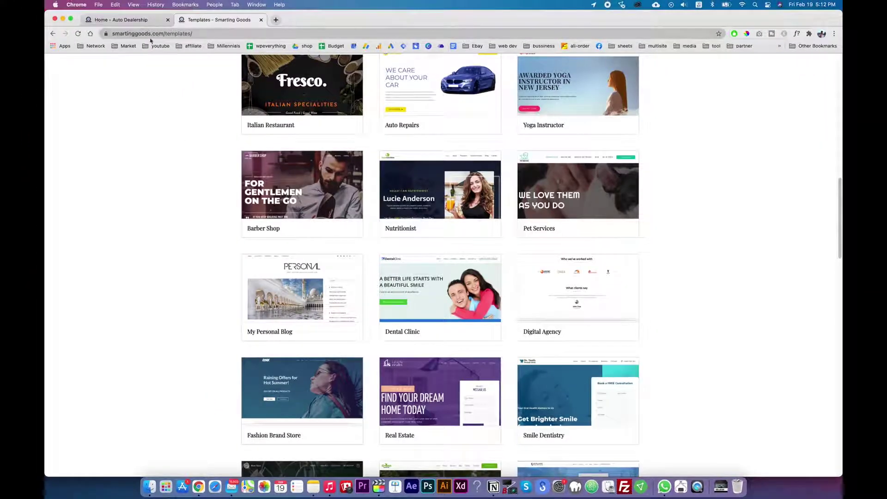
Go to the smartinggoods.com home page and open its Theme Library
drag(234, 33, 258, 37)
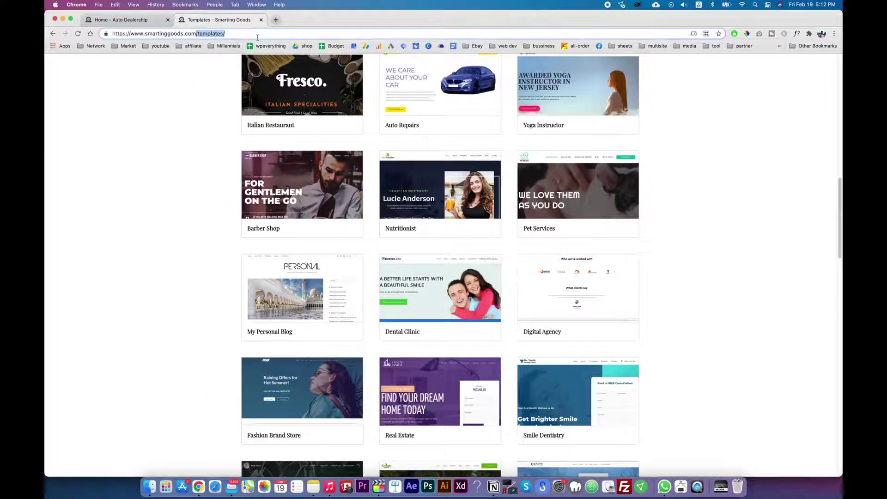
key(BackSpace)
key(Return)
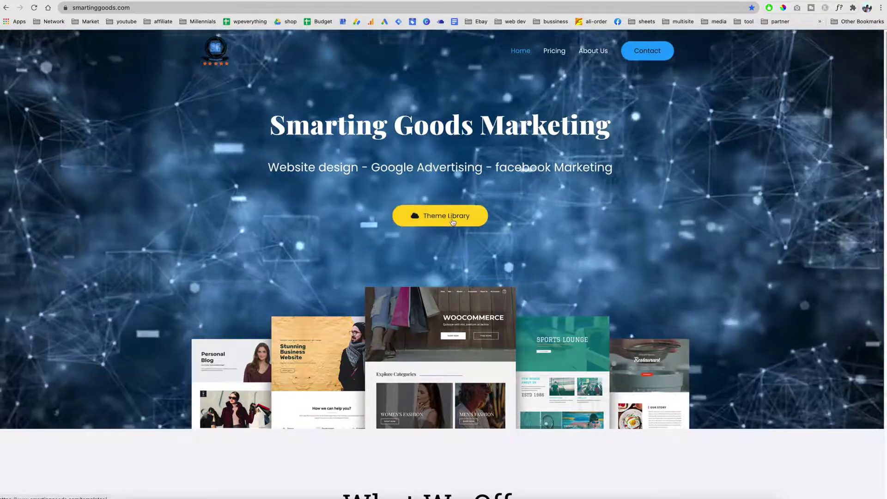
click(450, 220)
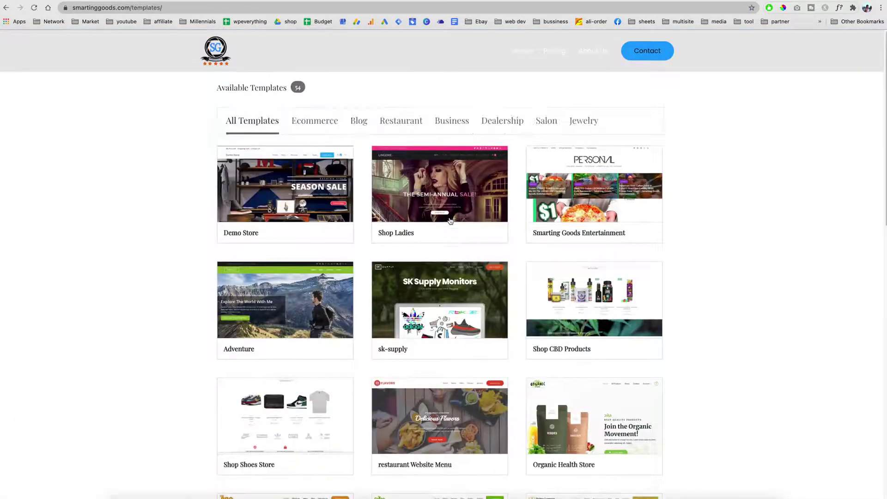
Filter the templates by Dealership, preview the Auto Dealership template and choose to use it
click(510, 124)
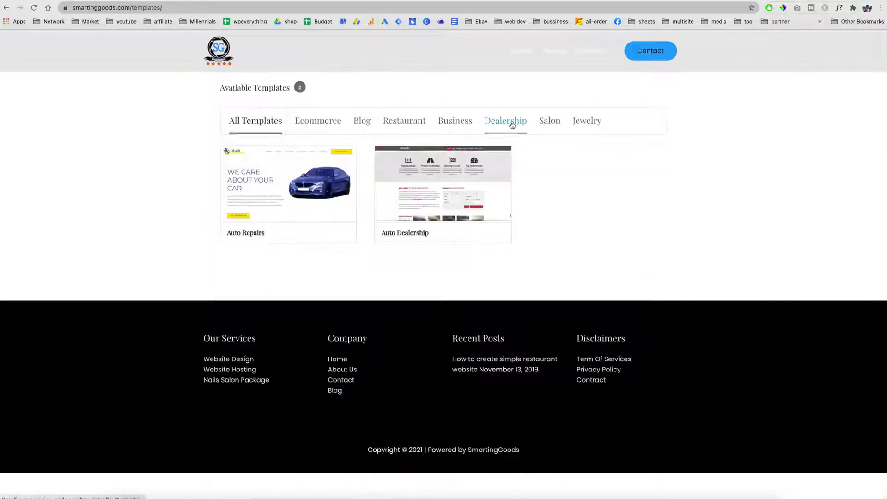
mouse_move(440, 203)
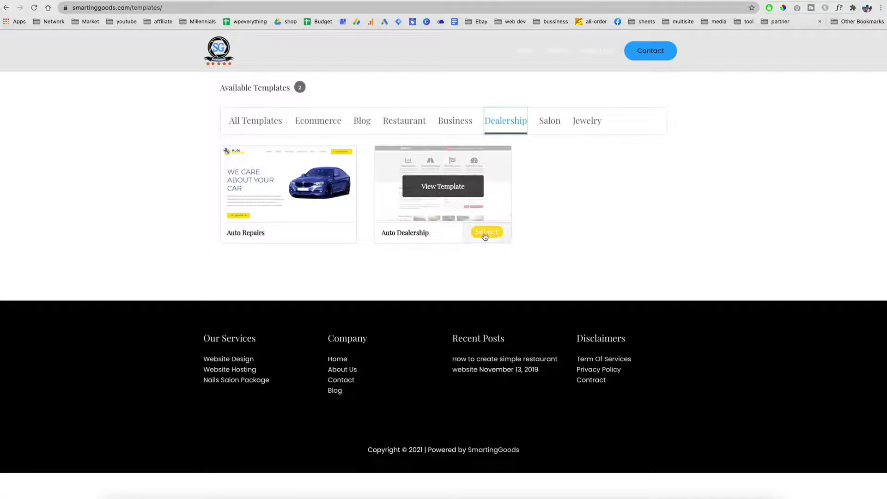
click(459, 187)
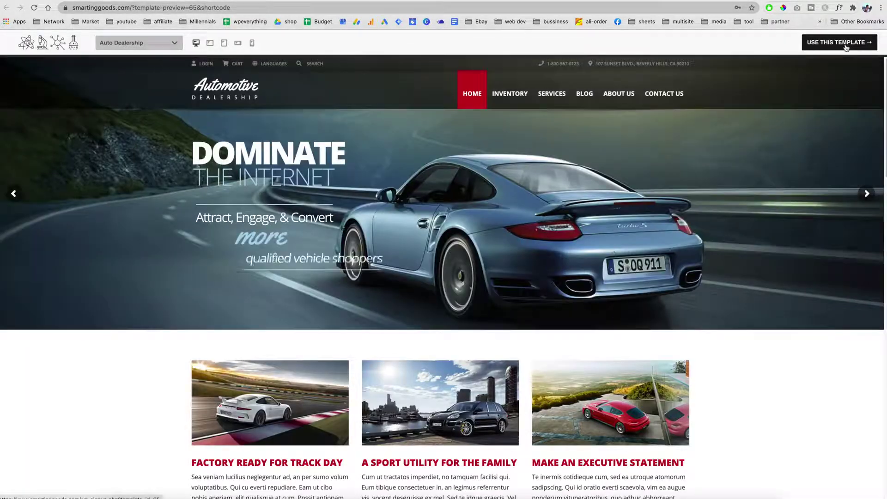
click(849, 47)
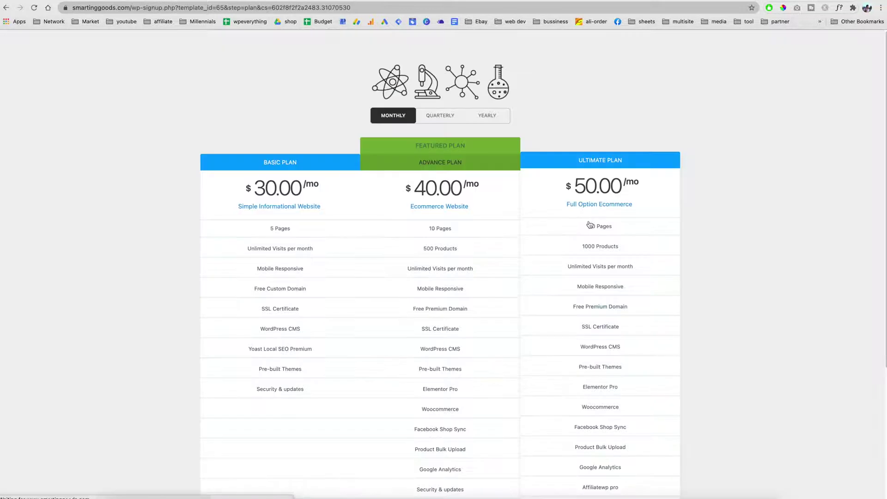
Review the monthly plan features and select the Basic Plan for the new site
scroll(764, 177, down, 2)
scroll(762, 177, down, 1)
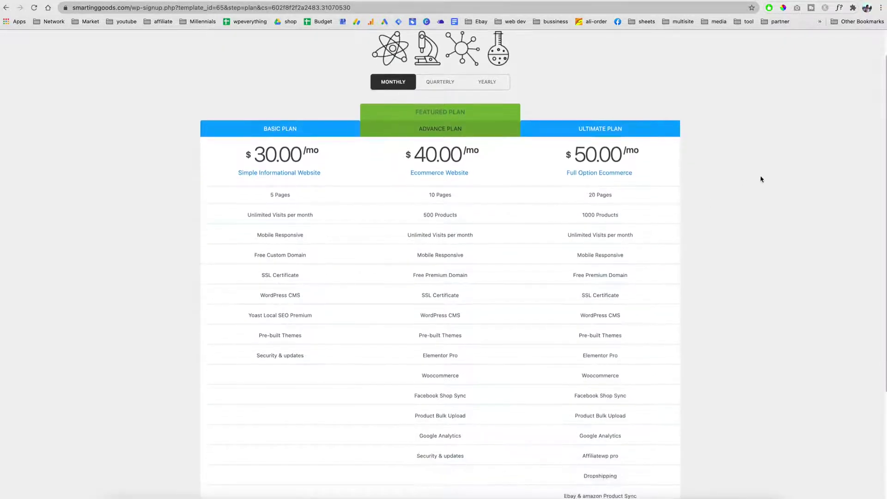
scroll(287, 138, down, 2)
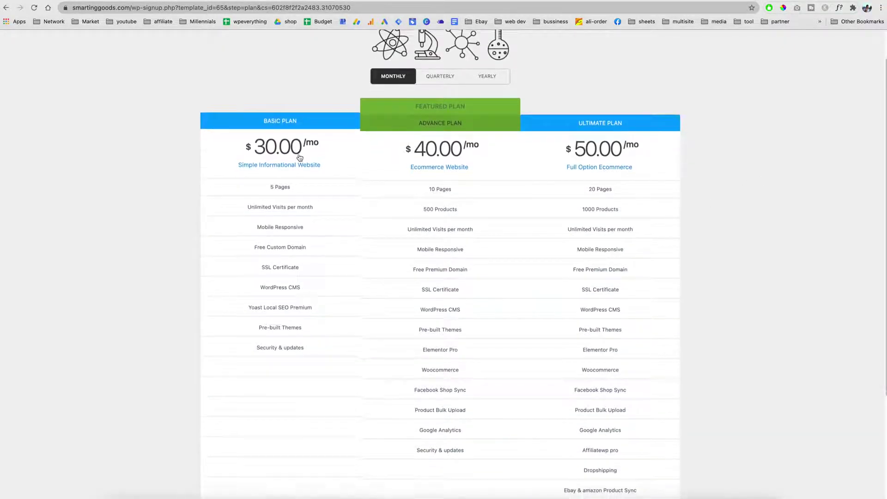
scroll(301, 176, down, 5)
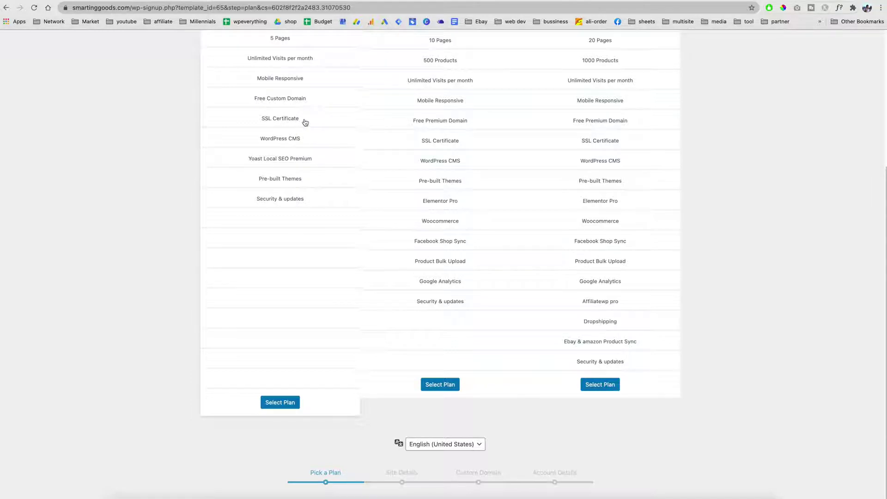
scroll(306, 122, up, 1)
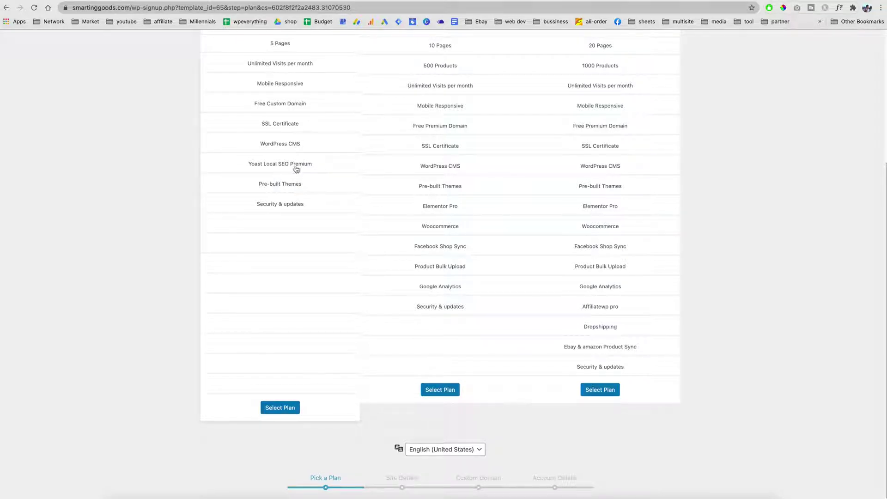
scroll(306, 179, up, 5)
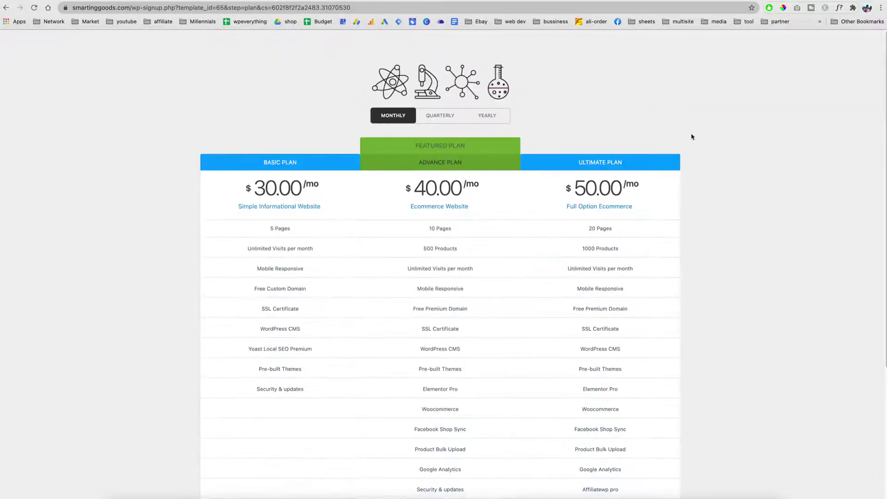
scroll(769, 160, down, 5)
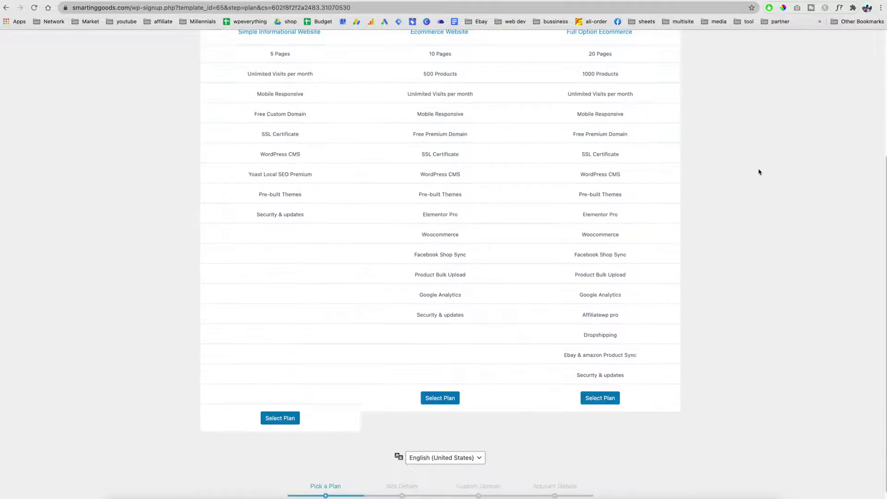
click(275, 418)
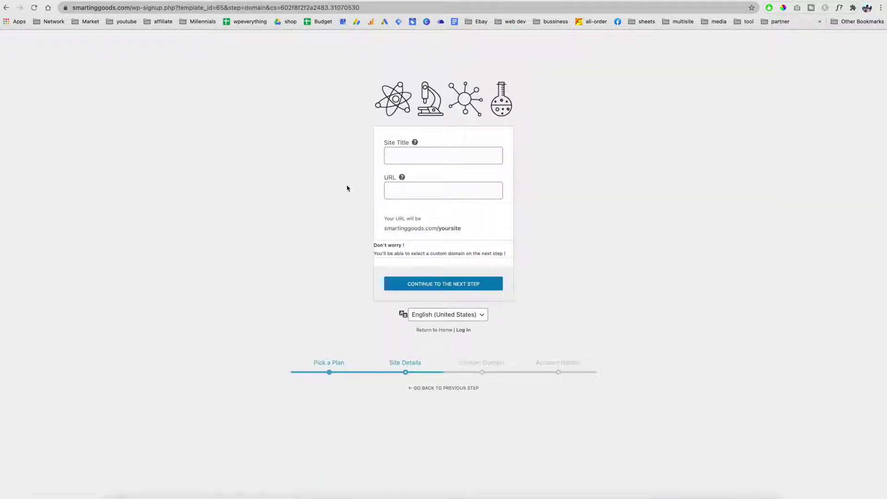
Submit the site details with the title "car dealership" and the URL "cardealership"
click(409, 160)
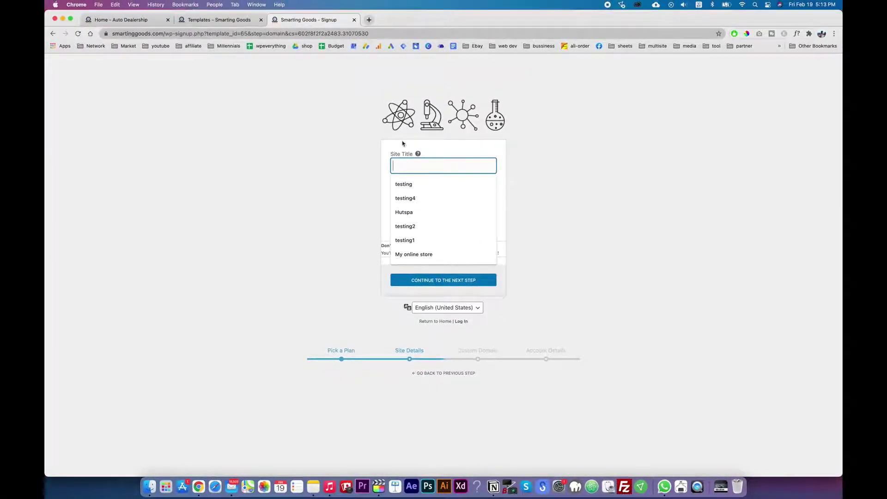
text(C)
text(ar dealer)
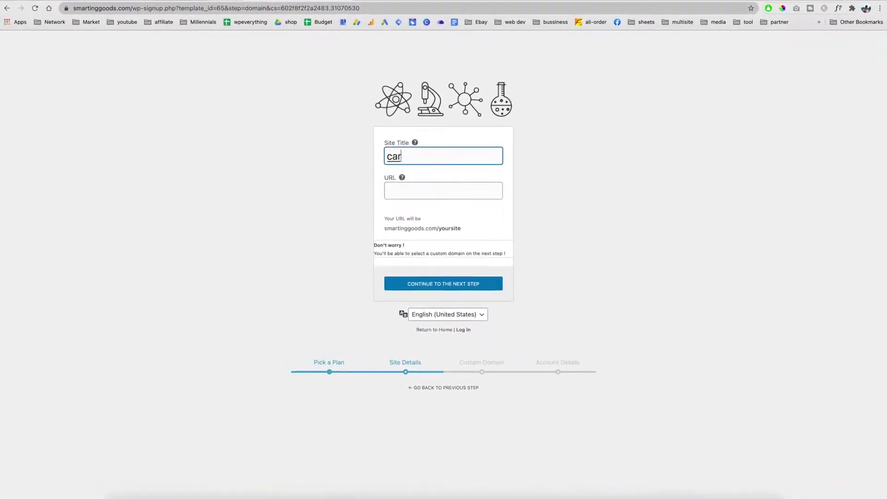
text(ship)
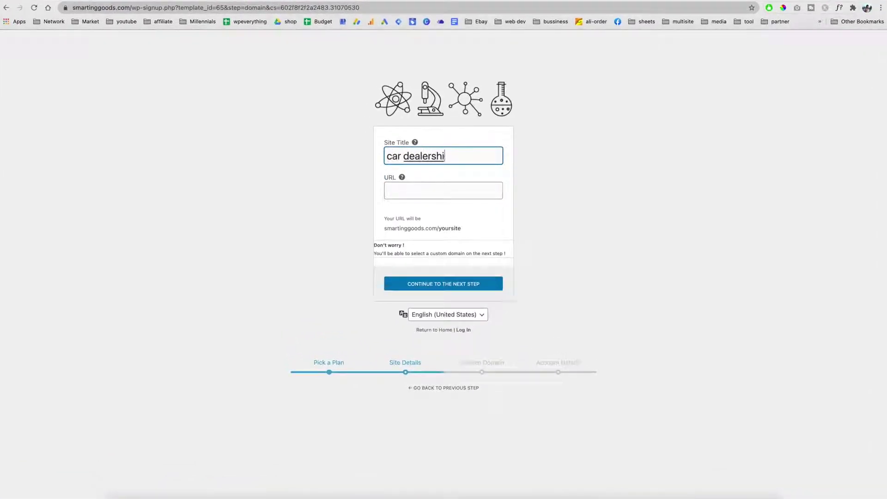
click(401, 192)
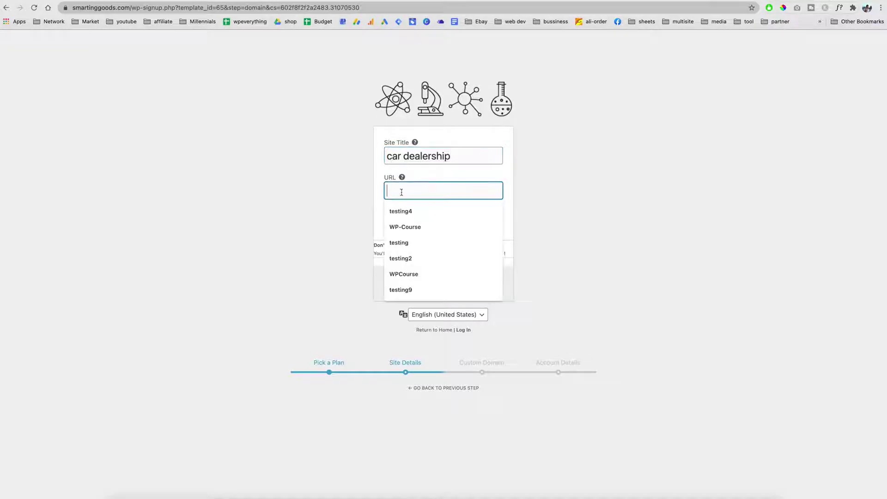
text(carde)
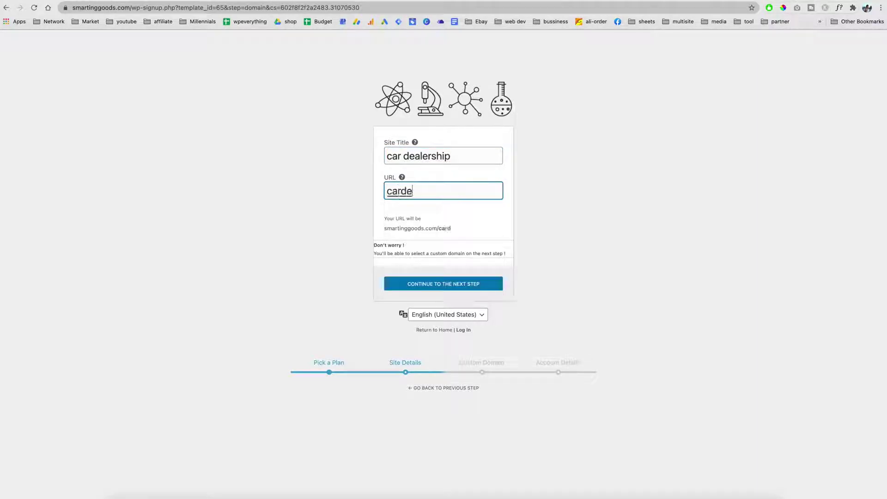
text(alership)
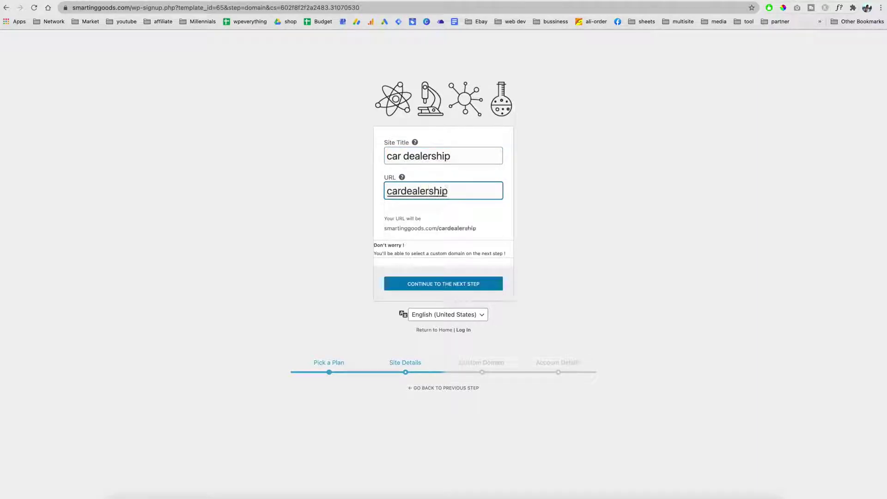
drag(385, 226, 483, 232)
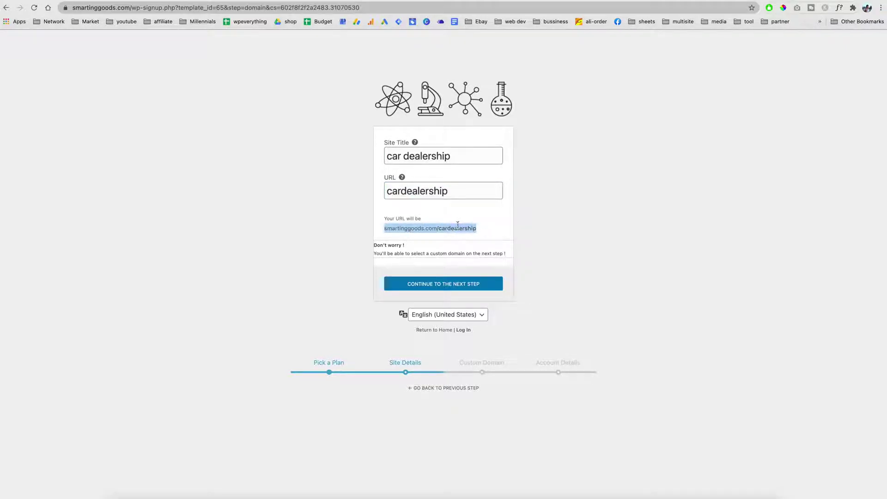
click(491, 285)
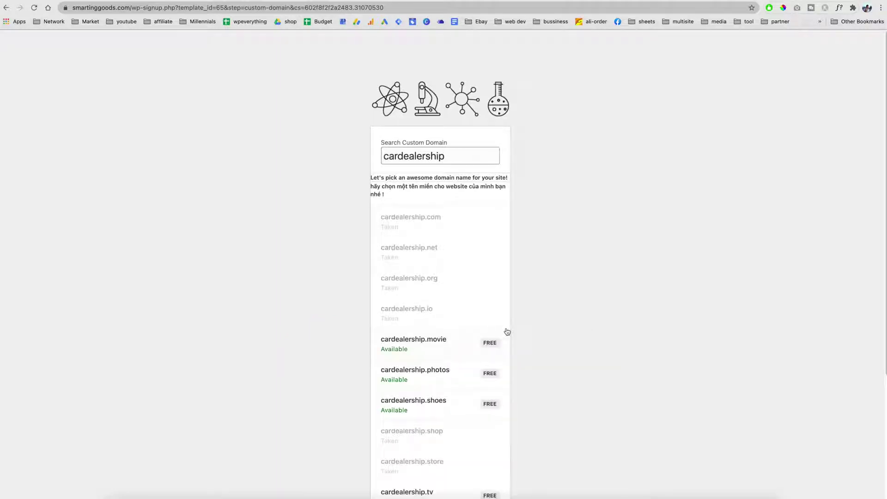
Check the available custom domains and search for "cardealershipboston" instead
scroll(552, 313, down, 1)
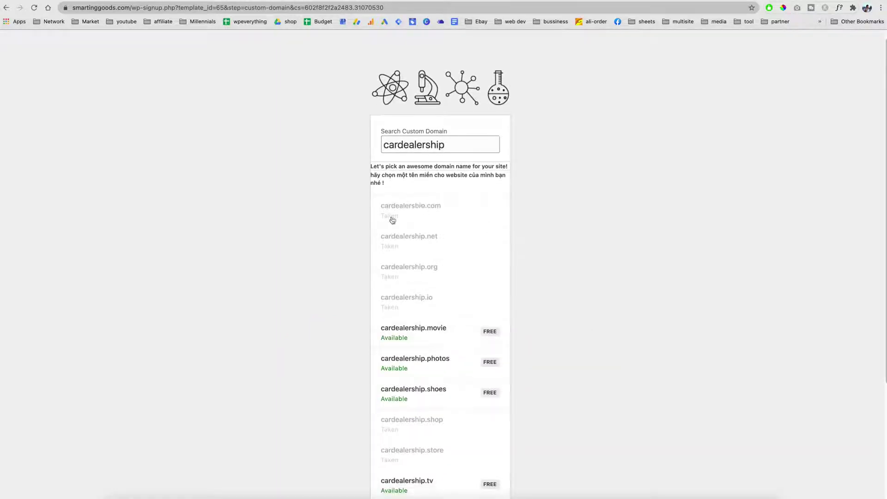
scroll(393, 219, down, 2)
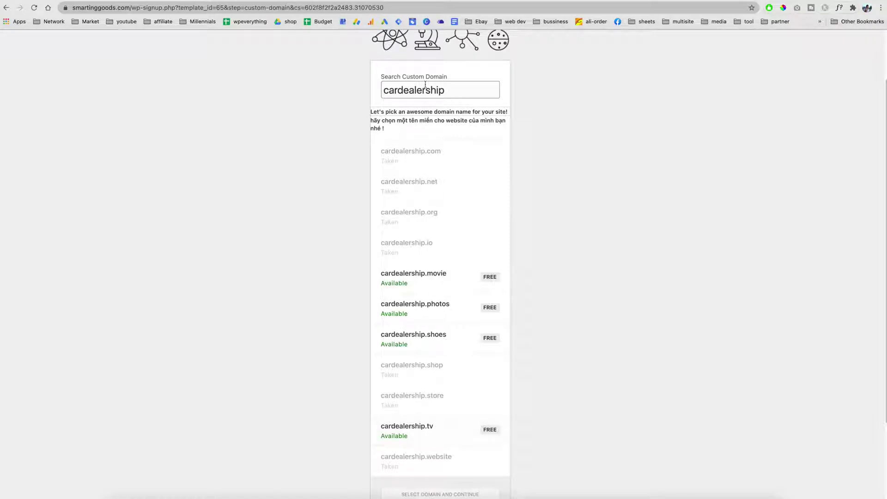
click(450, 91)
text(boston)
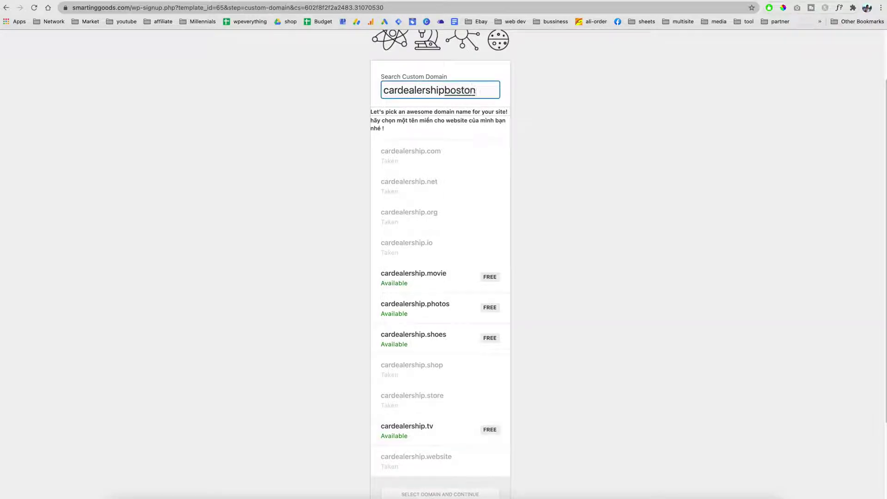
click(592, 126)
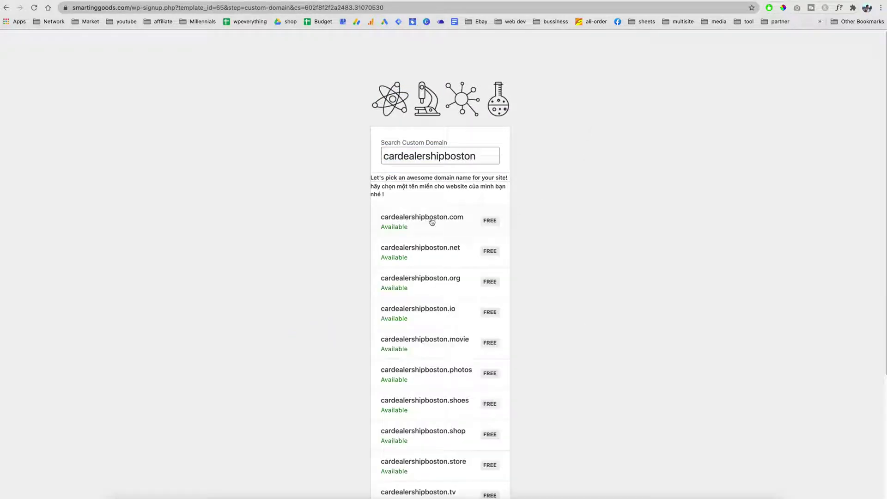
Pick cardealershipboston.com in the domain results and skip the custom domain step to reach the account details
click(432, 222)
scroll(570, 224, down, 5)
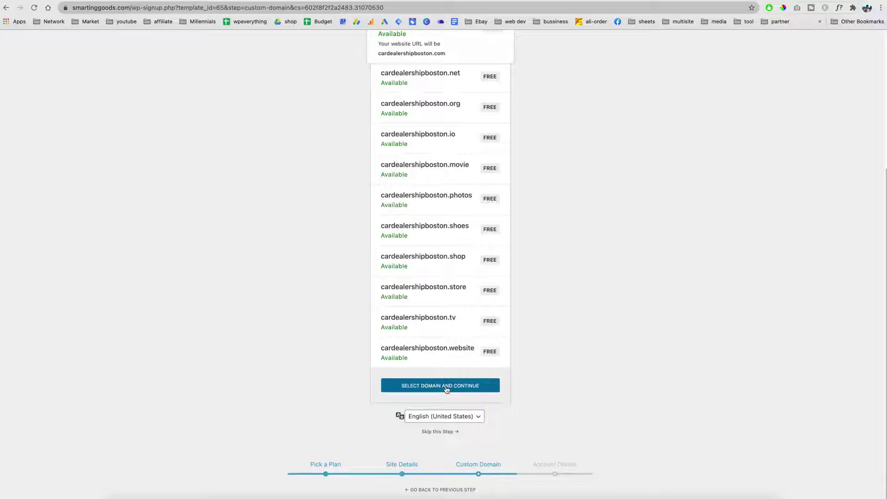
click(439, 432)
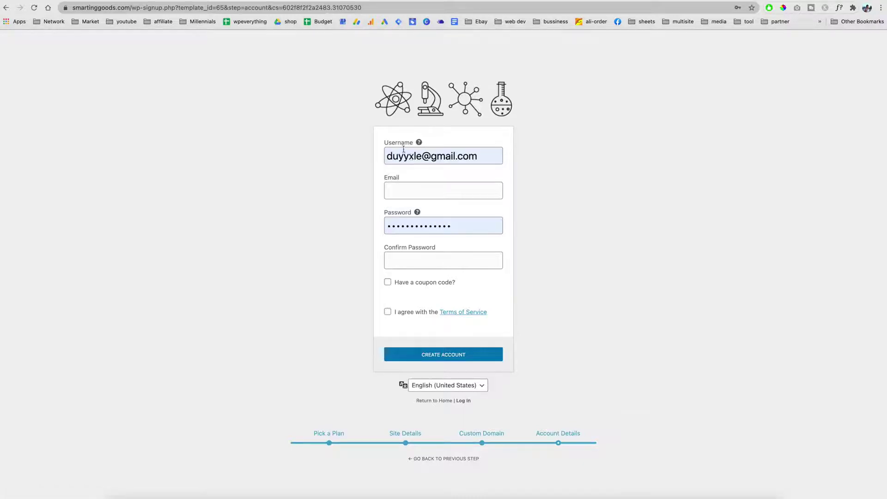
click(401, 187)
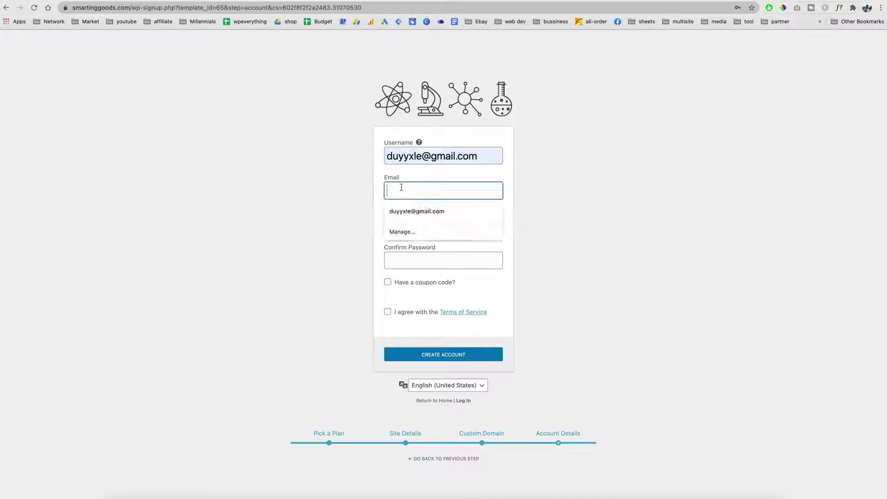
click(594, 208)
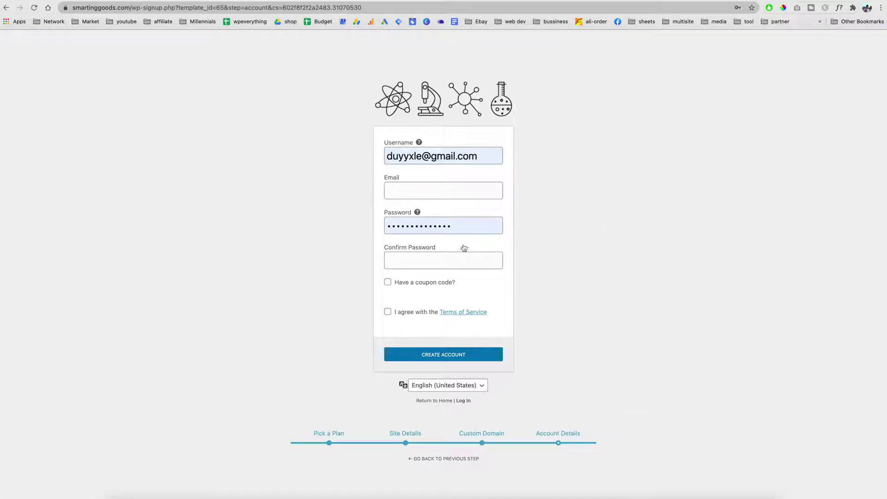
click(443, 227)
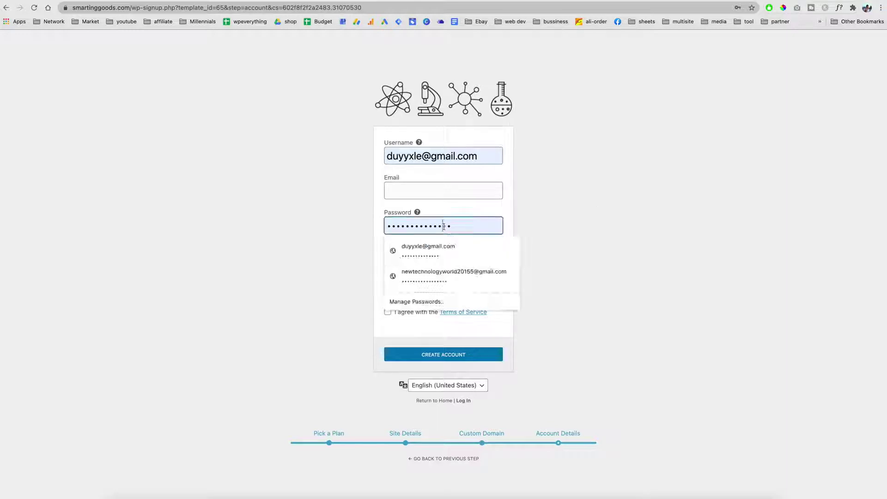
click(594, 233)
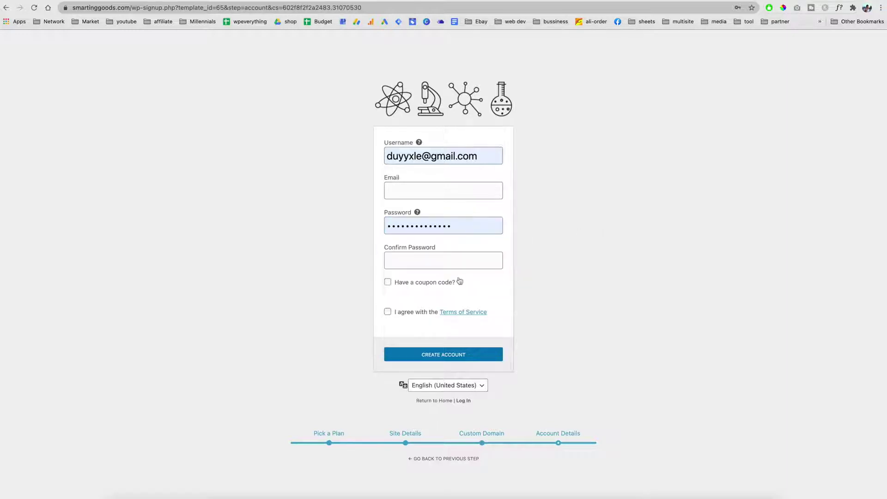
click(388, 282)
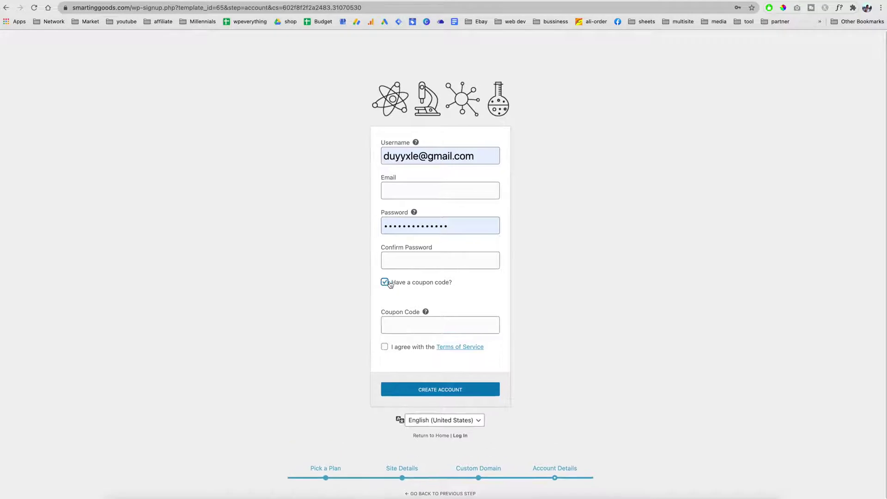
click(388, 282)
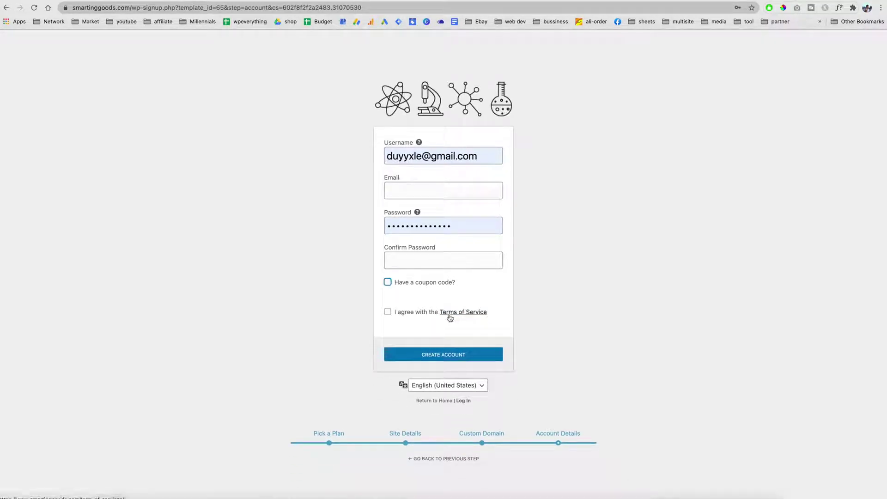
Agree to the Terms of Service on the account details form
click(388, 313)
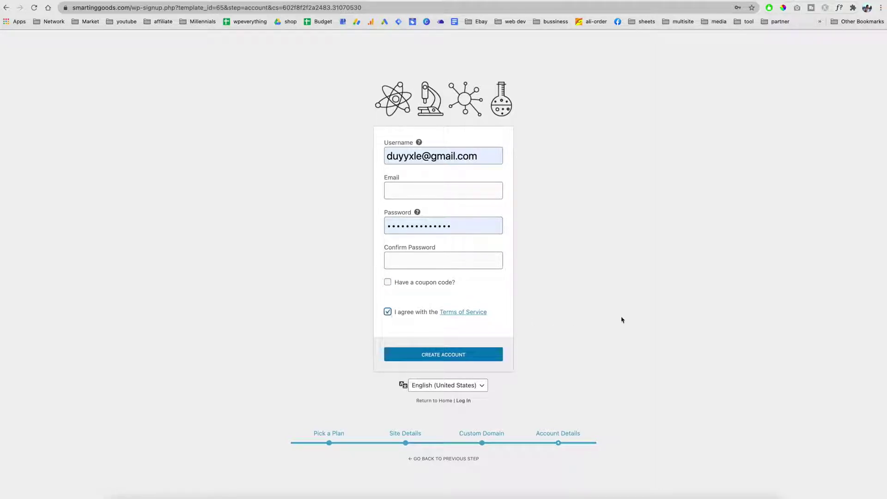
Create the account, dismiss the offer to save the password, and continue to the Visa/Master Card checkout for activating the website
click(478, 358)
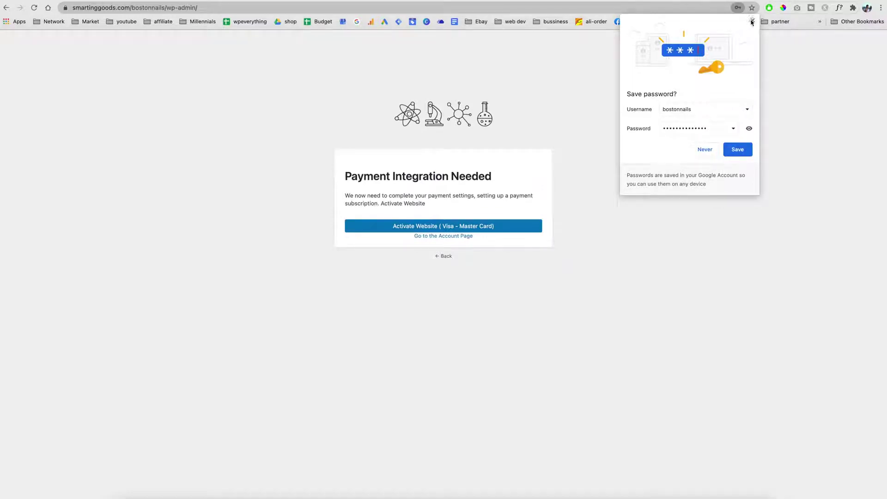
click(752, 21)
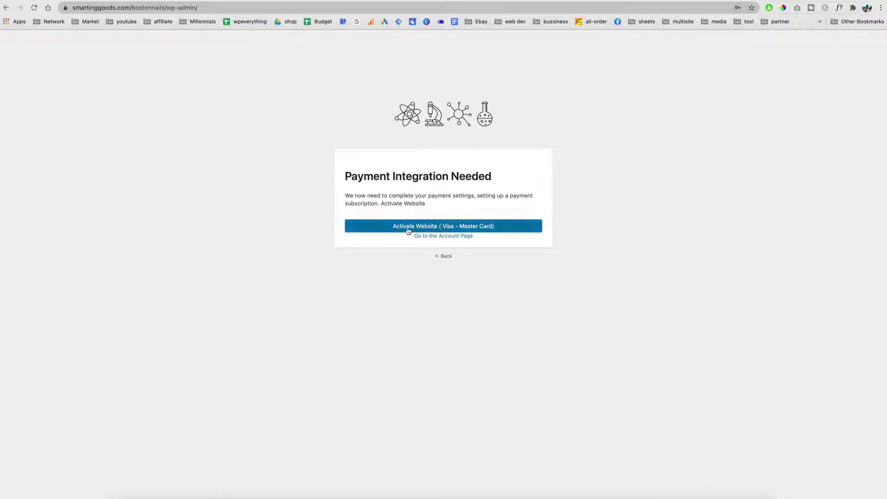
click(450, 229)
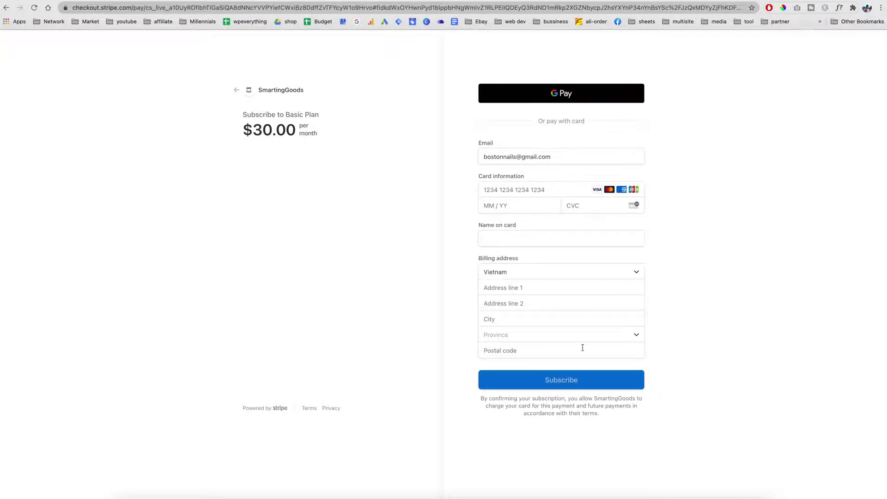
drag(242, 407, 286, 410)
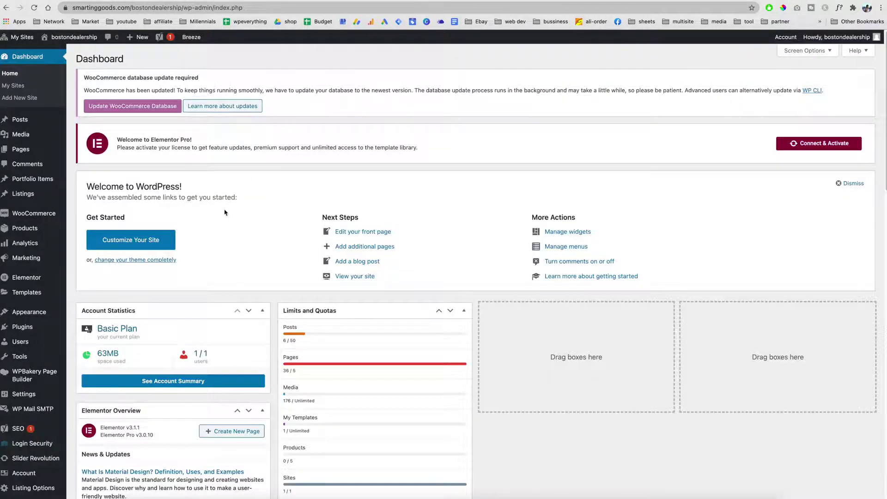
Open the account summary from the dashboard and examine the A record and CNAME instructions for a custom domain
scroll(225, 212, down, 1)
drag(136, 176, 188, 179)
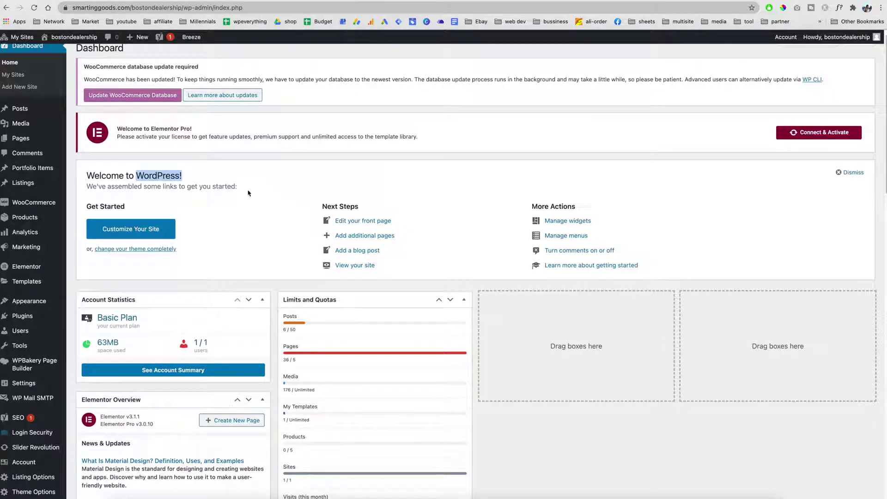
scroll(249, 192, up, 1)
scroll(251, 197, down, 4)
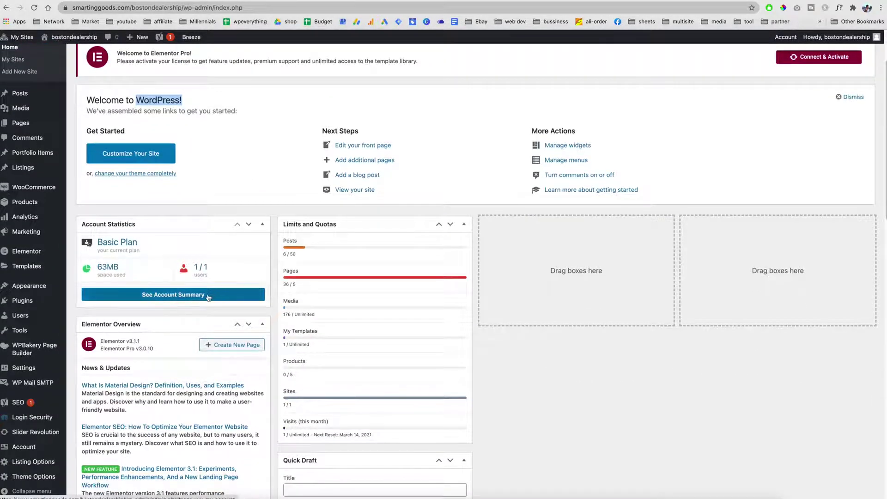
click(208, 296)
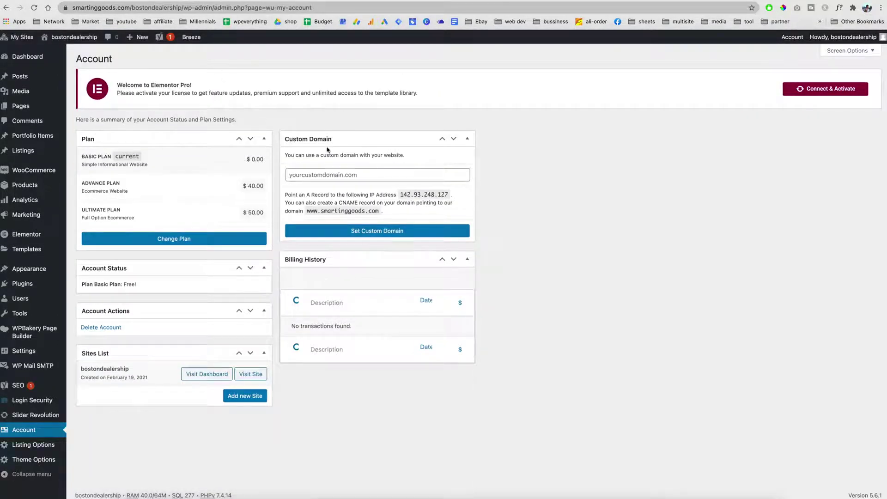
click(313, 174)
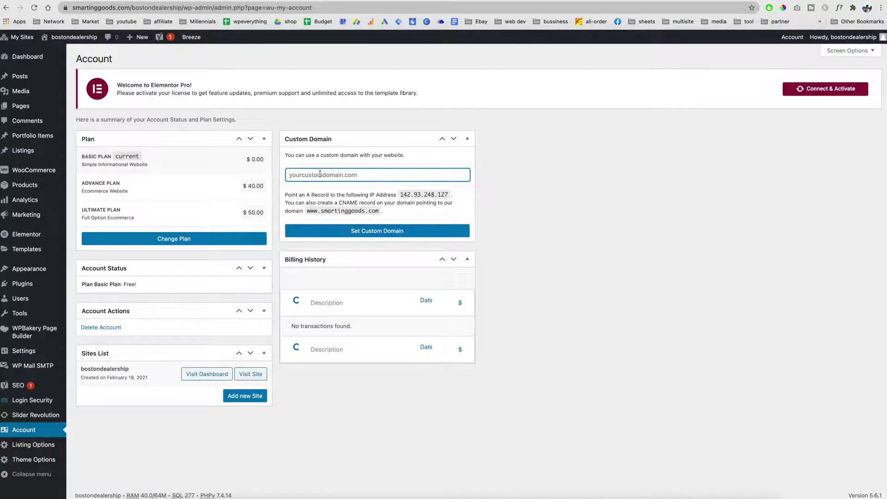
drag(285, 194, 456, 199)
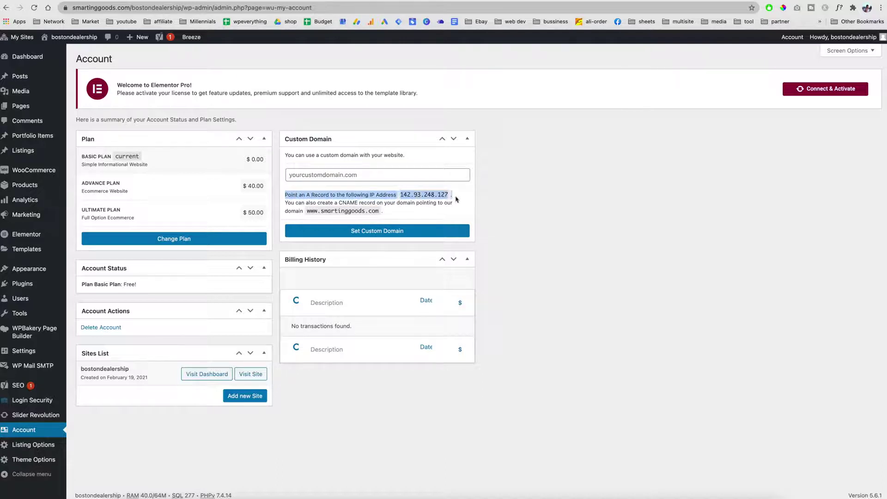
double_click(404, 194)
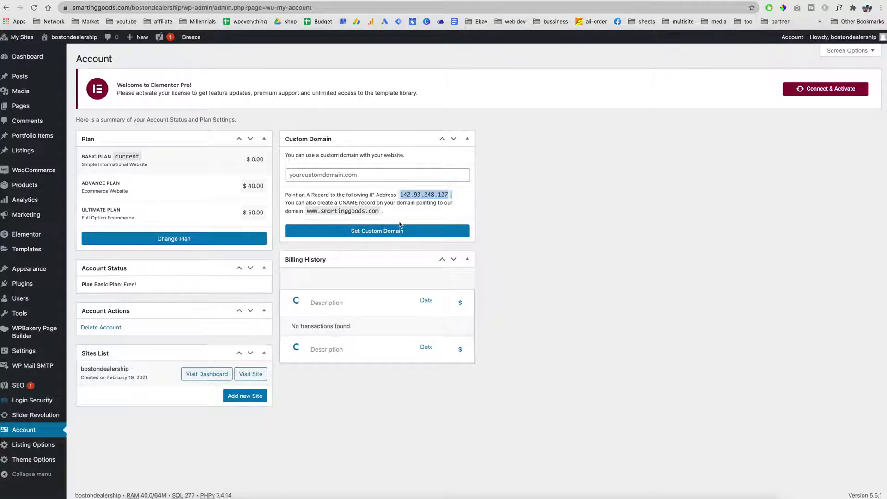
click(420, 195)
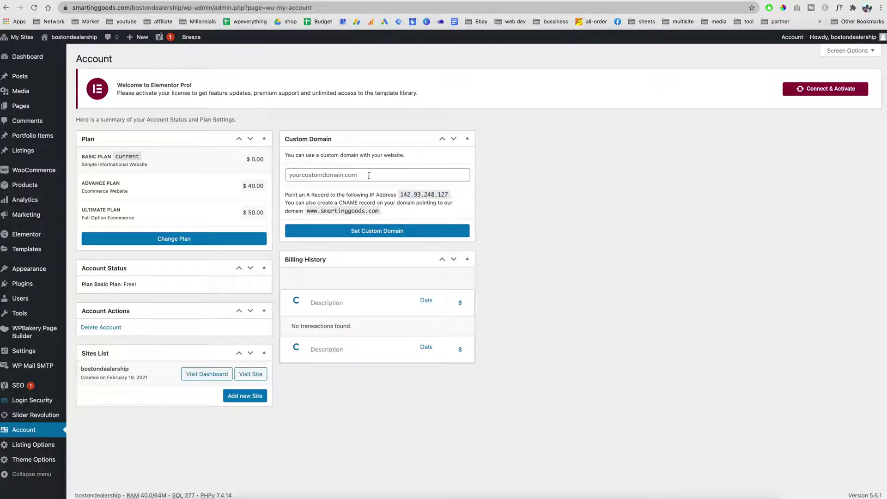
Return to the WordPress dashboard home and look through all of its widgets
mouse_move(45, 61)
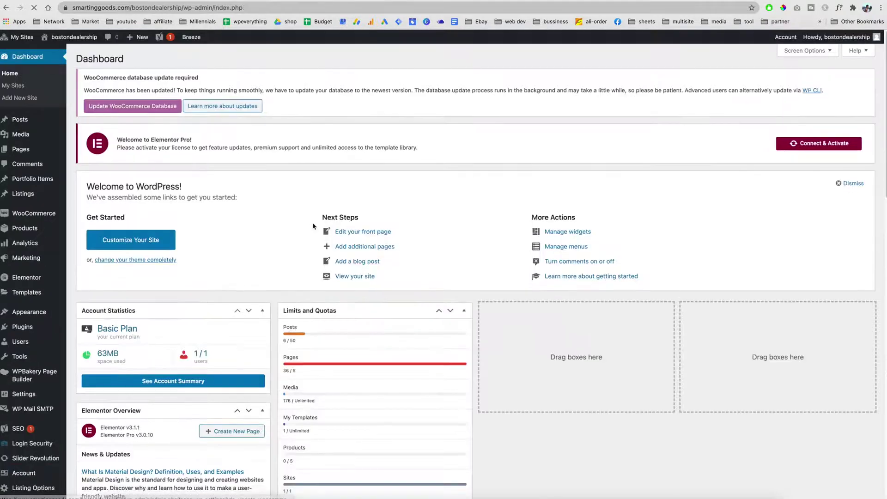
scroll(319, 227, down, 5)
scroll(318, 226, down, 7)
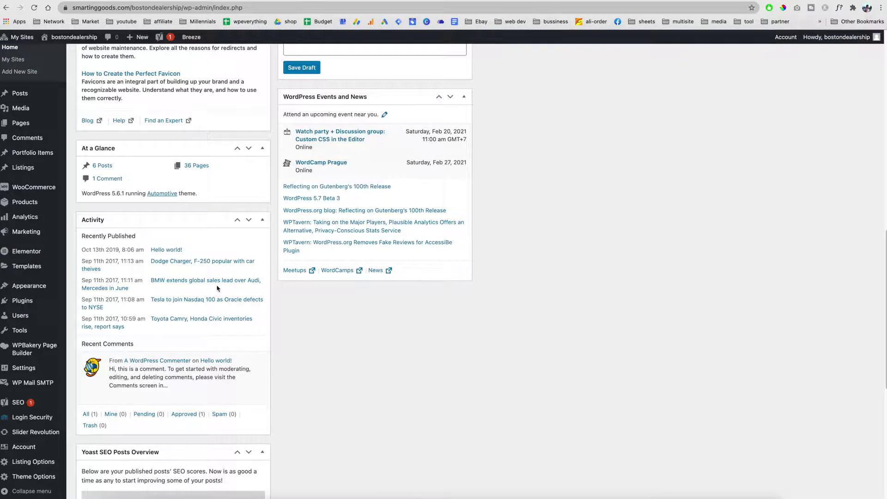
scroll(217, 288, down, 6)
scroll(216, 282, down, 1)
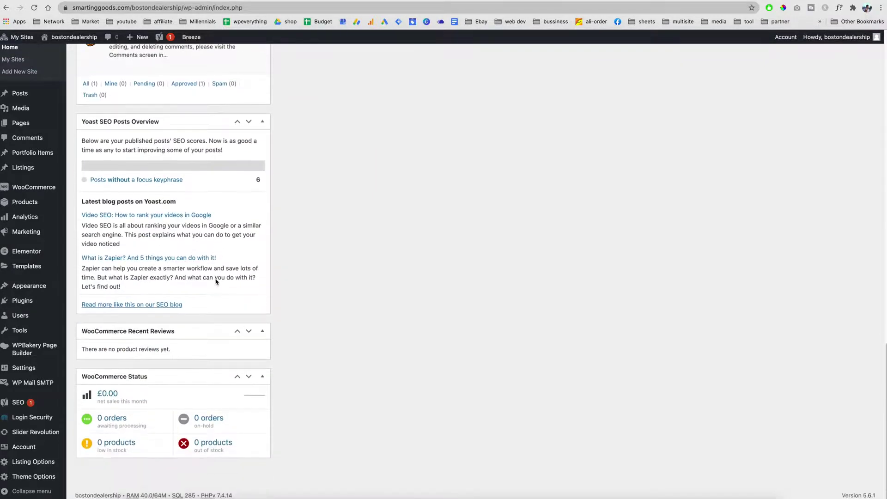
scroll(705, 228, up, 15)
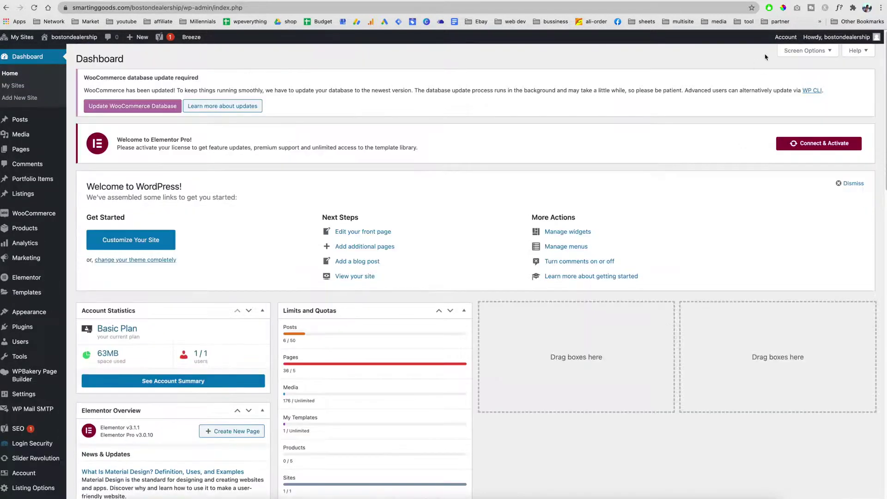
Hide the Elementor Overview, At a Glance, Activity, Yoast SEO, WooCommerce Recent Reviews, WooCommerce Status and WordPress Events and News widgets and apply the screen options
click(805, 51)
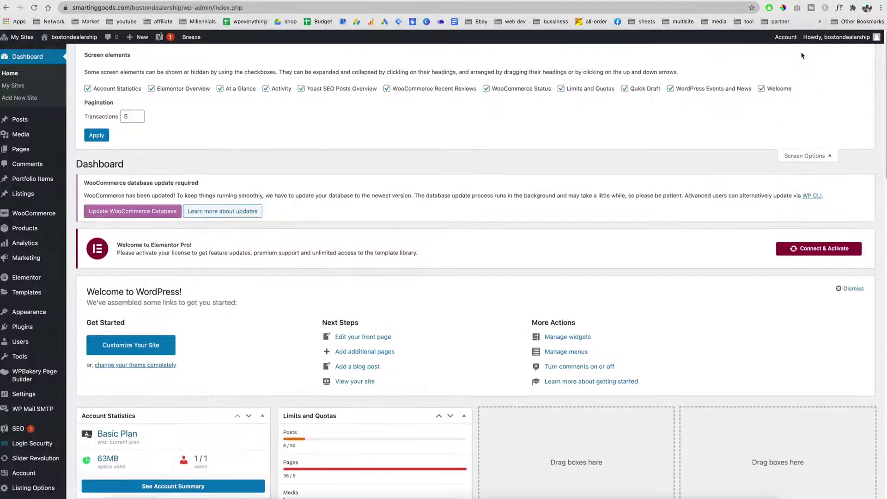
click(152, 89)
click(220, 89)
click(267, 89)
click(301, 89)
click(387, 90)
click(497, 91)
click(721, 90)
click(106, 135)
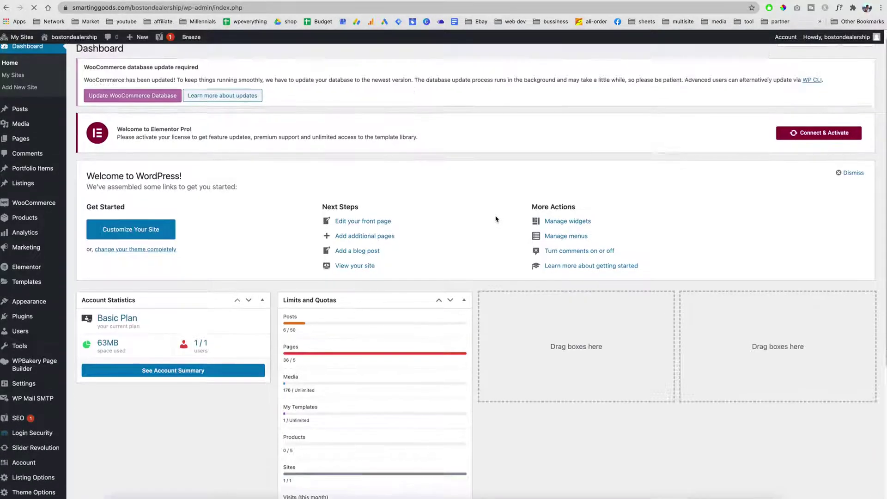
Collapse the Limits and Quotas and Account Statistics widgets on the dashboard
scroll(498, 218, down, 3)
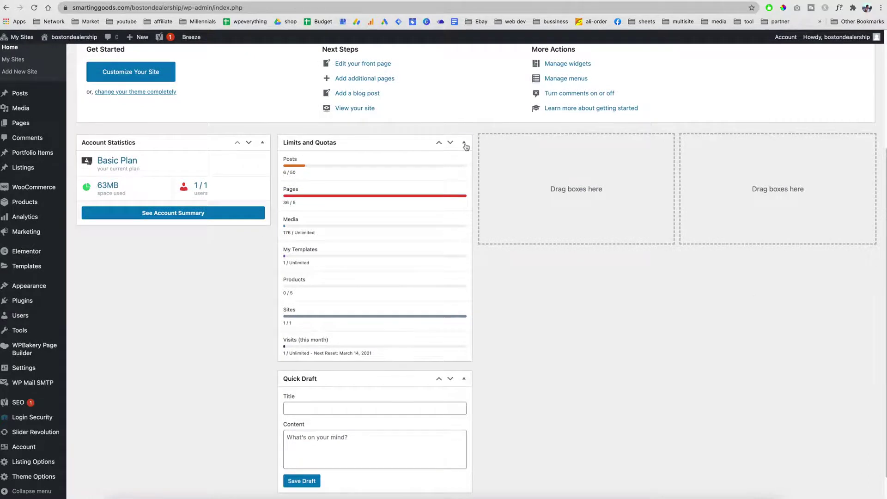
click(464, 143)
scroll(510, 216, down, 1)
click(262, 284)
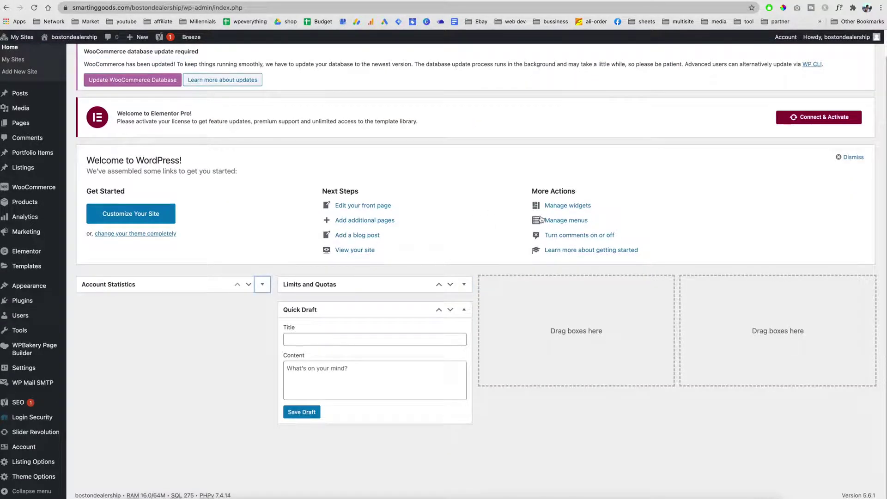
Visit the bostondealership site in a new tab and review its homepage down to the footer
mouse_move(76, 38)
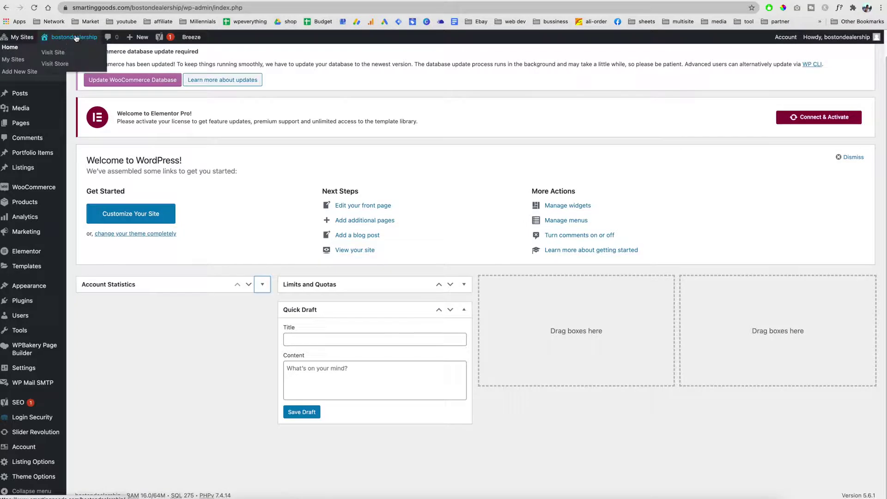
right_click(58, 55)
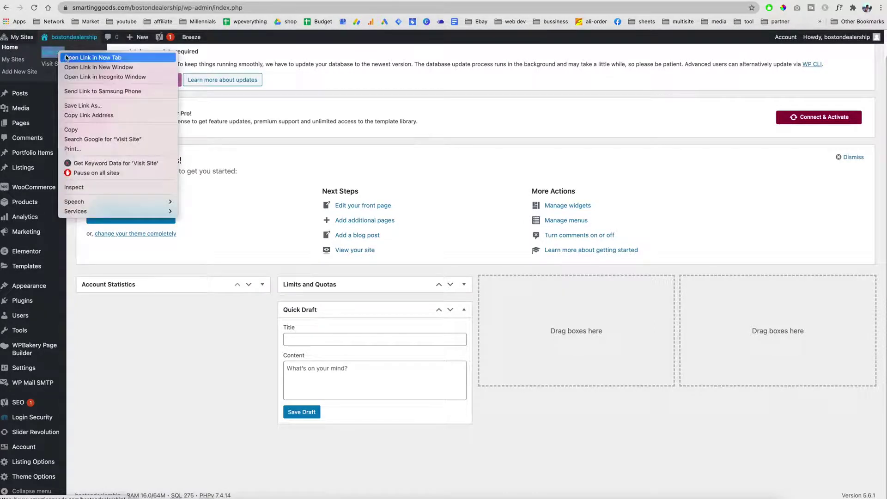
click(66, 57)
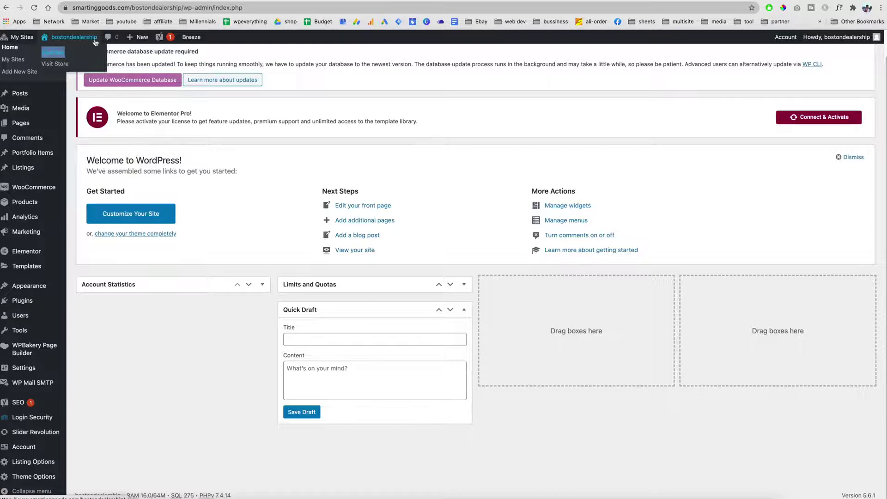
click(72, 54)
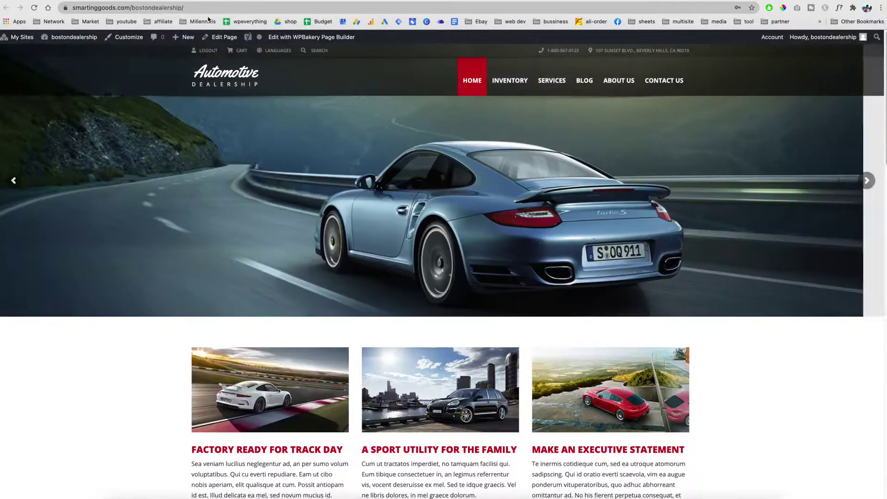
scroll(564, 252, down, 9)
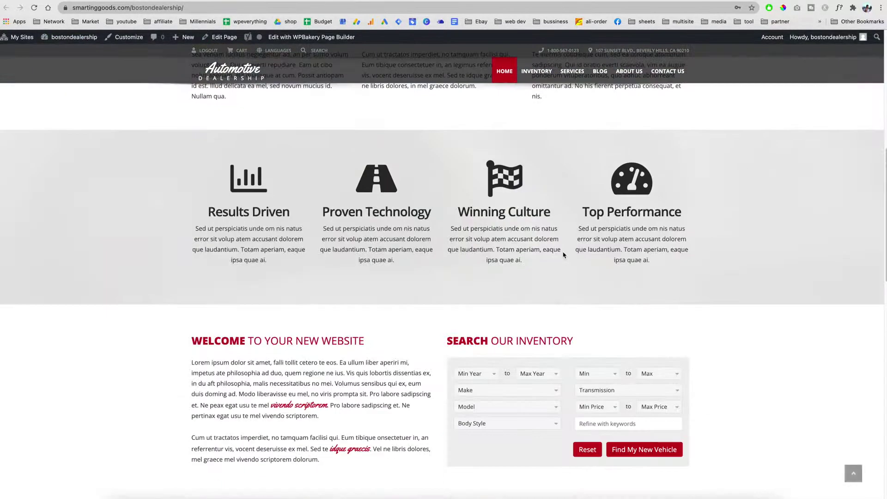
scroll(562, 254, down, 17)
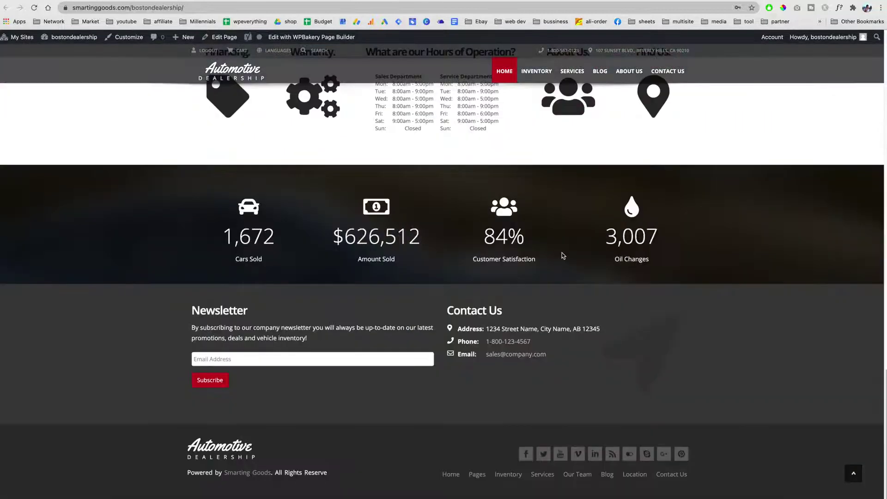
scroll(563, 255, up, 20)
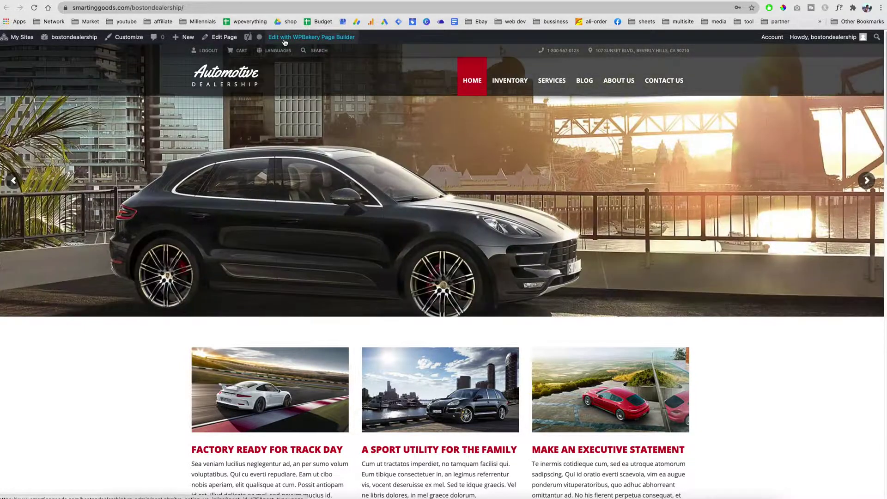
Edit the homepage with WPBakery Page Builder and open the settings of the "Factory Ready for Track Day" flipping card
click(285, 43)
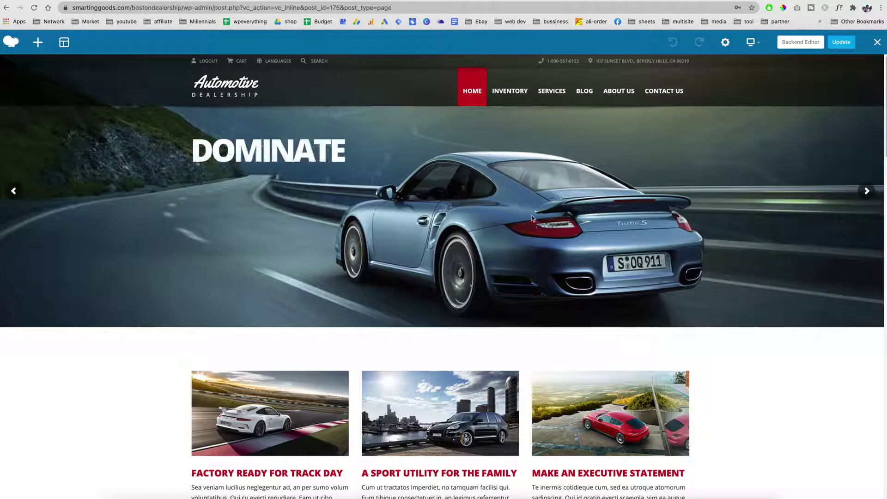
scroll(661, 192, down, 5)
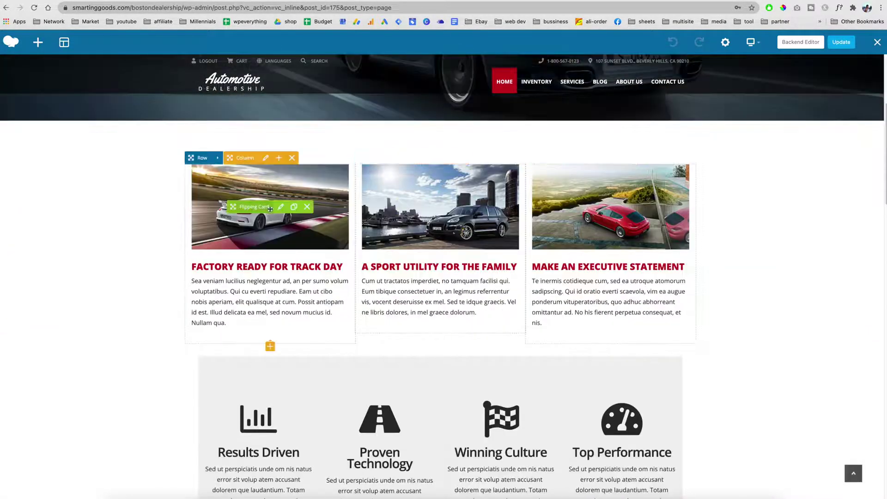
click(280, 211)
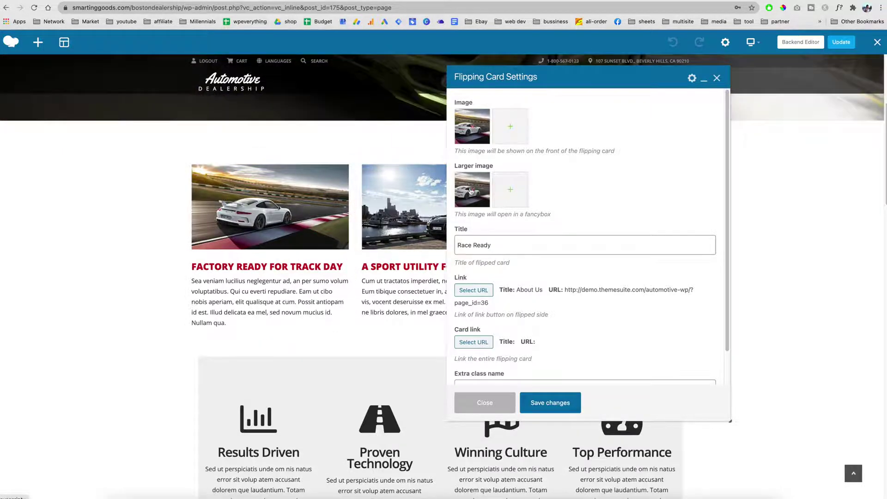
Link the flipping card's button to the Shop page, opening in a new tab, and save the card's changes
scroll(498, 213, down, 2)
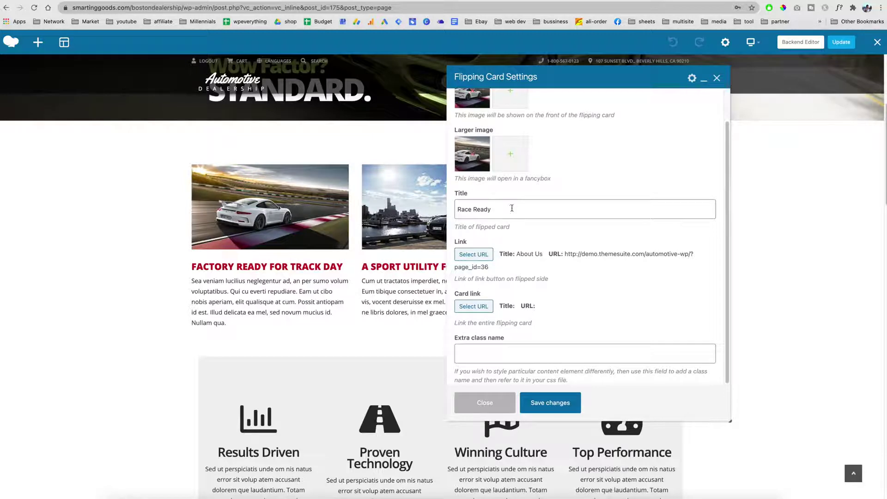
click(479, 253)
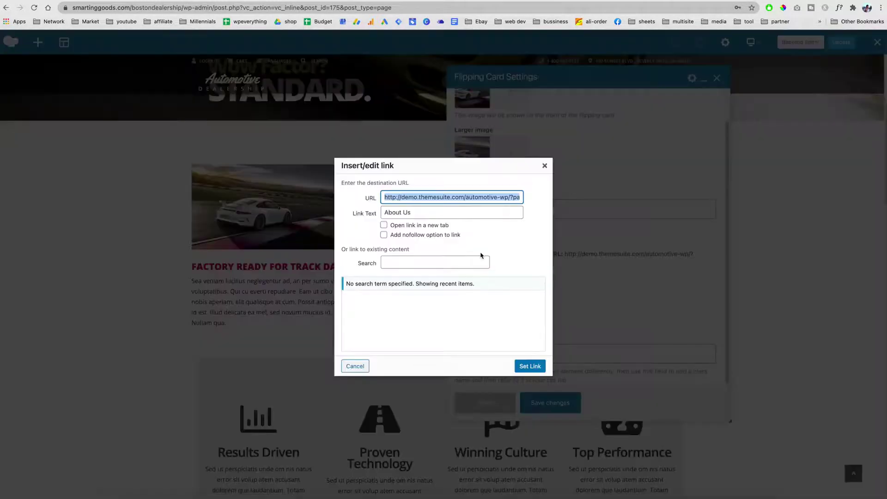
click(403, 226)
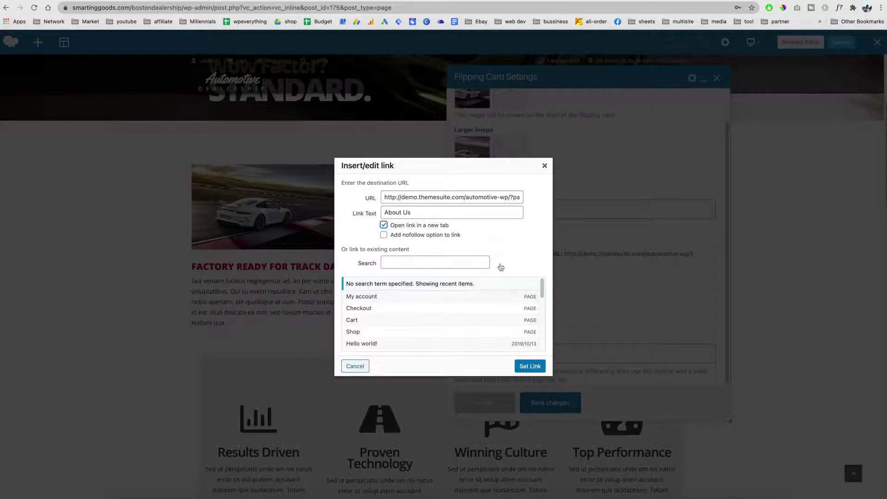
scroll(422, 327, down, 2)
click(395, 304)
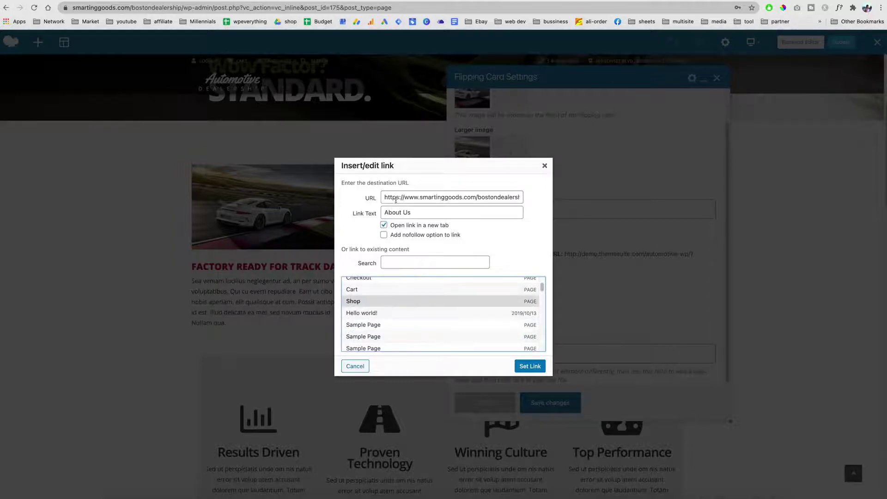
click(530, 366)
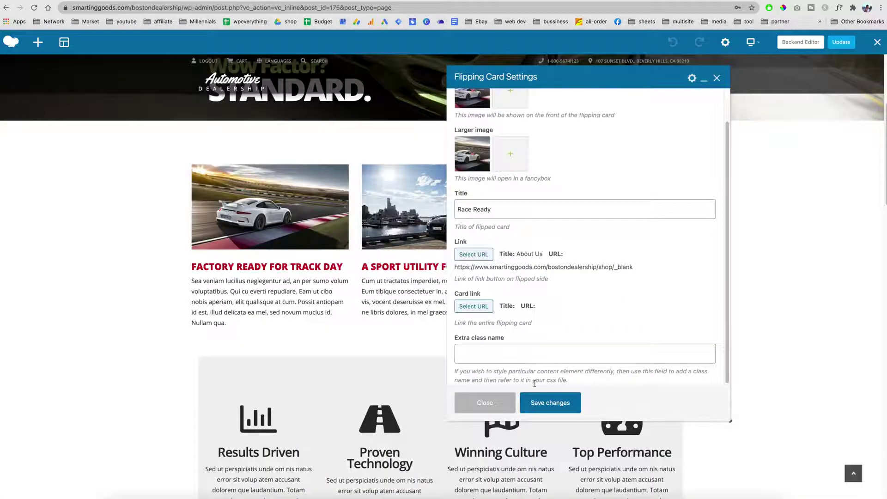
click(536, 404)
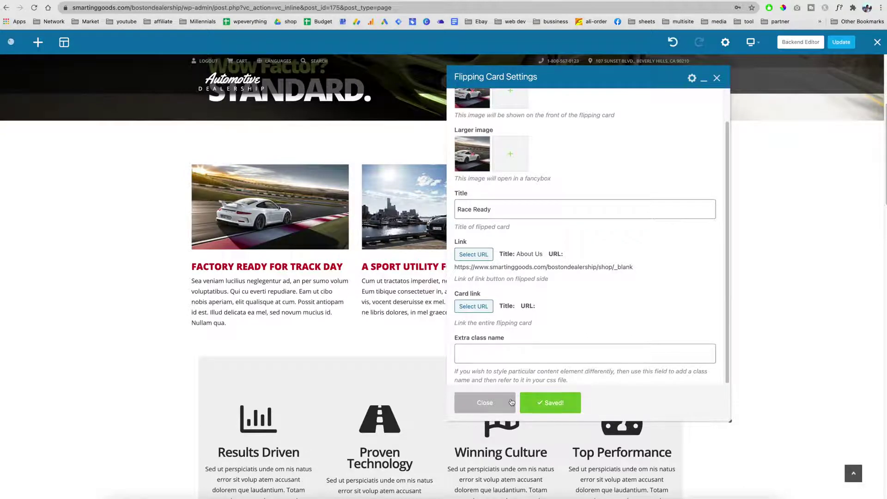
Close the flipping card settings and open the "Results Driven" featured icon box settings to review its content and icon
click(486, 403)
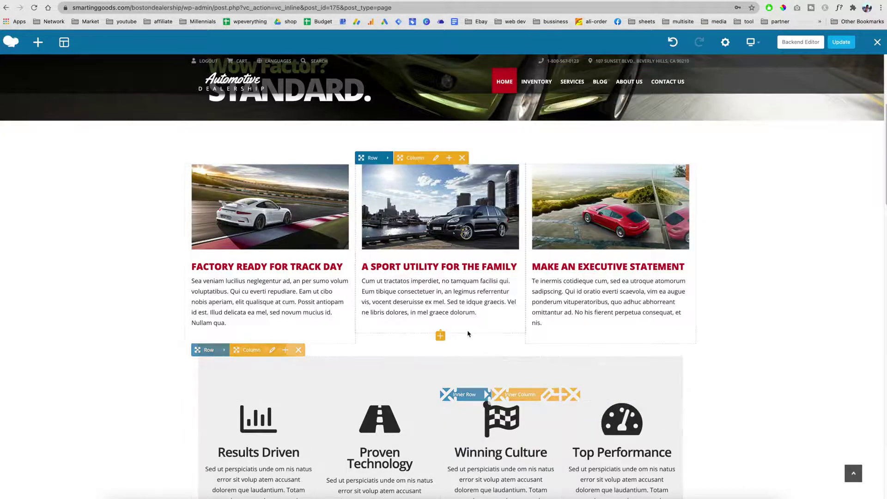
scroll(467, 332, down, 5)
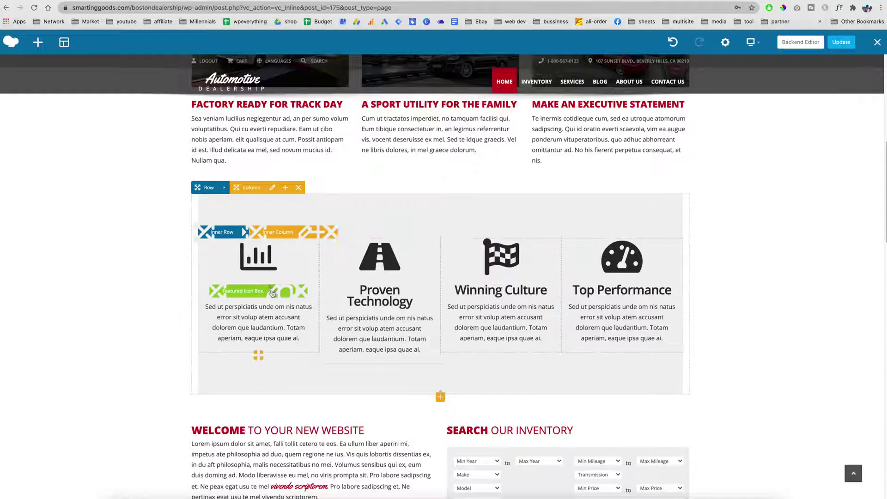
click(272, 294)
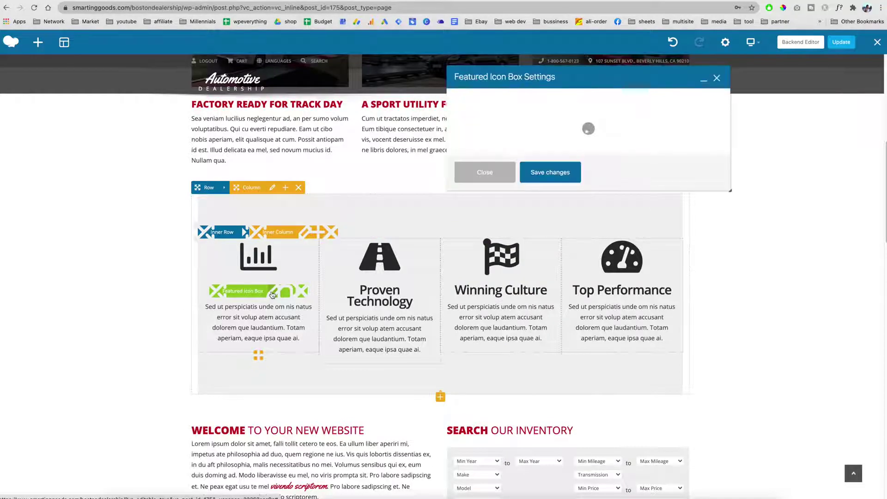
drag(609, 169, 436, 149)
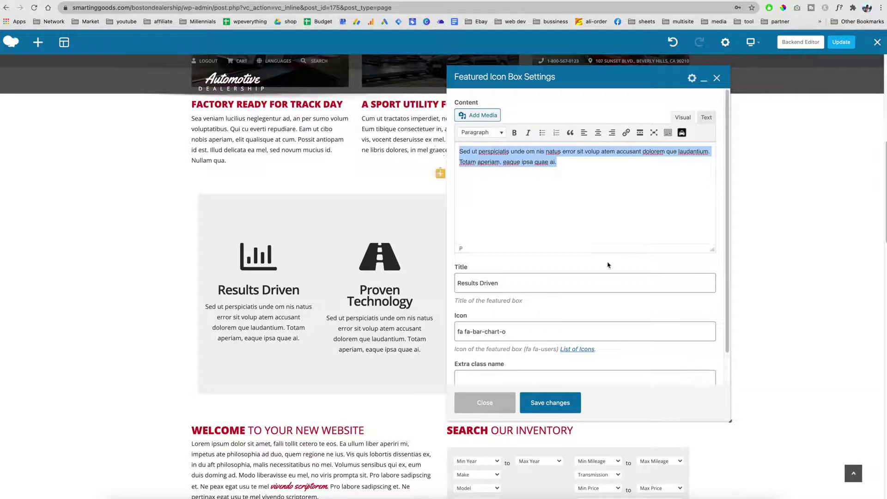
scroll(608, 264, down, 2)
triple_click(527, 295)
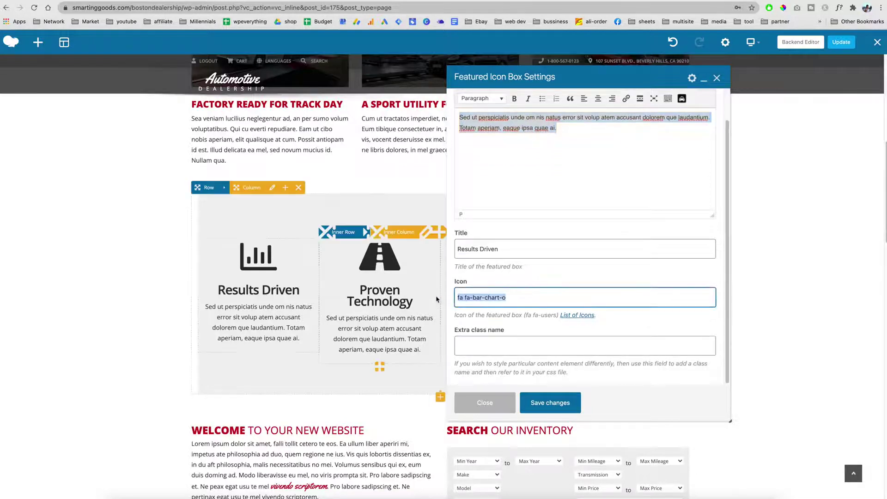
Look up the fa-id-card icon in the Font Awesome icon list, copy its name and return to the page editor
click(585, 315)
scroll(462, 263, down, 4)
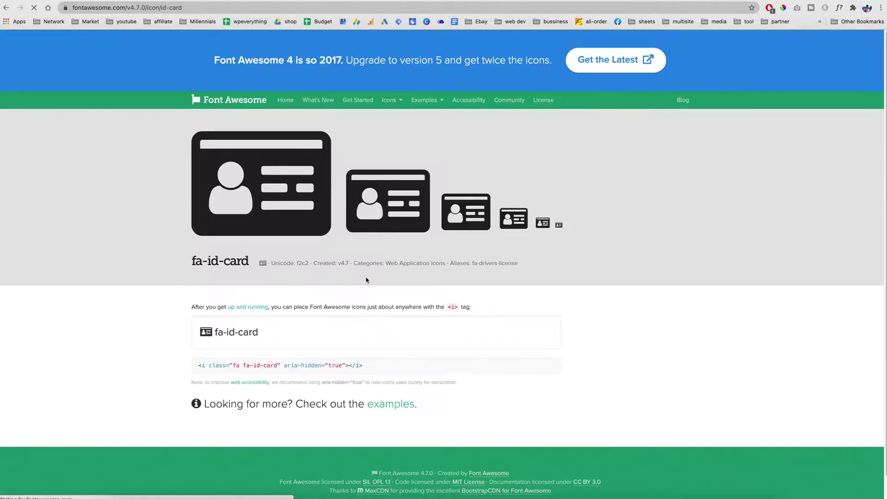
scroll(366, 281, down, 1)
drag(243, 309, 214, 307)
right_click(229, 306)
click(253, 325)
key(ctrl+Tab)
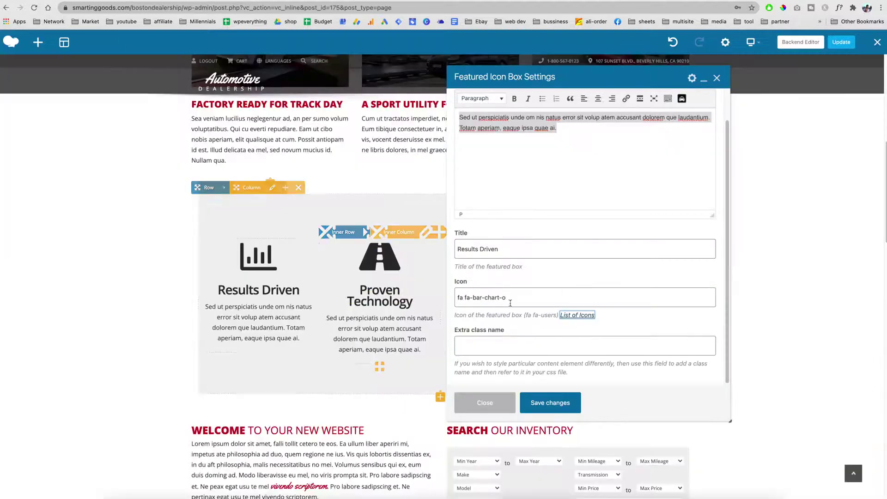
Close the featured icon box settings and update the homepage
click(529, 300)
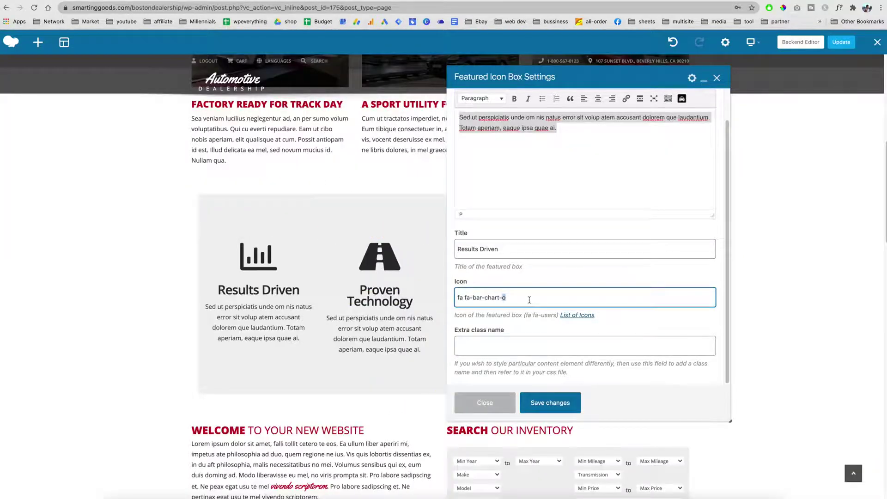
click(550, 403)
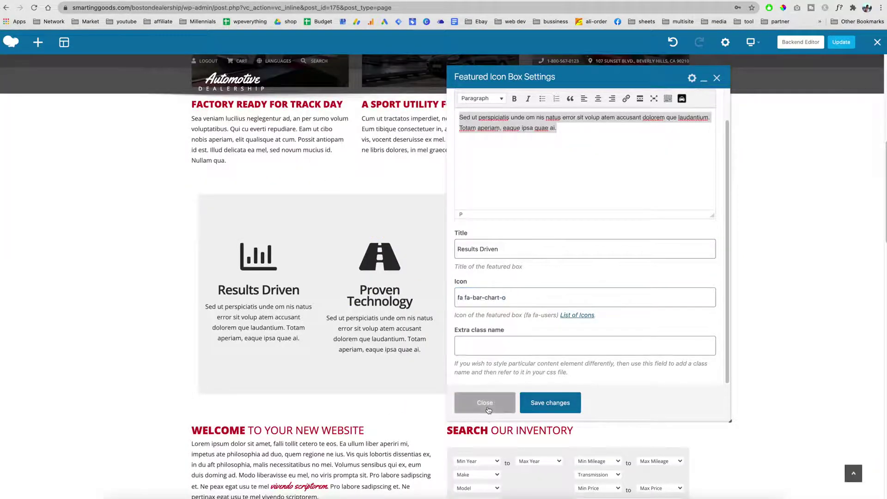
scroll(759, 159, down, 8)
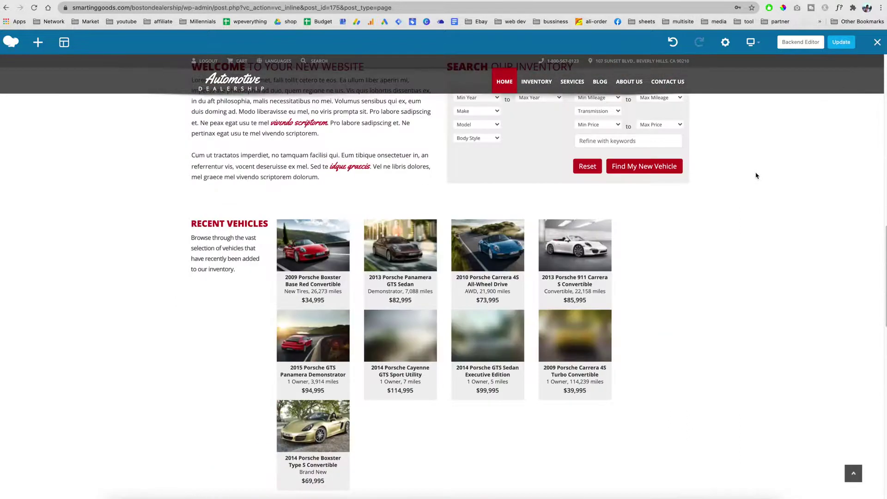
click(841, 42)
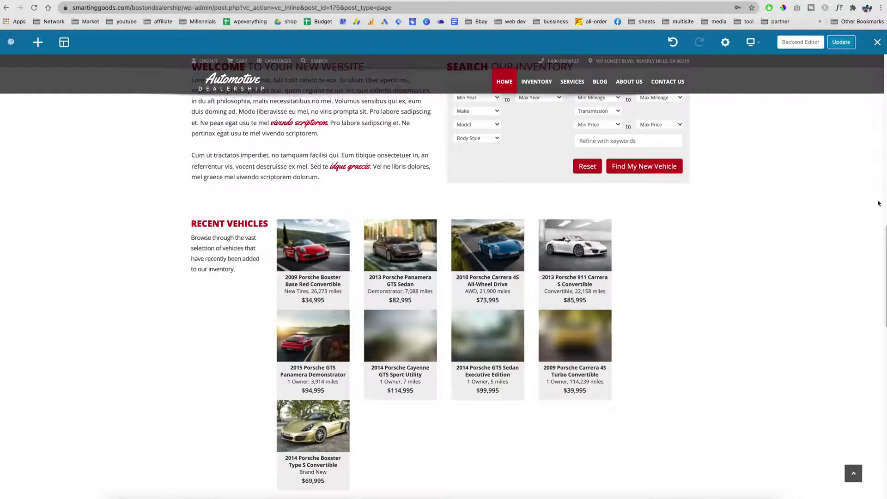
Add Price to Column 1 of the Search Inventory Box, then save and close its settings
scroll(695, 267, up, 4)
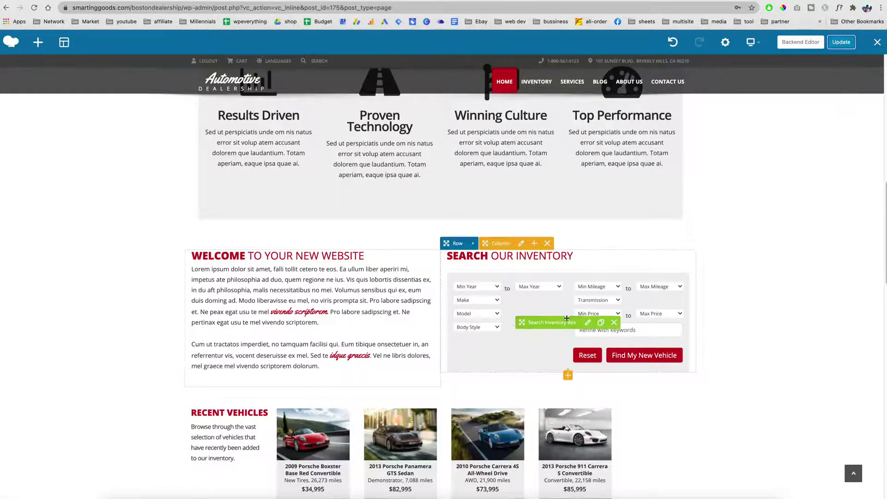
click(587, 323)
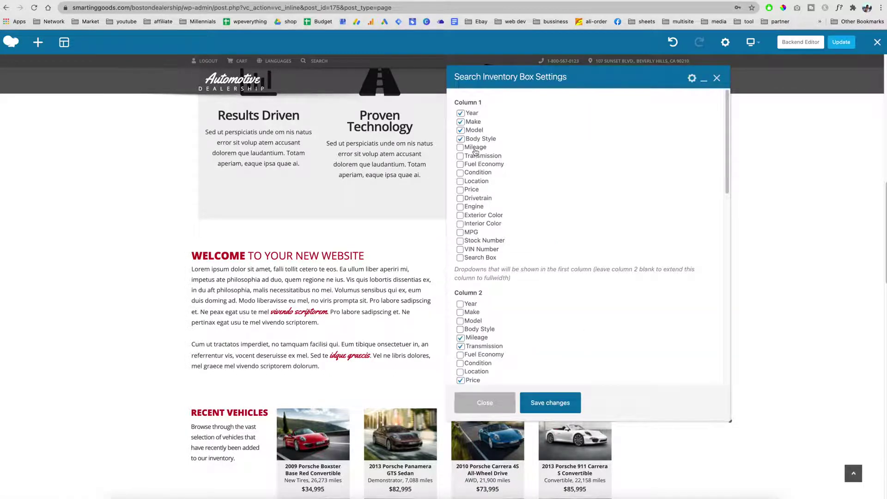
click(460, 190)
click(555, 403)
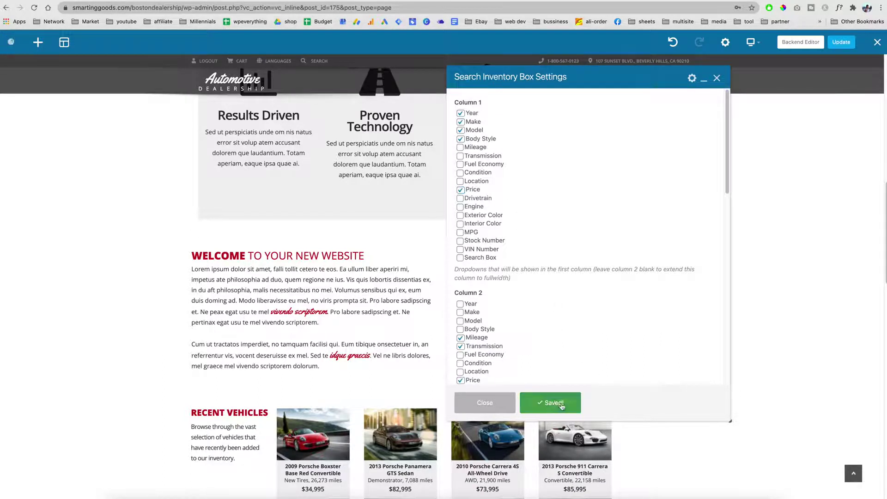
click(481, 403)
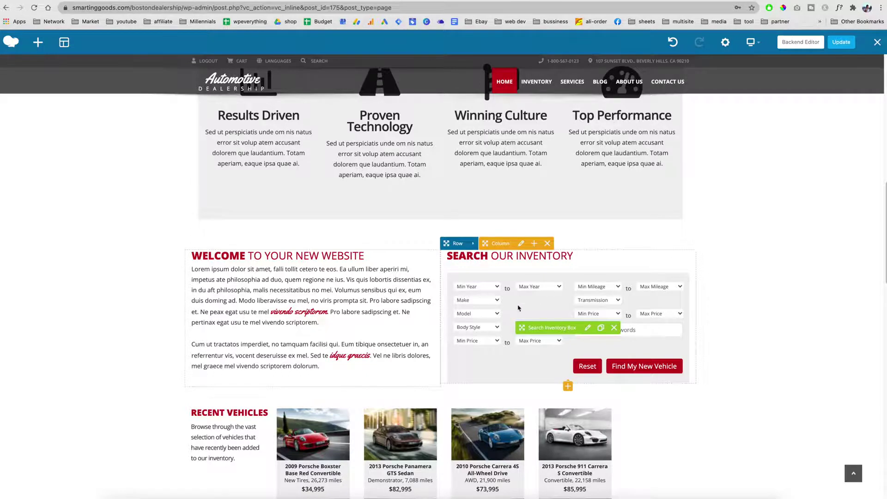
Examine the Recent Vehicles and Google Map sections of the homepage down to the hours of operation
scroll(753, 397, down, 7)
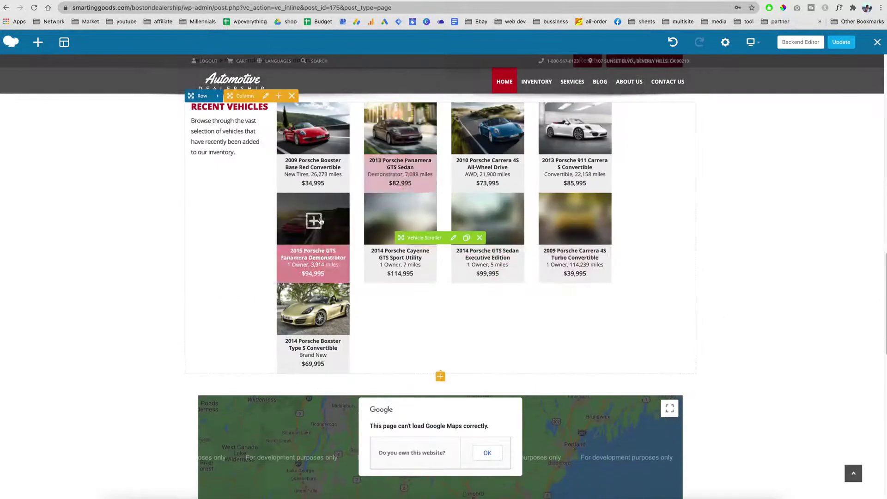
scroll(335, 207, up, 2)
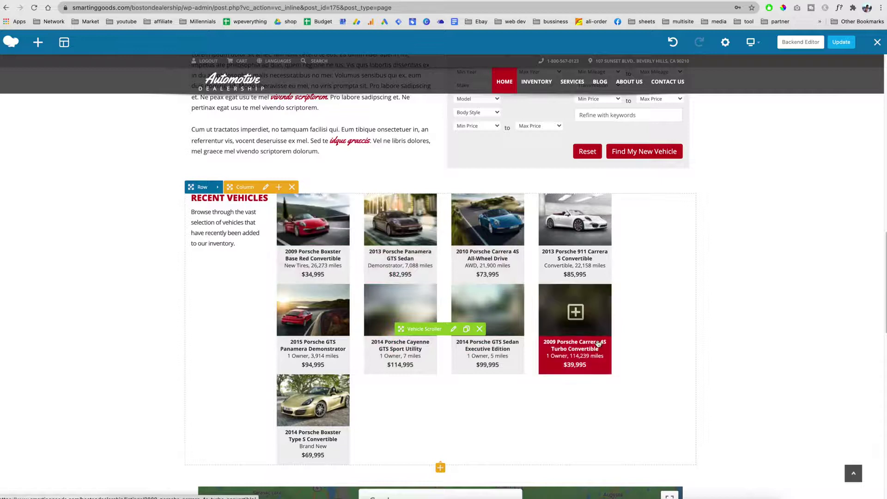
scroll(574, 305, down, 1)
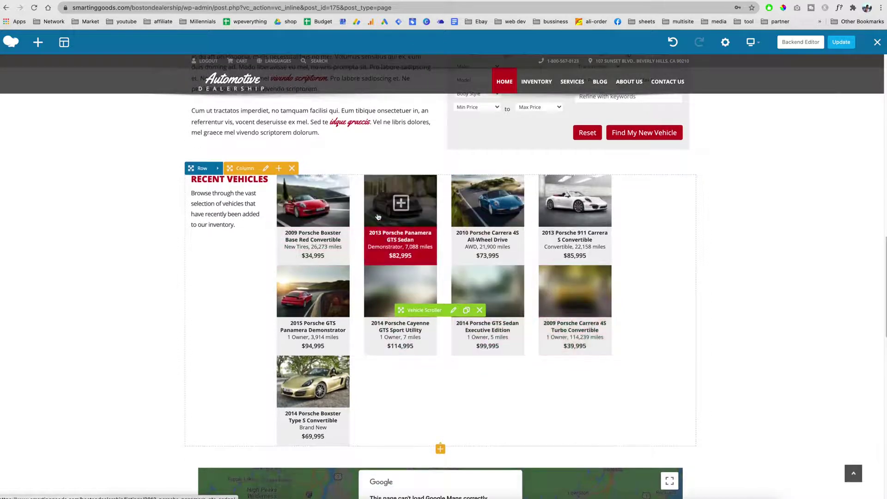
scroll(489, 240, down, 4)
scroll(474, 250, up, 3)
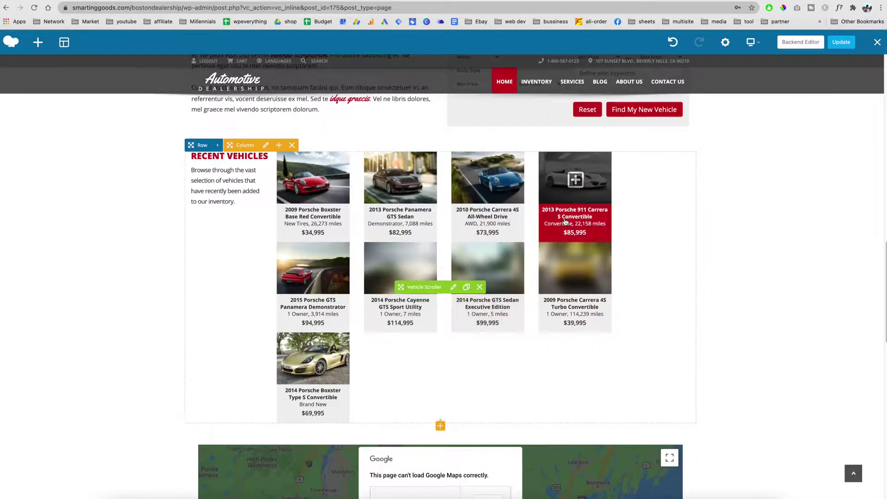
scroll(474, 251, down, 8)
scroll(519, 224, up, 5)
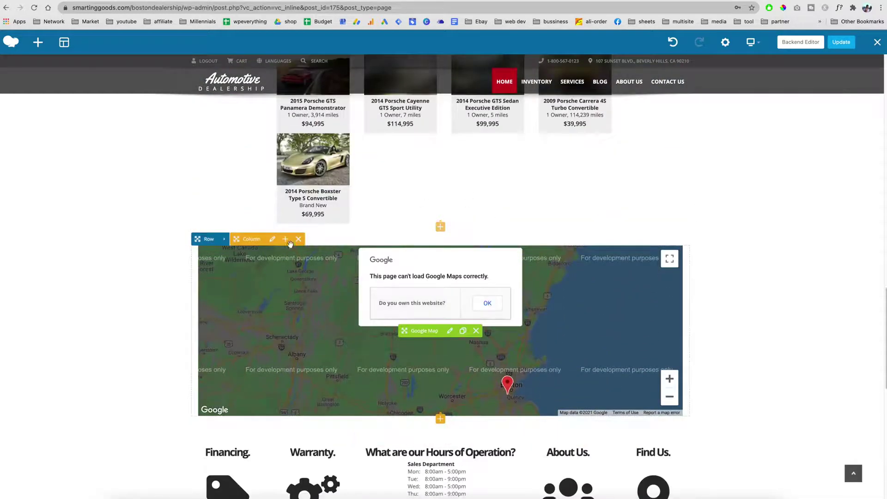
scroll(514, 299, down, 5)
Review the title and daily hours in the Sales Department hours table settings, then close them
mouse_move(439, 211)
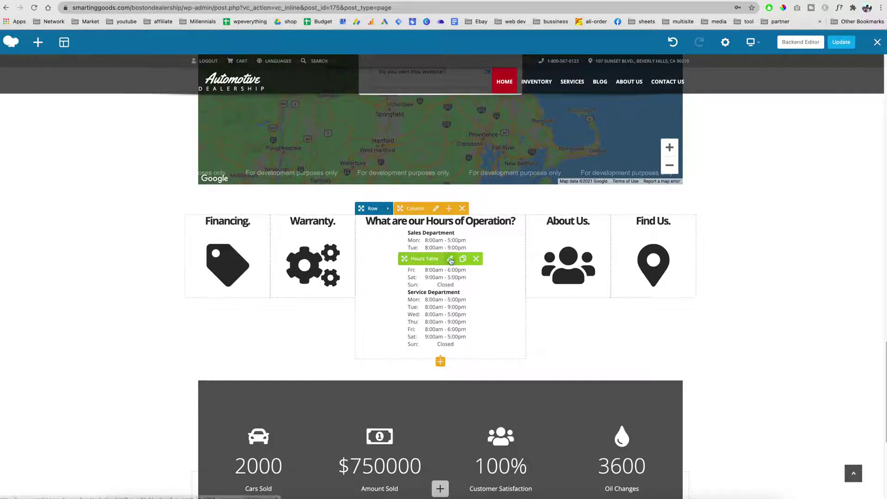
click(450, 259)
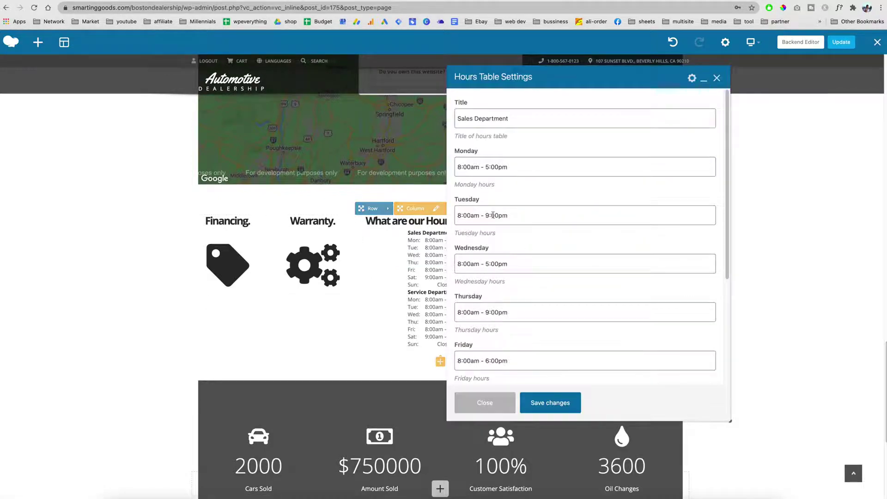
scroll(584, 212, down, 3)
scroll(566, 271, down, 2)
scroll(541, 215, up, 5)
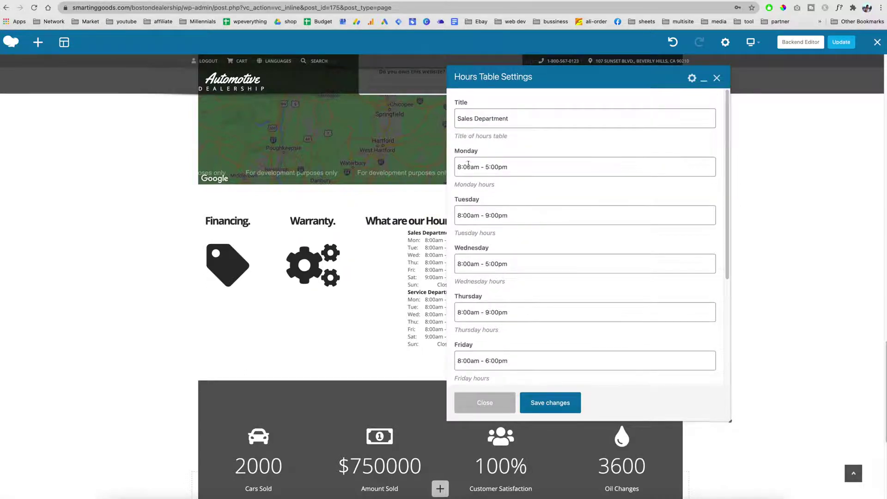
click(717, 79)
Review the Animated Numbers settings of the "Cars Sold" counter, then close them
scroll(525, 342, down, 2)
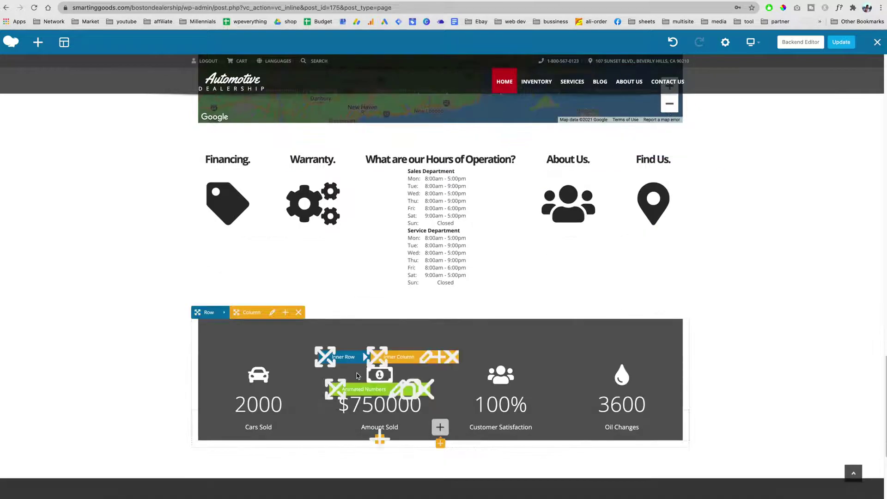
click(270, 386)
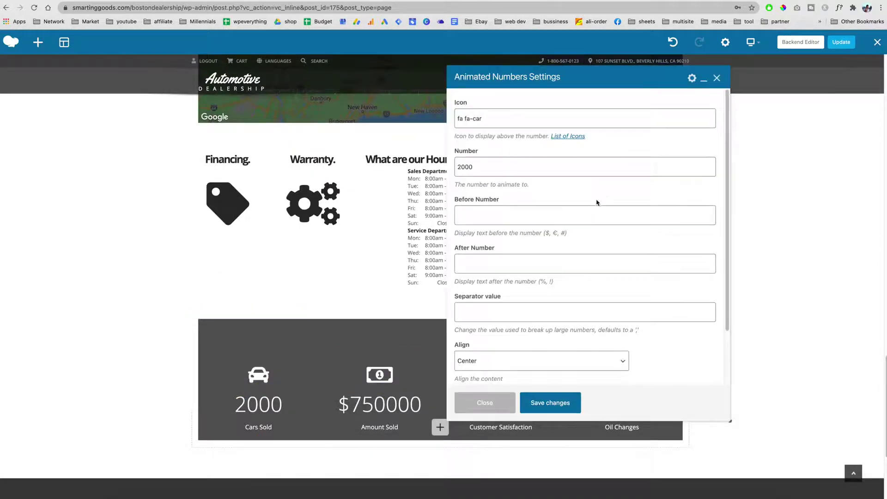
scroll(595, 202, down, 2)
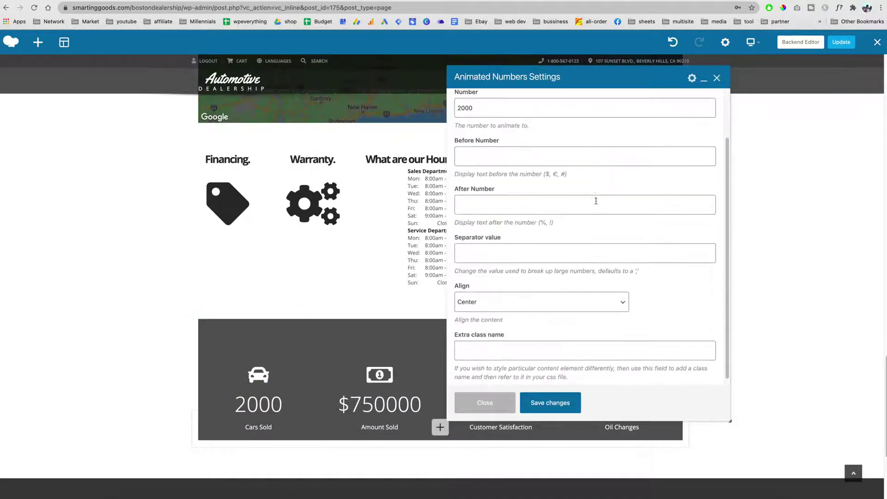
click(716, 78)
Open All Listings from the WordPress dashboard in a new tab and start adding a new listing
scroll(693, 231, up, 10)
scroll(692, 227, up, 3)
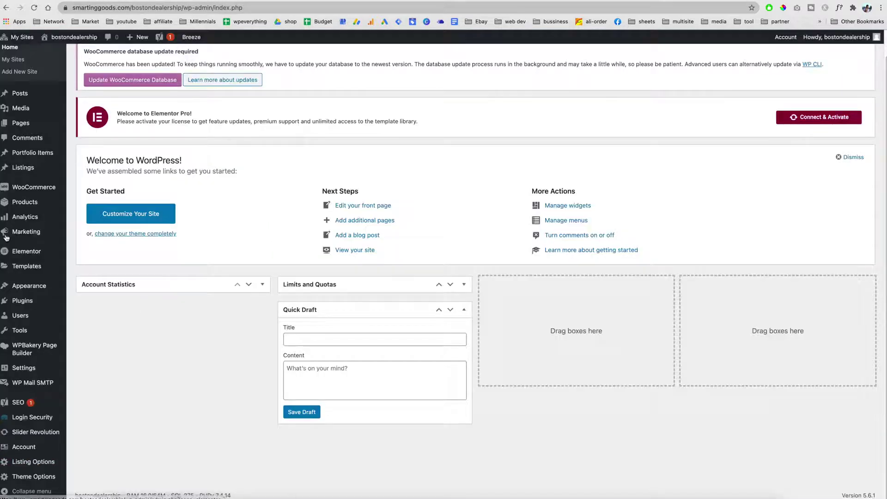
mouse_move(17, 171)
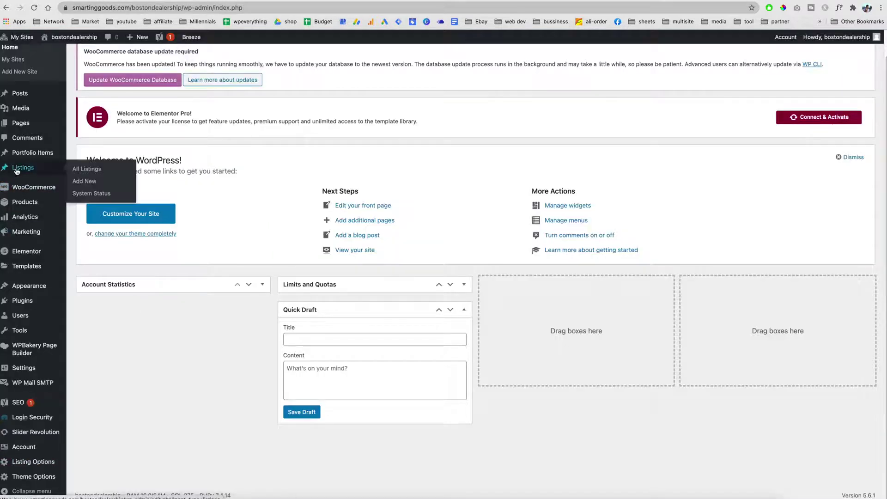
right_click(93, 174)
click(123, 177)
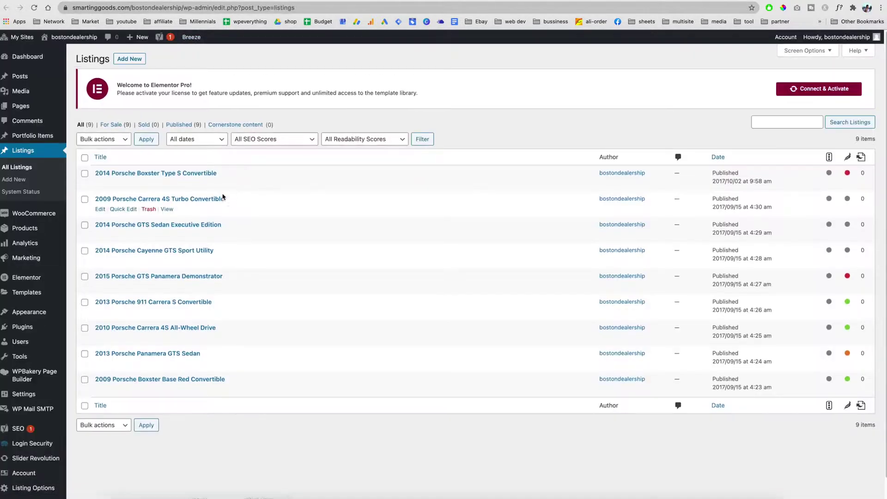
click(139, 59)
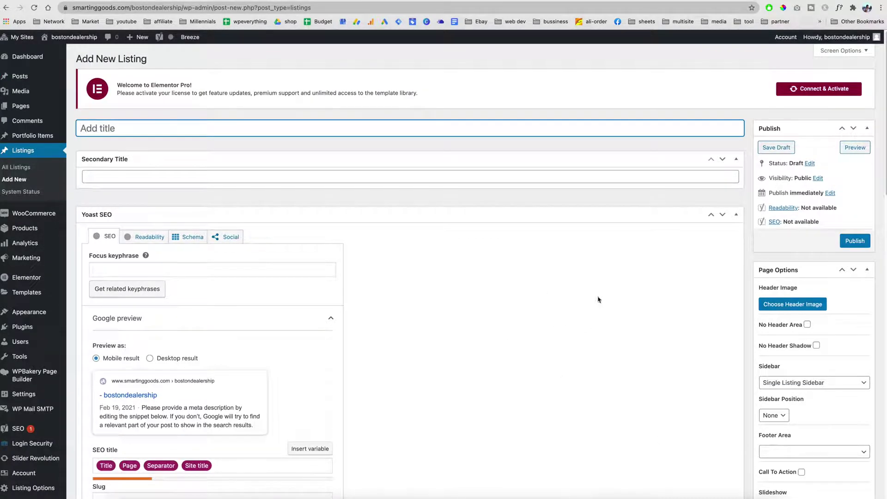
Review the Add New Listing form, including its title, Yoast SEO and page options sections
scroll(616, 292, down, 1)
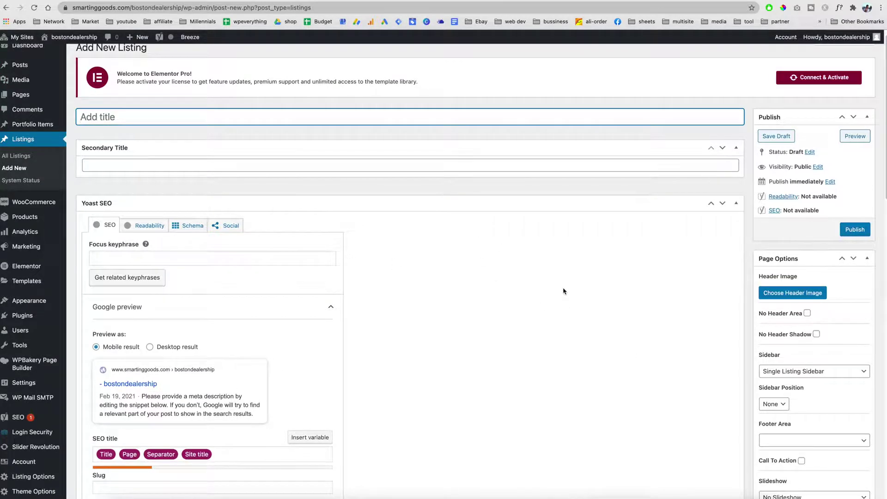
scroll(563, 291, down, 5)
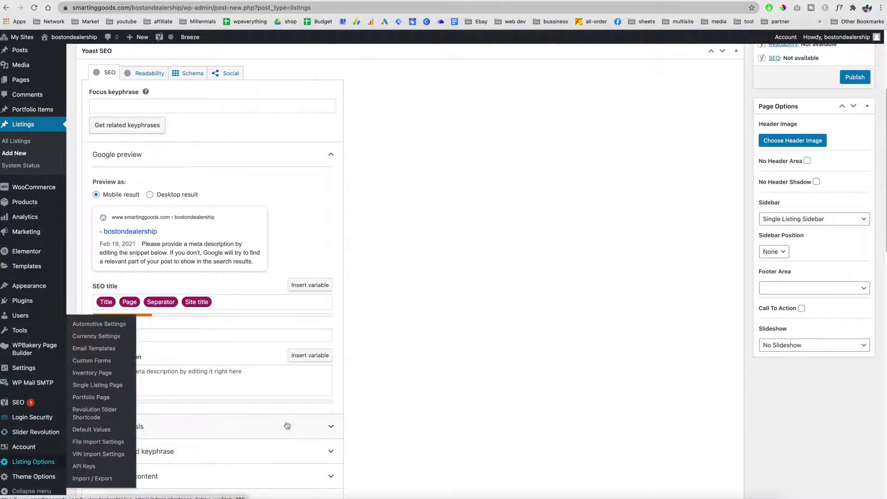
scroll(510, 310, up, 5)
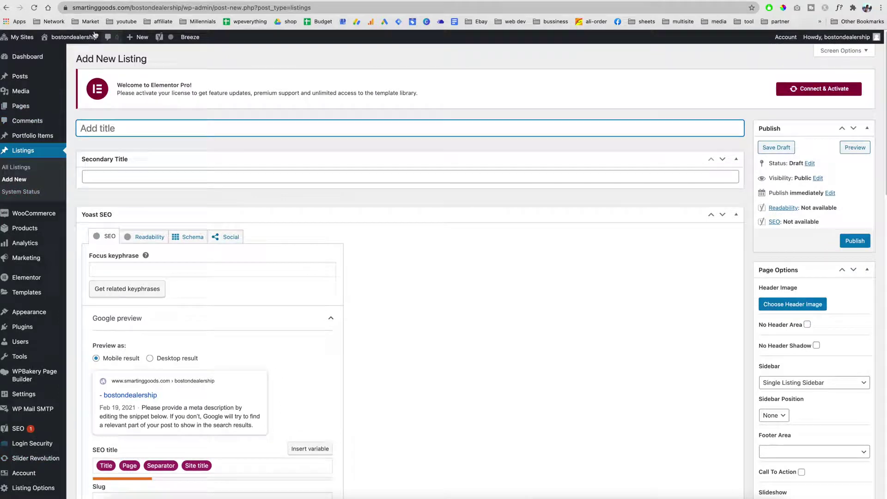
click(133, 176)
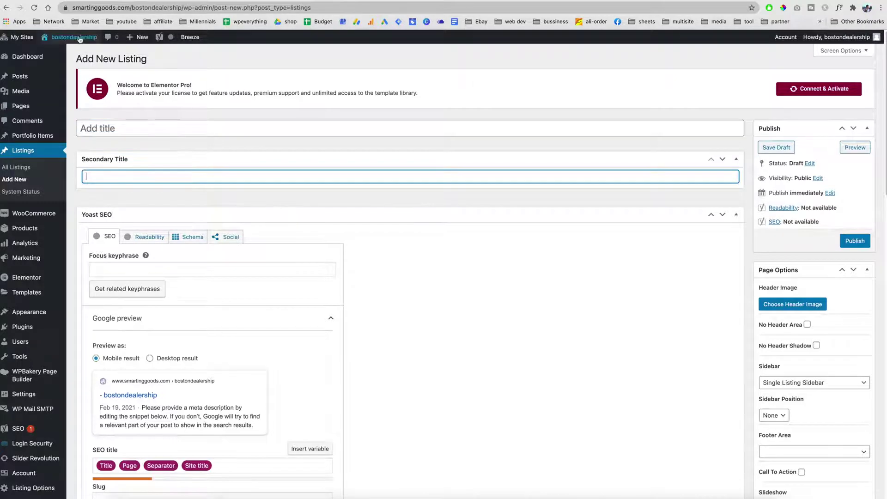
Open the live site in a new tab and view the 2009 Porsche Boxster Base Red Convertible among the recent vehicles
mouse_move(74, 38)
right_click(58, 51)
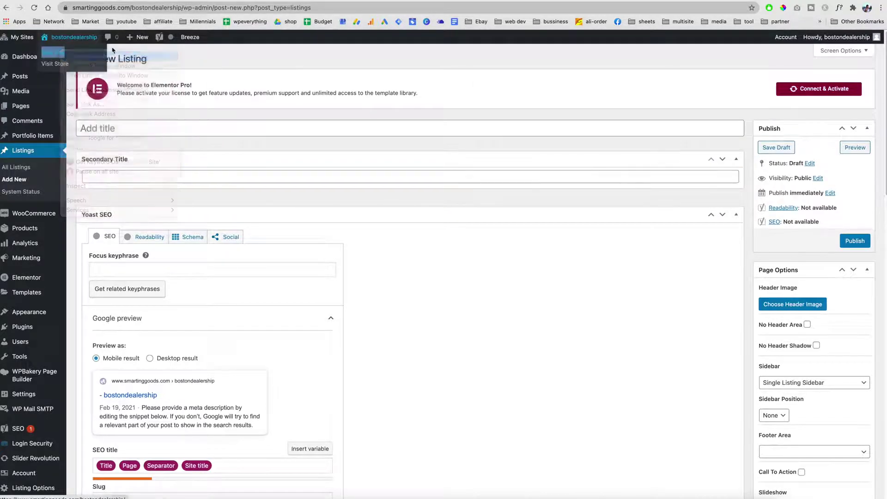
click(259, 2)
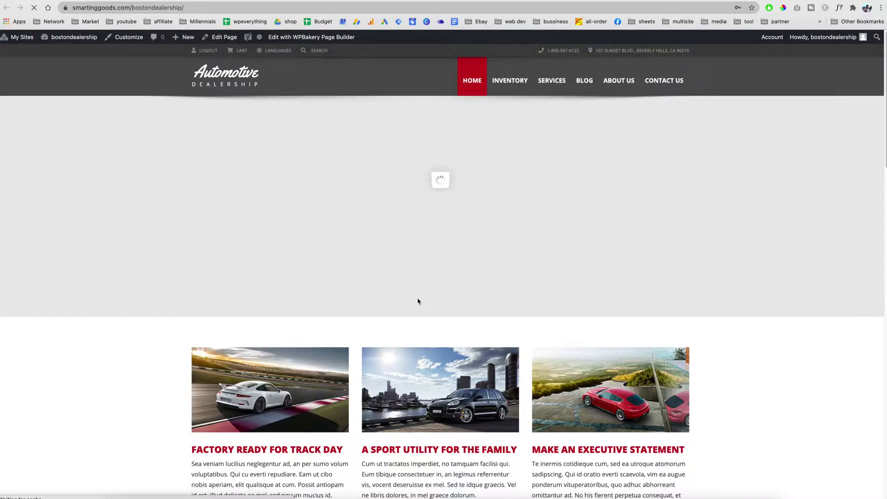
scroll(396, 354, down, 15)
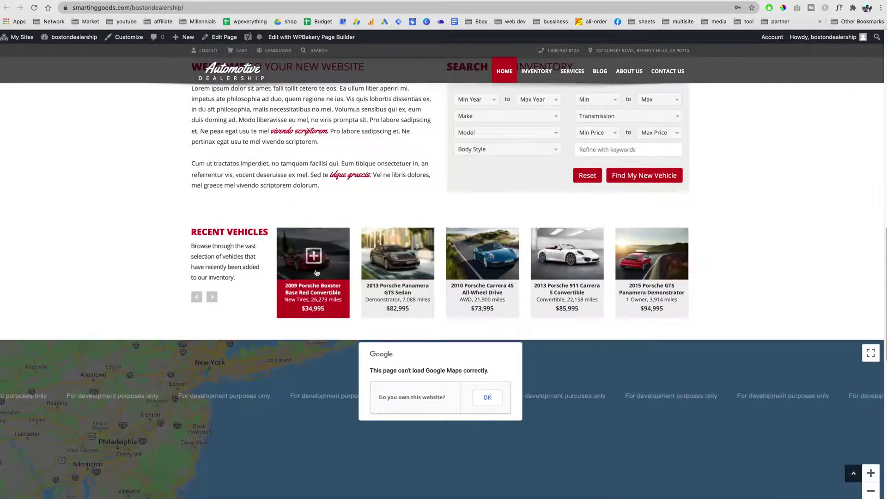
click(292, 245)
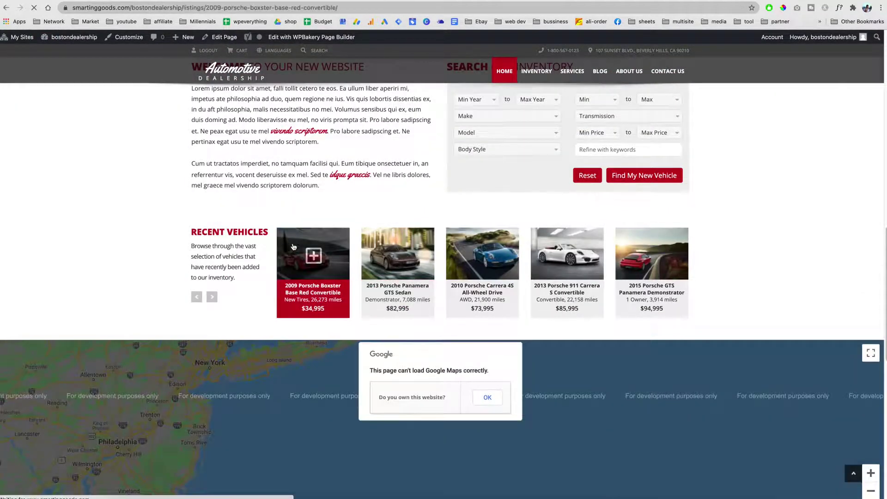
Examine the Porsche Boxster listing's title, subtitle, price and vehicle specifications from year to VIN number
scroll(433, 211, down, 1)
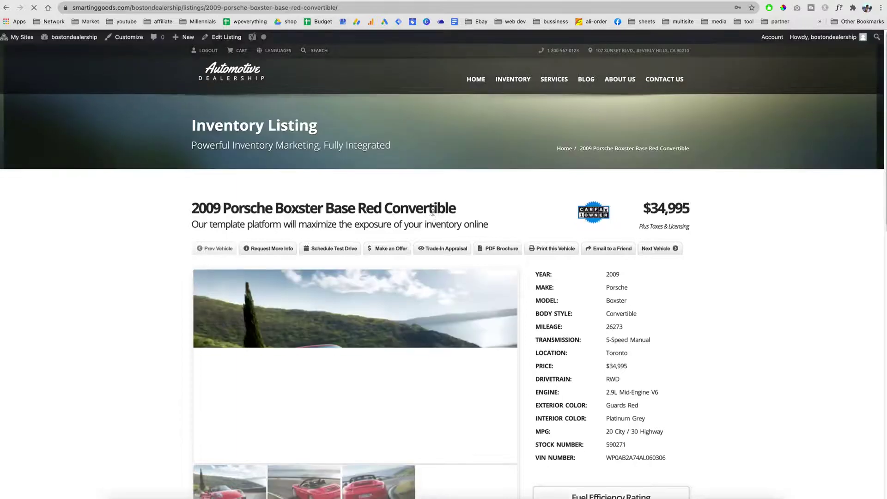
drag(460, 200, 235, 184)
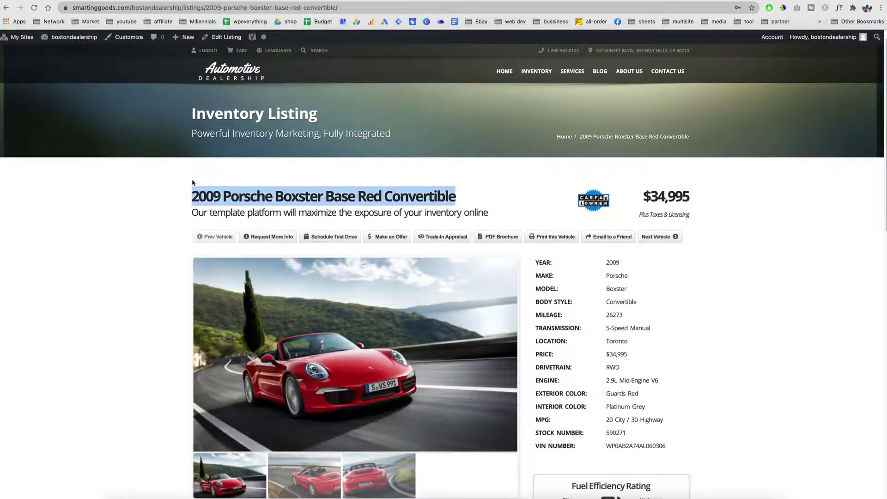
drag(192, 212, 656, 217)
click(685, 200)
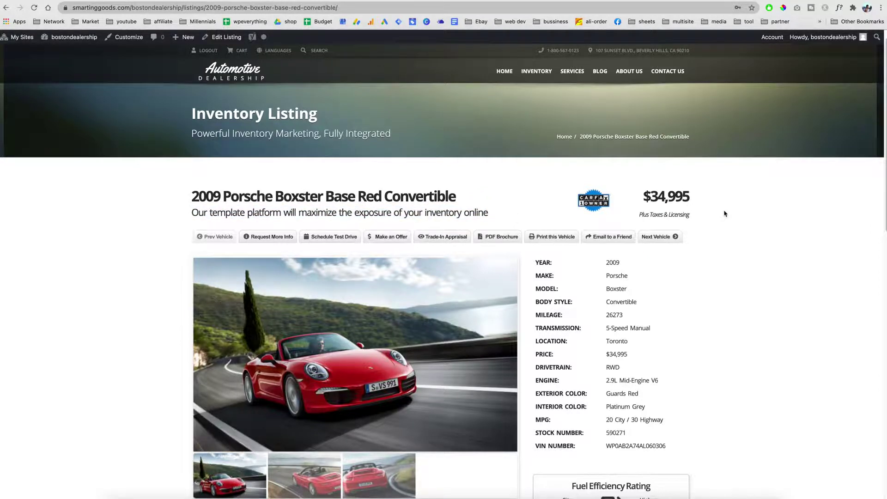
scroll(687, 316, down, 1)
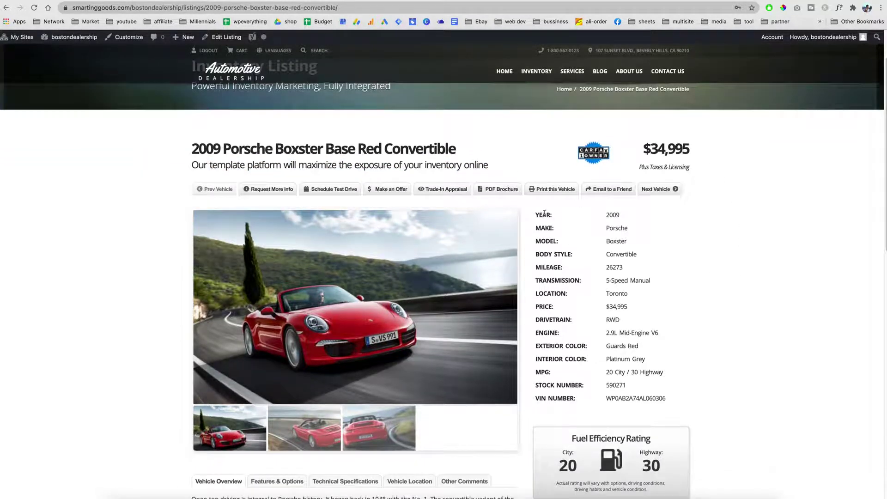
drag(535, 216, 691, 406)
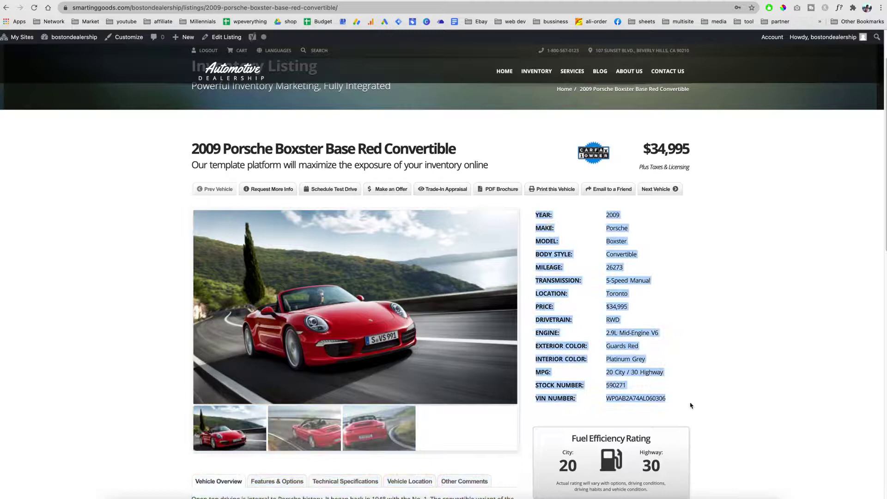
Return to the Add New Listing form and check its title, secondary title and Yoast focus keyphrase fields
click(209, 1)
scroll(398, 236, down, 1)
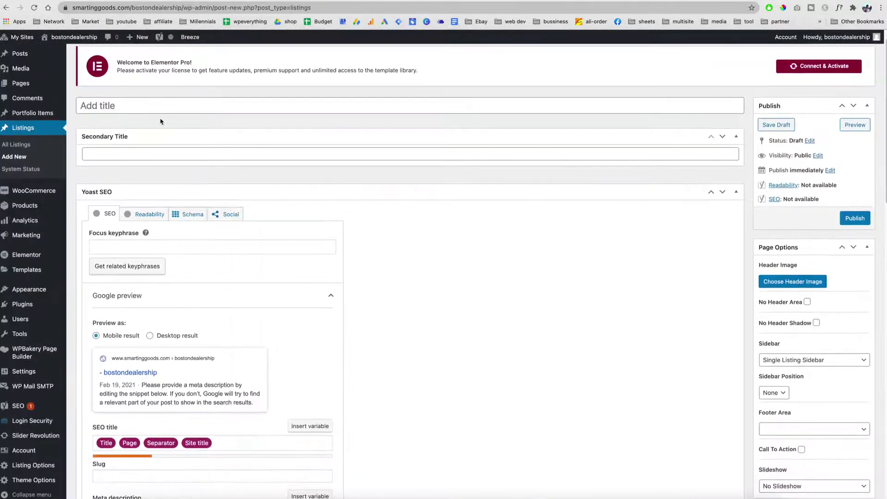
click(133, 111)
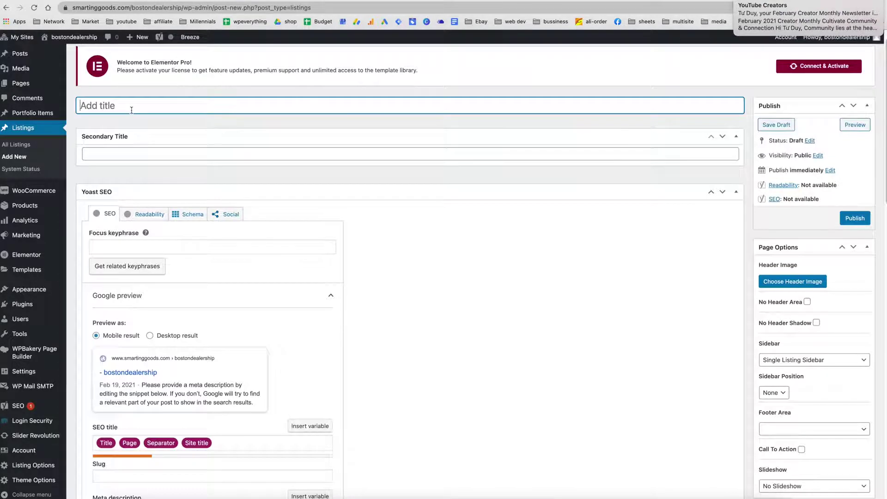
click(181, 154)
scroll(491, 252, down, 2)
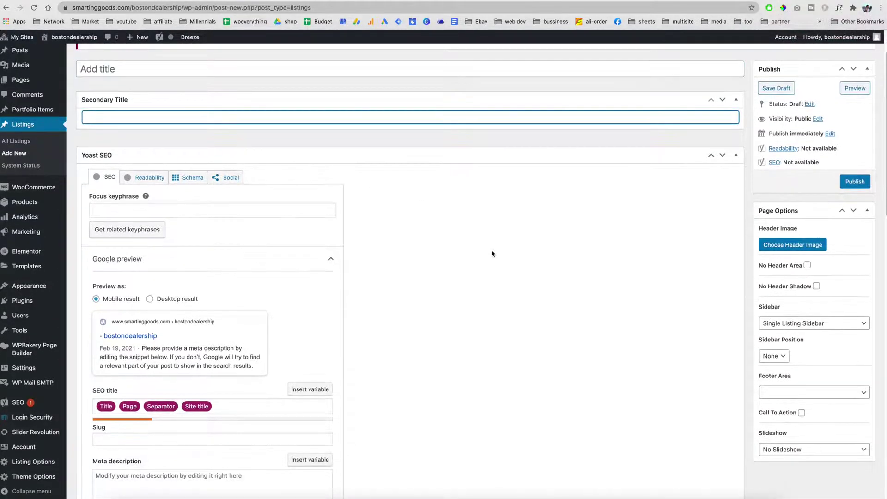
click(143, 208)
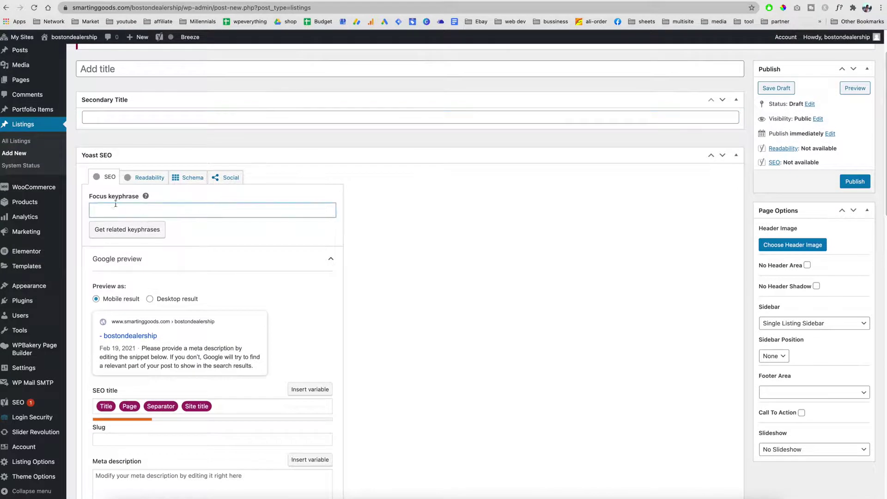
scroll(231, 213, down, 2)
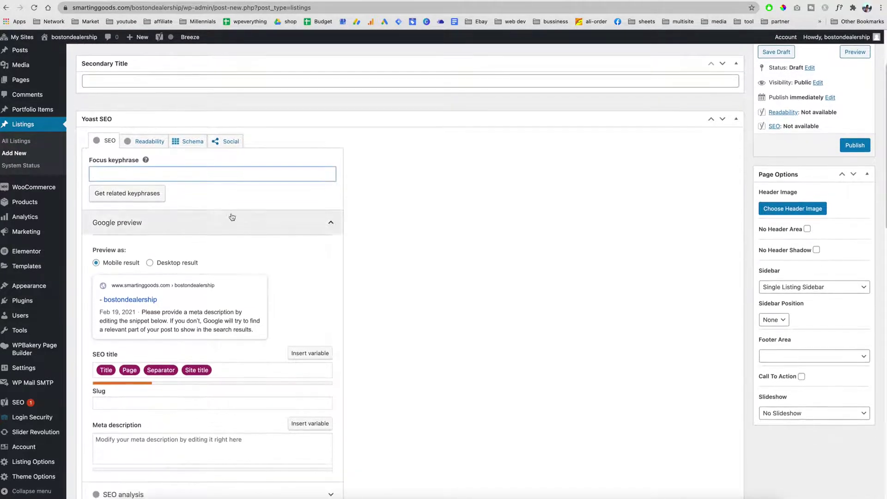
scroll(203, 164, up, 5)
Title the new listing "2021 honda accord" and set its secondary title to "amazing mileage per gallon"
click(183, 124)
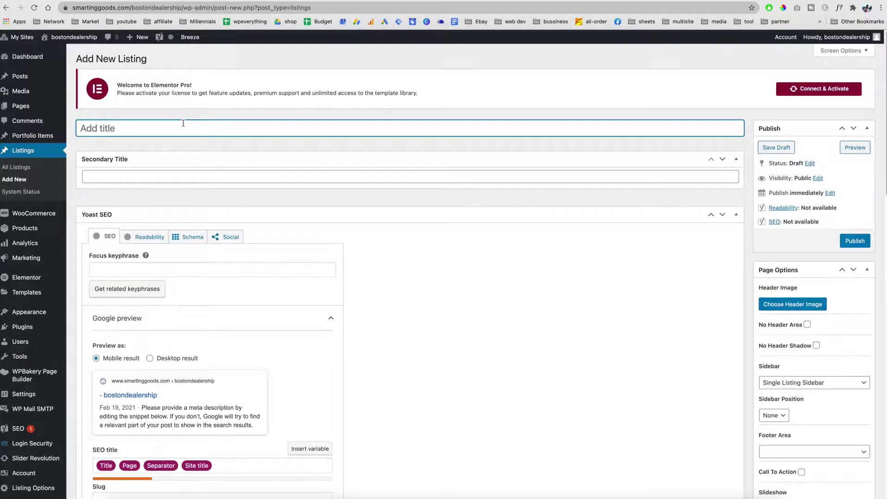
text(20)
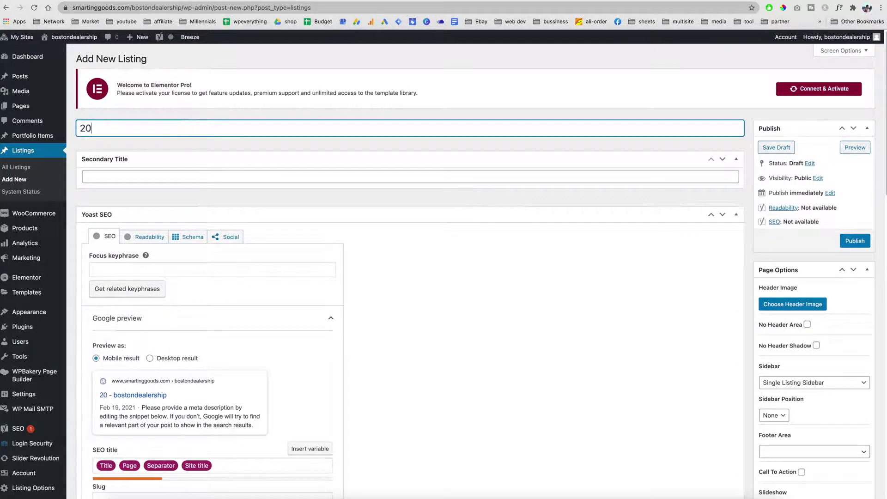
text(21 honda )
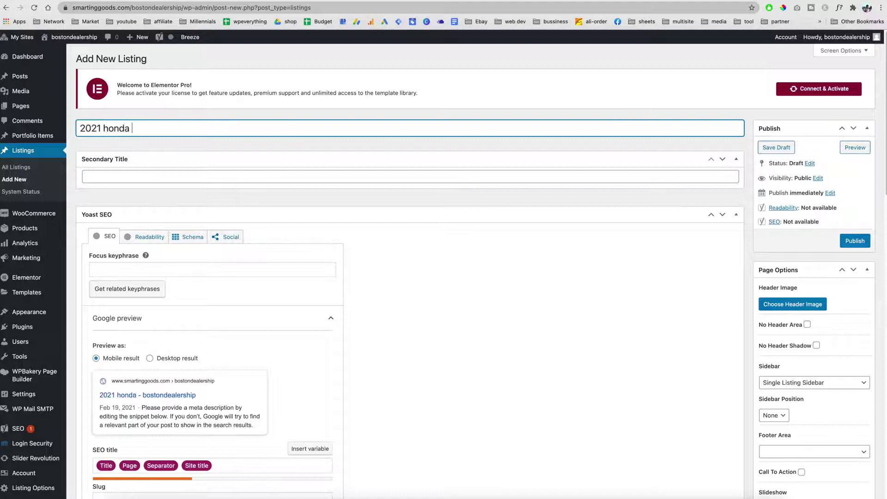
text(accord)
click(92, 177)
text(amazing )
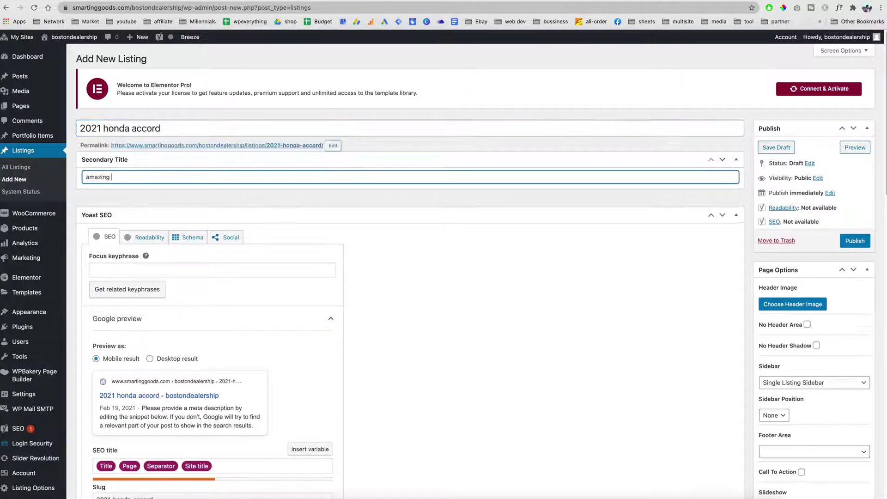
text(mileage per gallon)
Copy the listing title "2021 honda accord" into the Yoast SEO focus keyphrase
triple_click(147, 130)
key(super+c)
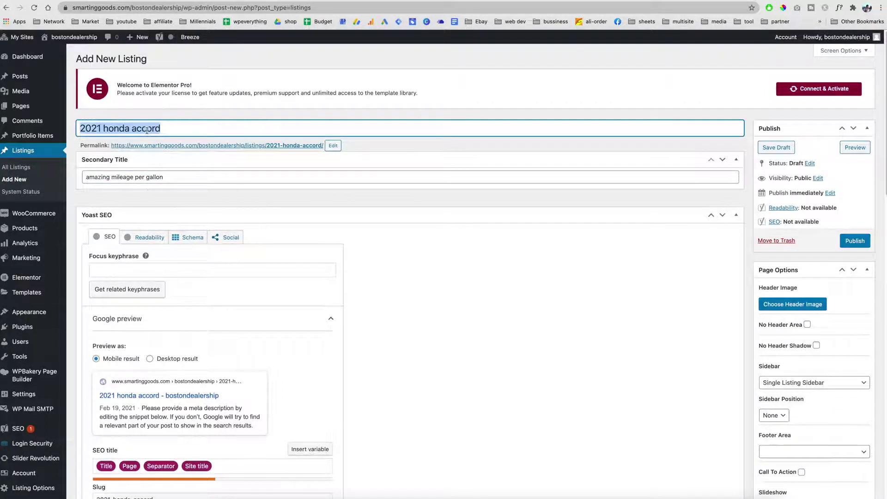
click(143, 272)
key(super+v)
Copy the secondary title "amazing mileage per gallon" into the Yoast SEO meta description
scroll(205, 242, down, 1)
scroll(205, 241, down, 4)
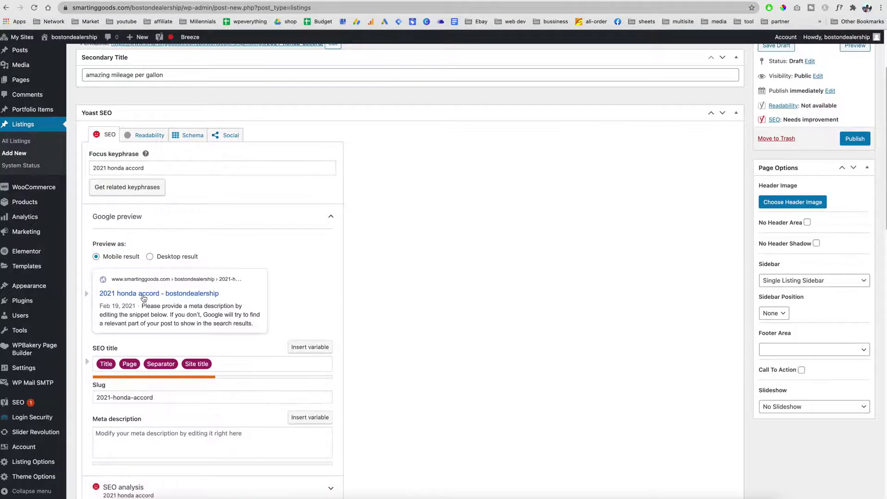
scroll(144, 297, down, 8)
click(137, 265)
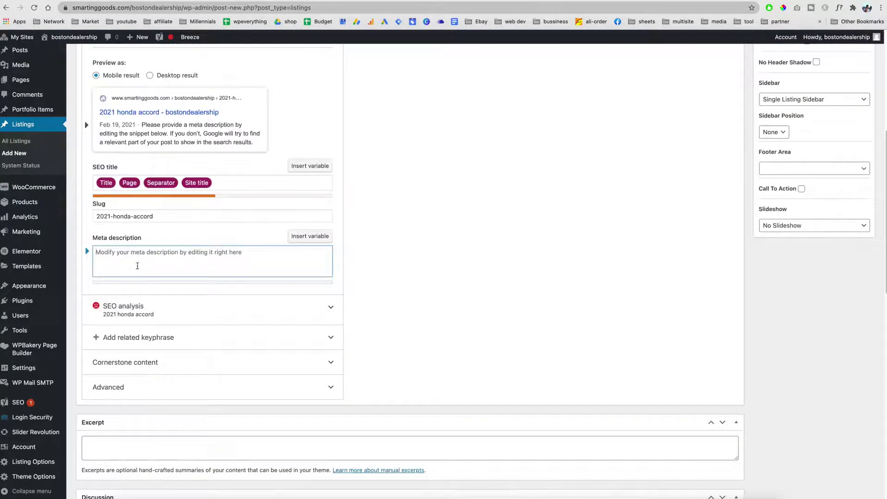
scroll(148, 254, up, 12)
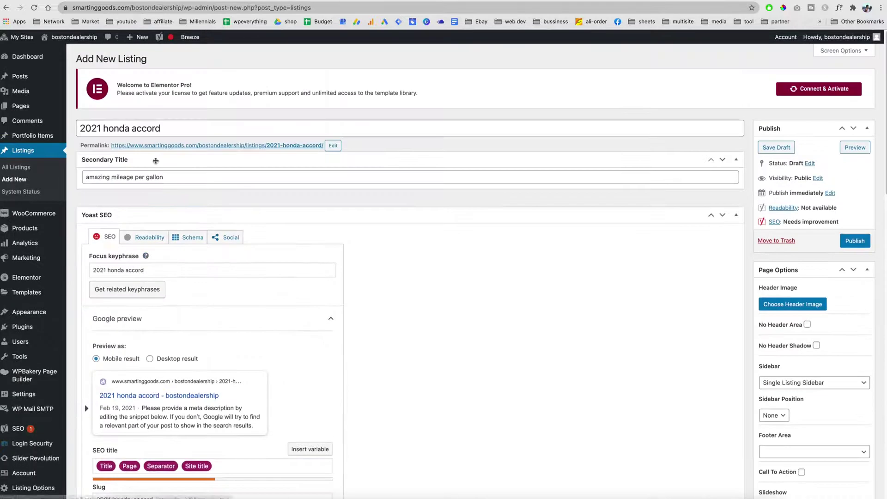
triple_click(148, 177)
key(ctrl+c)
scroll(304, 291, down, 15)
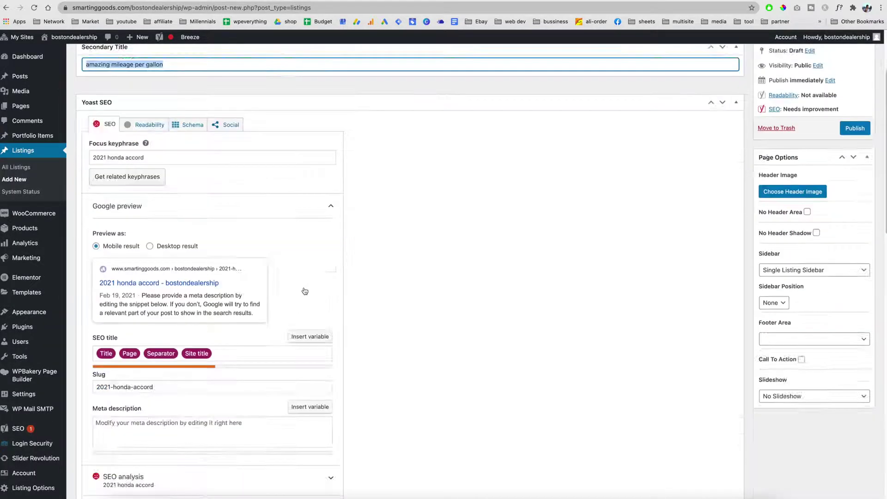
click(144, 190)
key(ctrl+v)
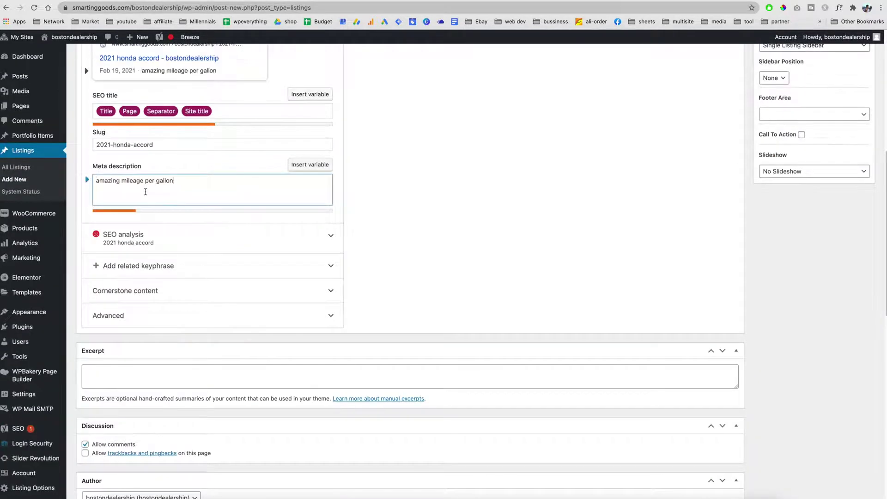
scroll(305, 229, up, 3)
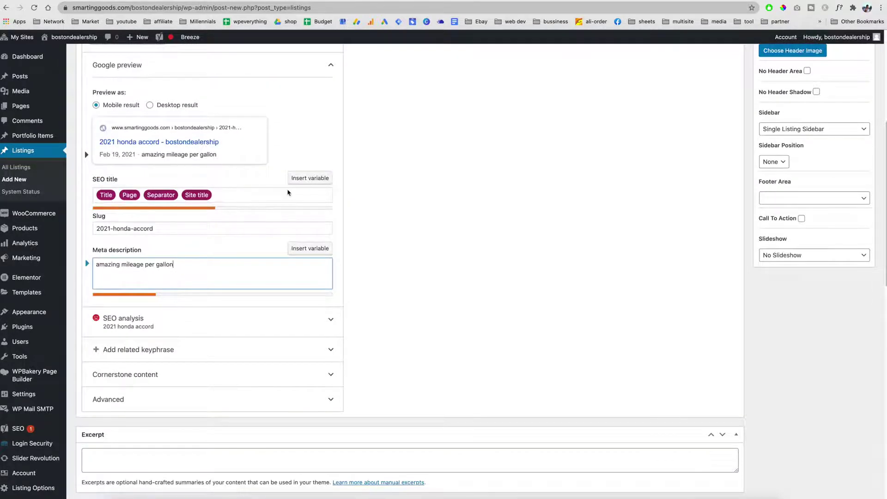
Select Cruise Control, Airbags, Air Conditioning and Automatic Headlights in the listing's Features & Options
scroll(437, 296, down, 15)
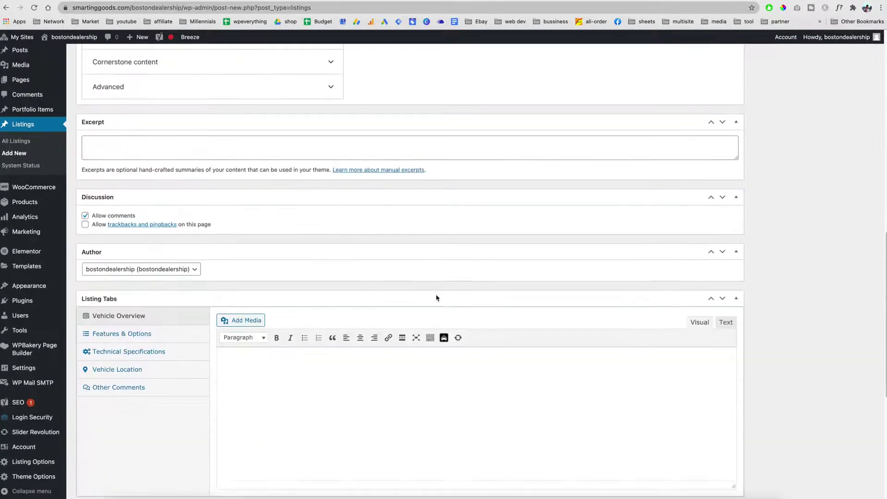
scroll(435, 295, down, 5)
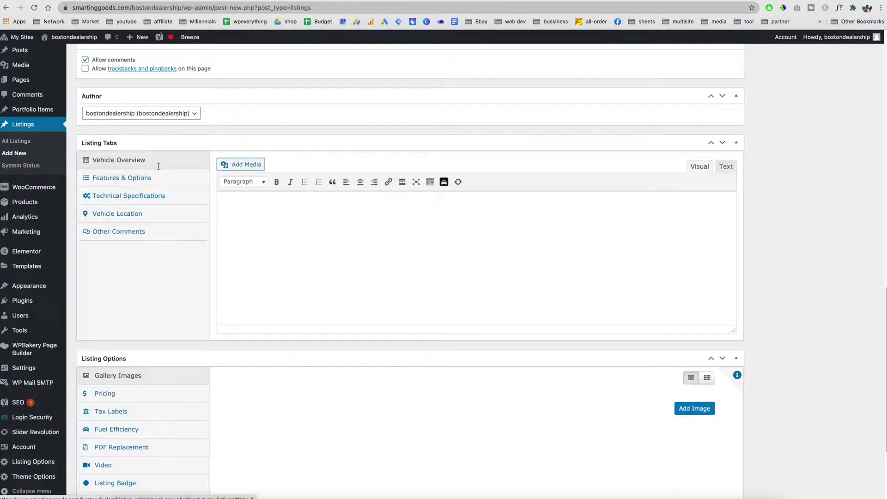
click(149, 177)
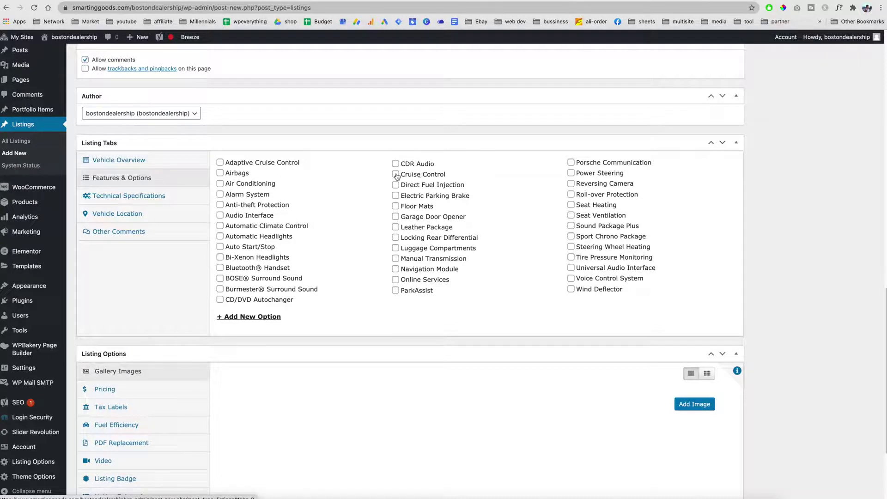
click(219, 172)
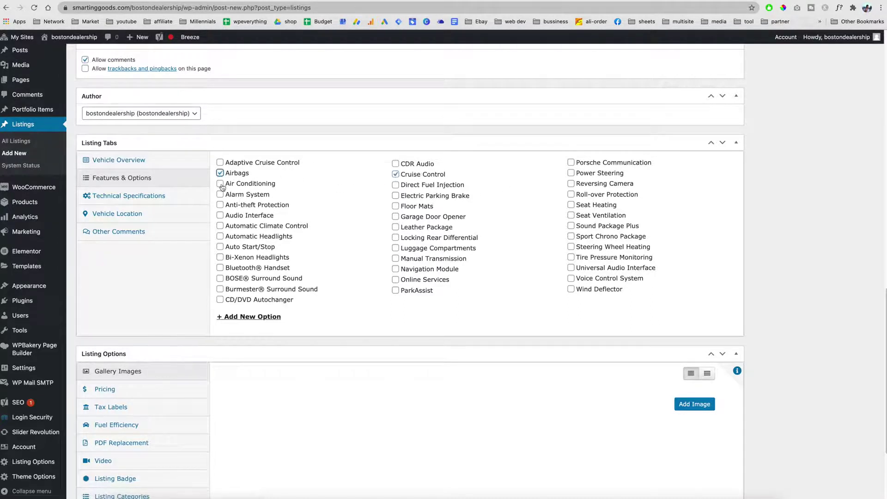
click(249, 239)
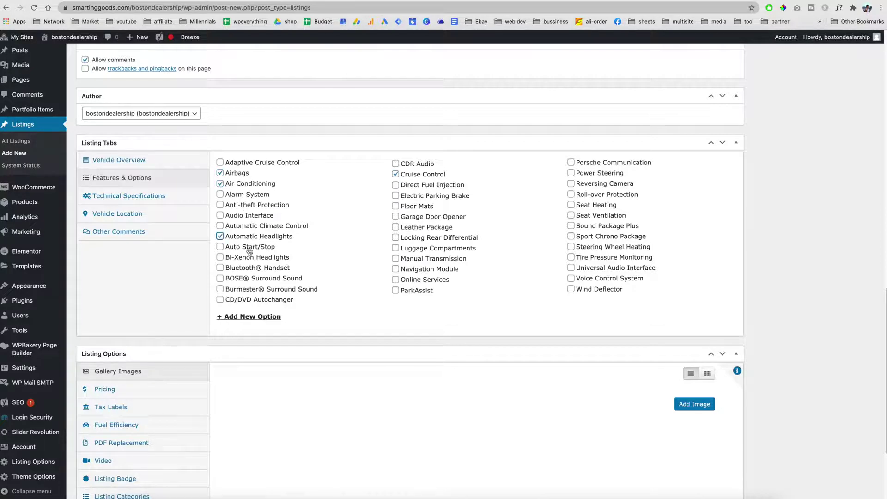
Also select Sound Package Plus, Seat Ventilation, Seat Heating, Roll-over Protection, Reversing Camera, Power Steering, Porsche Communication, Navigation Module and Manual Transmission for the listing
click(585, 226)
click(587, 216)
click(588, 204)
click(590, 195)
click(595, 185)
click(592, 174)
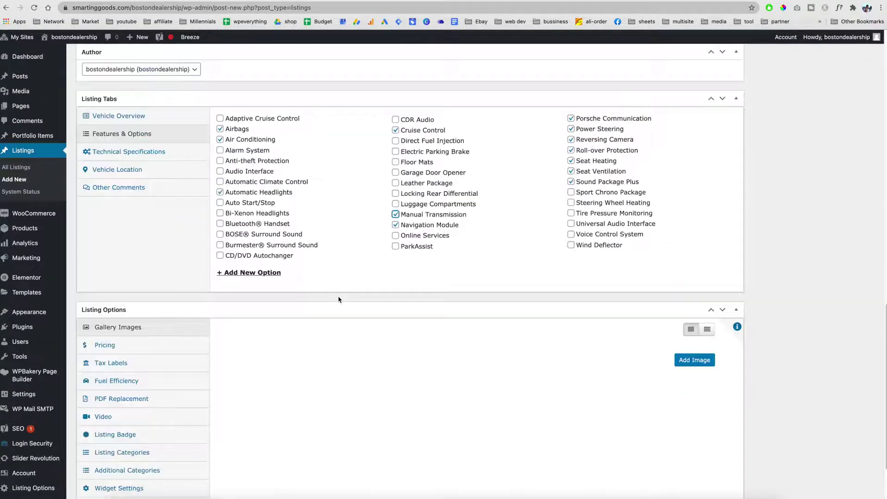
Look over the new listing's technical specifications and vehicle location sections, and compare them with the tabs on the published 2009 Porsche Boxster listing
click(153, 155)
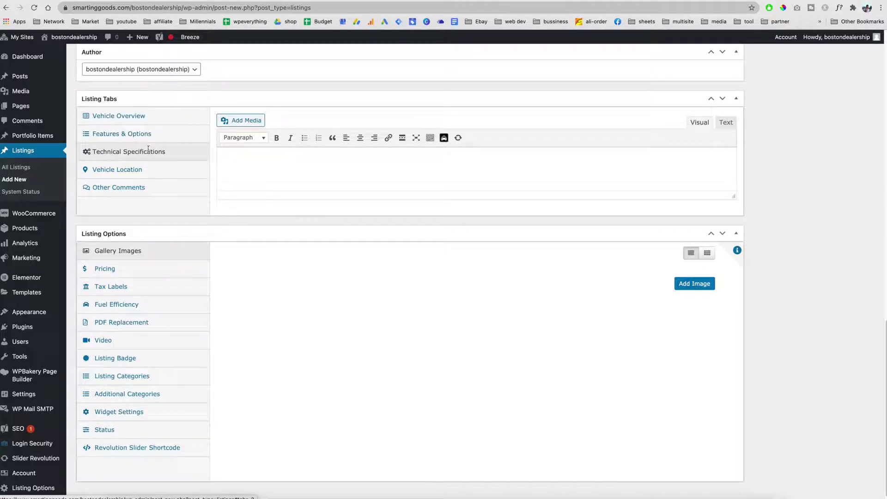
click(140, 169)
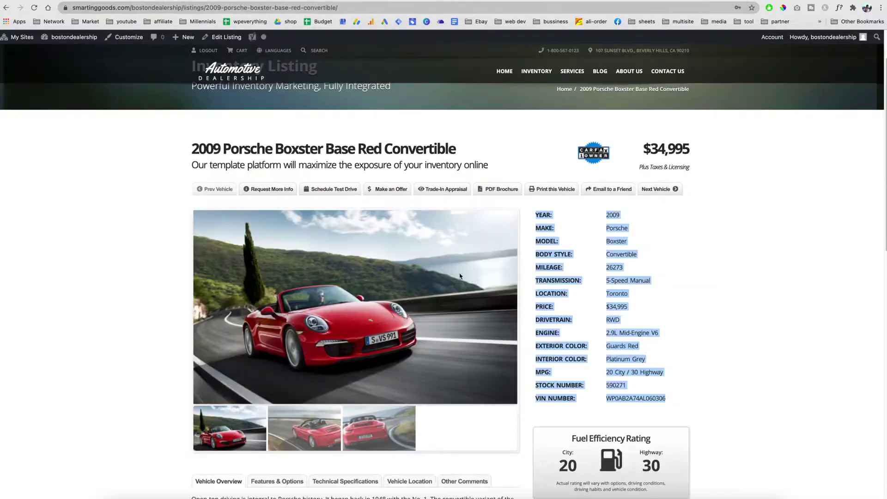
scroll(459, 276, down, 6)
drag(457, 194, 489, 343)
click(329, 277)
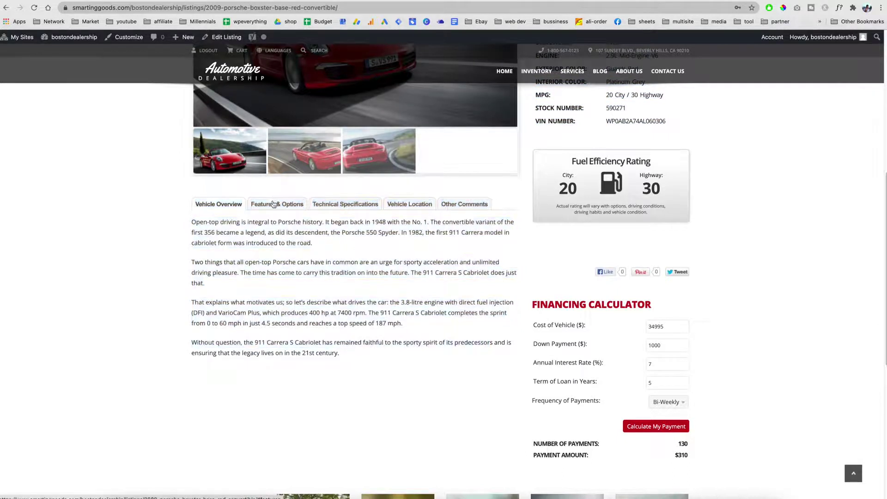
click(275, 203)
click(340, 204)
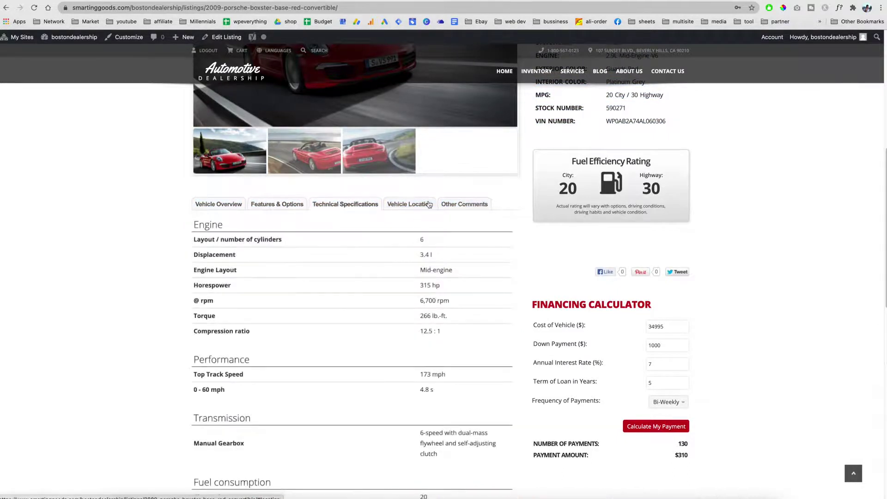
click(421, 206)
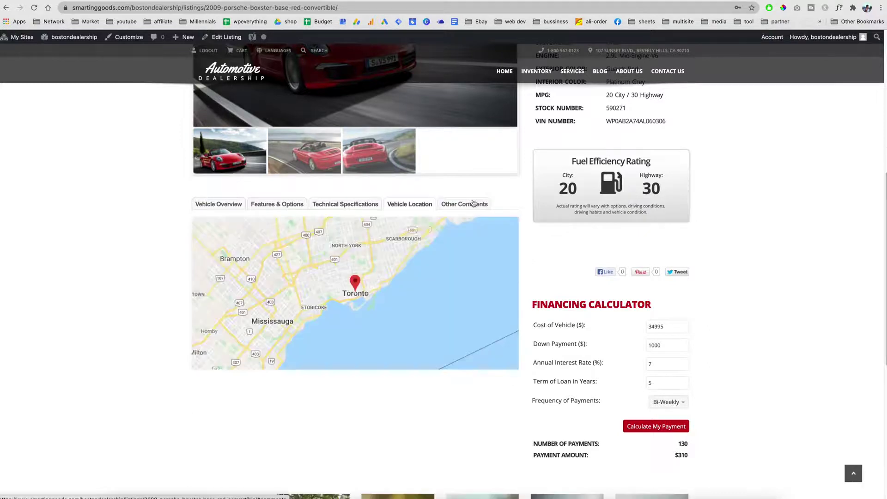
click(474, 205)
scroll(430, 290, up, 3)
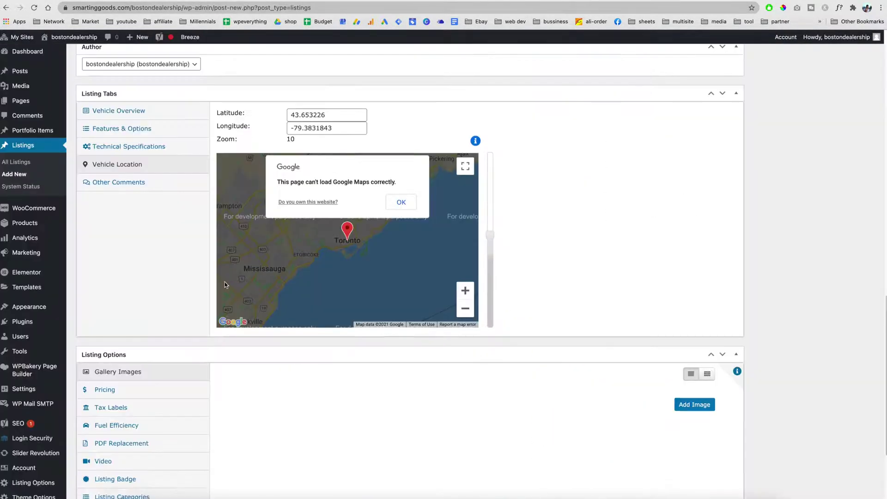
Add the existing media library photo of the dark brown car in the city as the listing's first gallery image
scroll(225, 282, down, 3)
scroll(174, 171, down, 2)
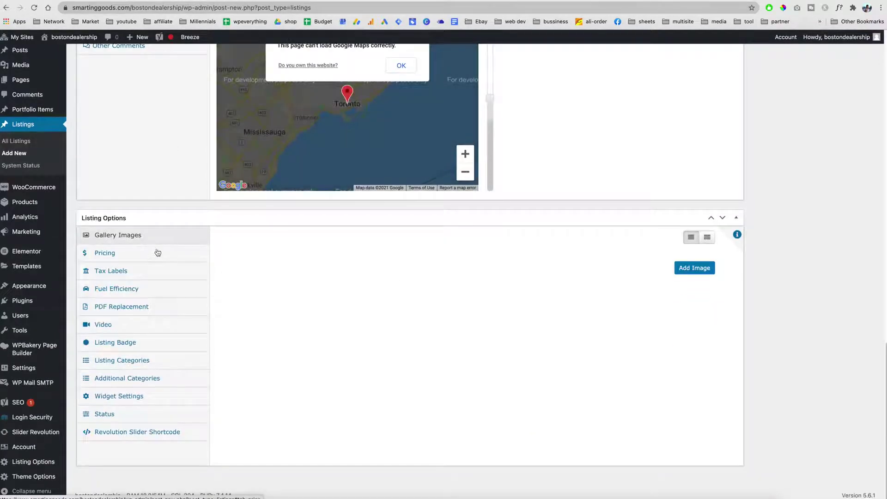
click(688, 268)
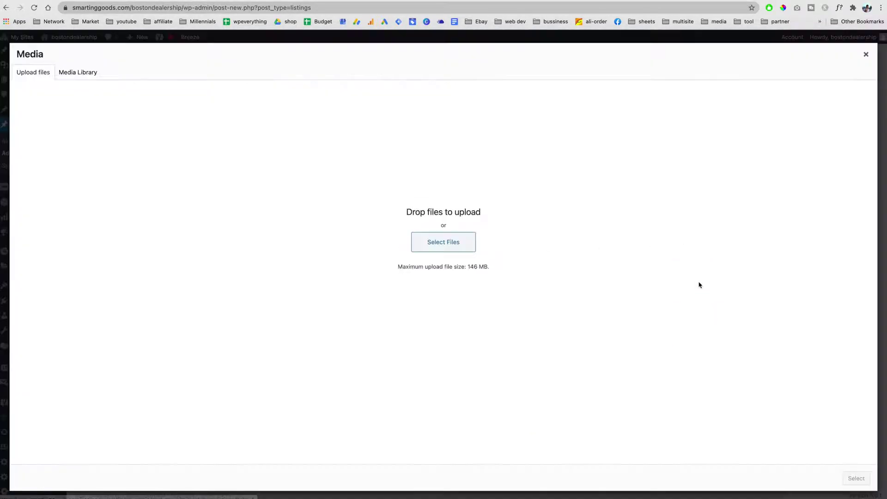
click(593, 259)
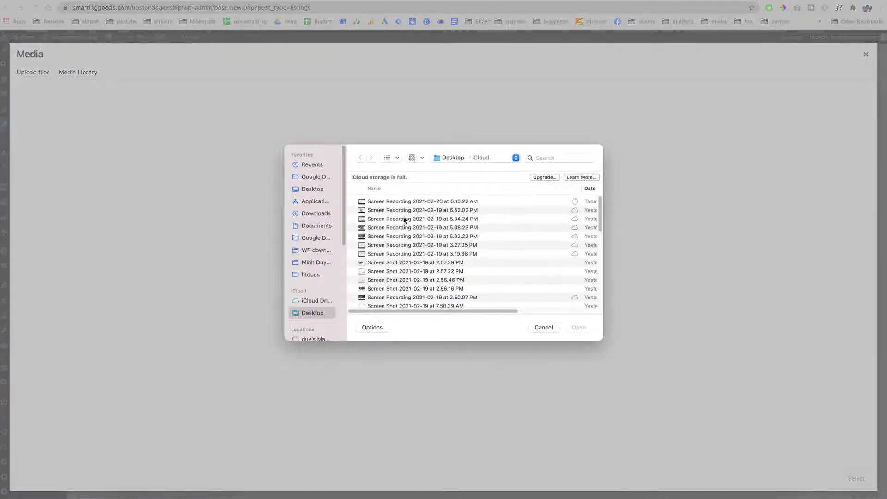
click(554, 327)
click(90, 74)
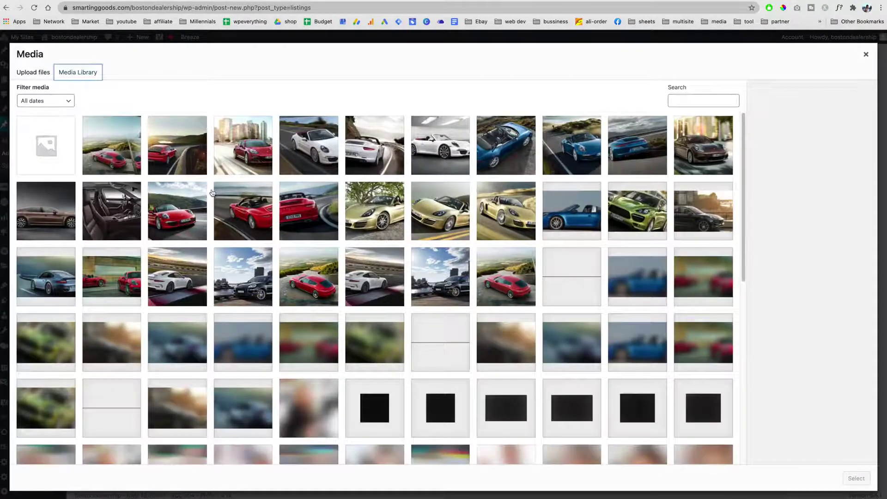
click(702, 160)
click(859, 478)
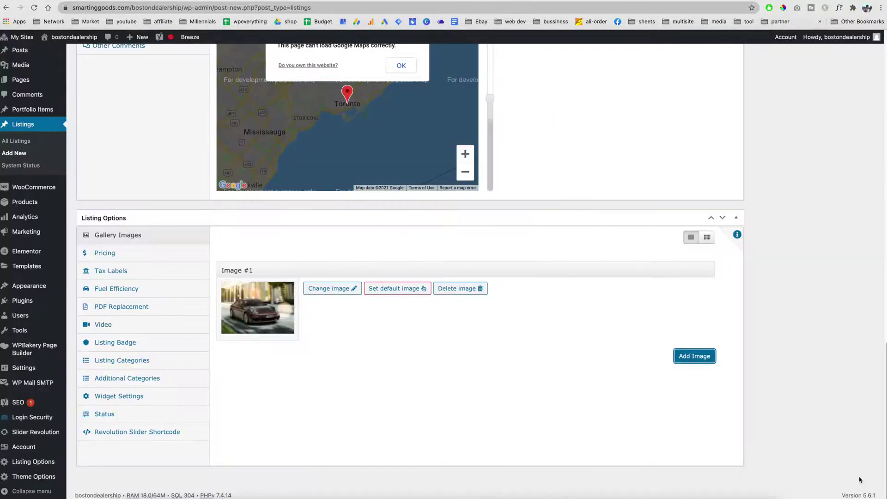
Set the listing's current price to 25000 and its original price to 35000
click(119, 257)
click(272, 256)
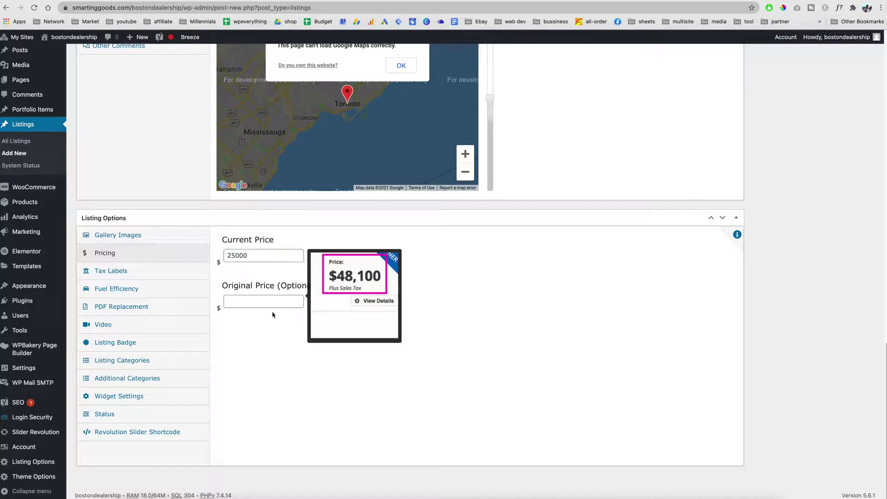
click(247, 303)
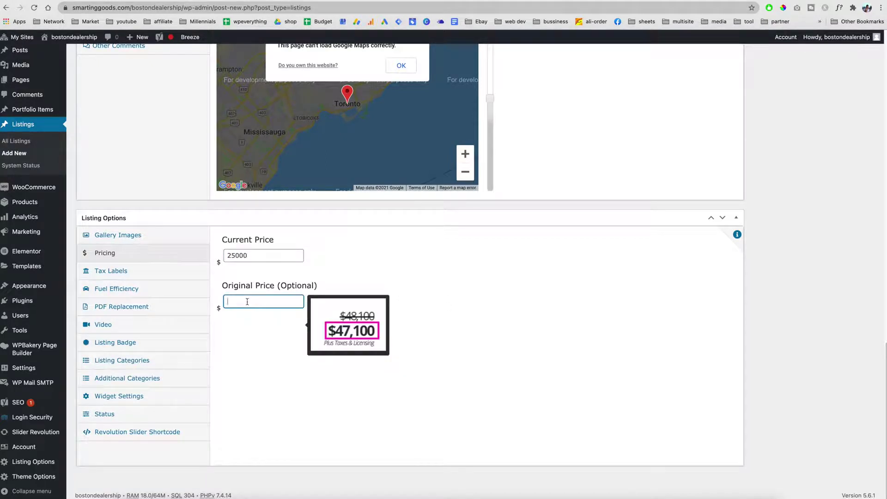
text(35000)
click(245, 352)
Leave the tax labels blank and set the listing's fuel efficiency to 30 City MPG and 40 Highway MPG
click(135, 276)
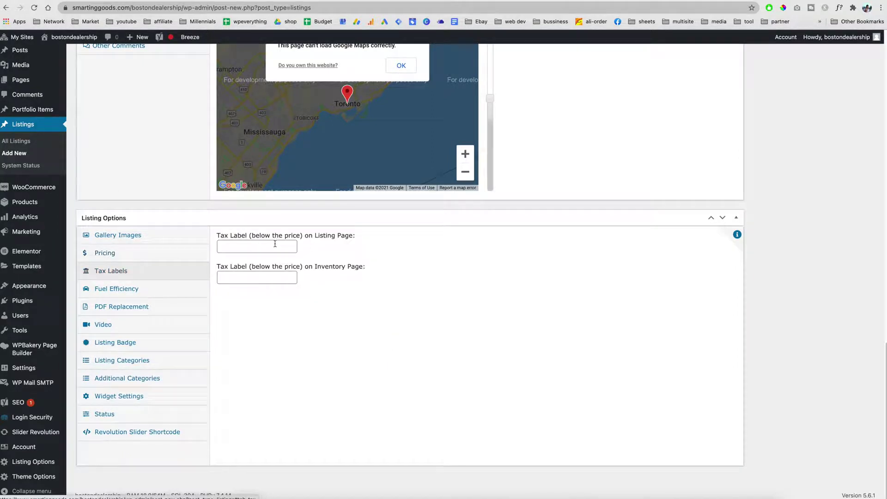
click(155, 291)
click(261, 255)
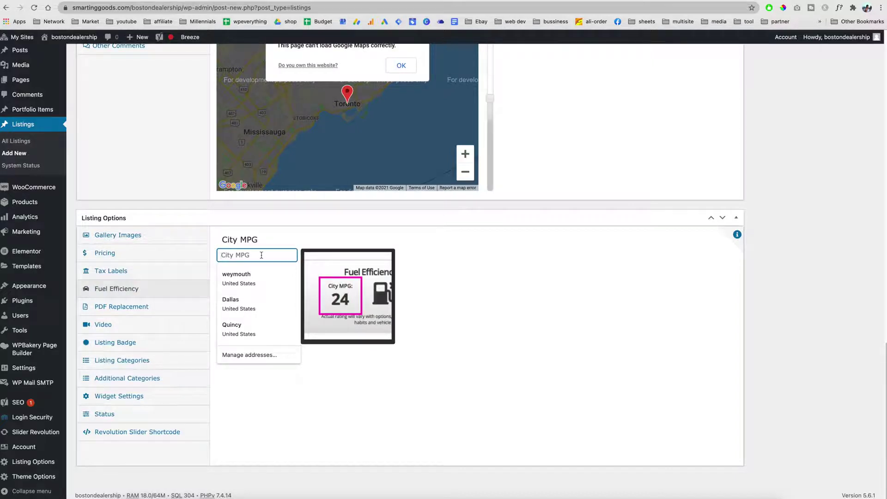
text(30)
click(245, 297)
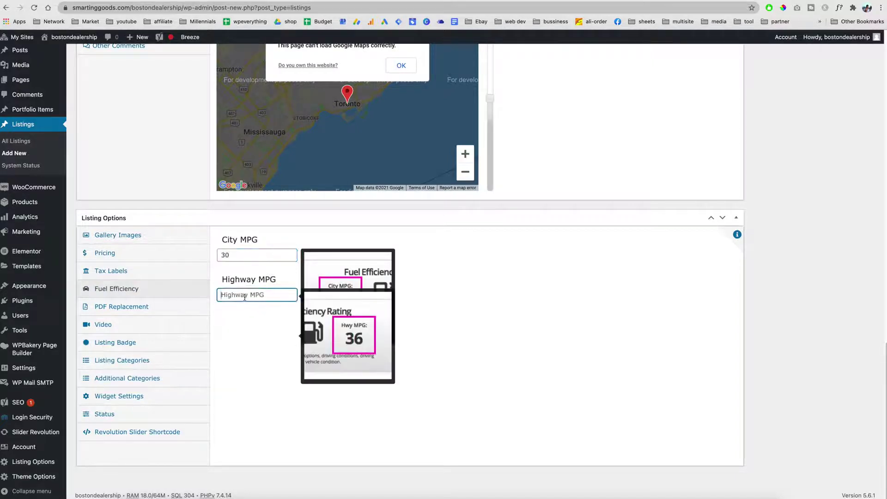
text(40)
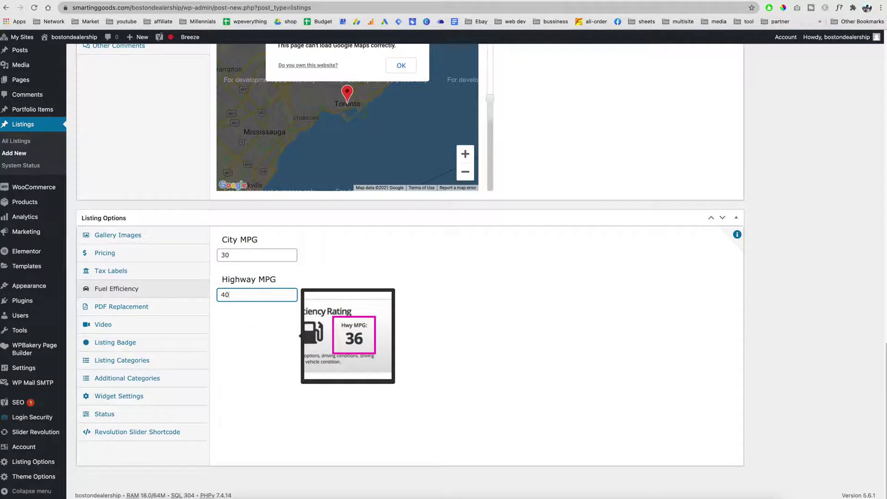
Look through the listing's PDF brochure, video link and listing badge options without adding anything
click(123, 314)
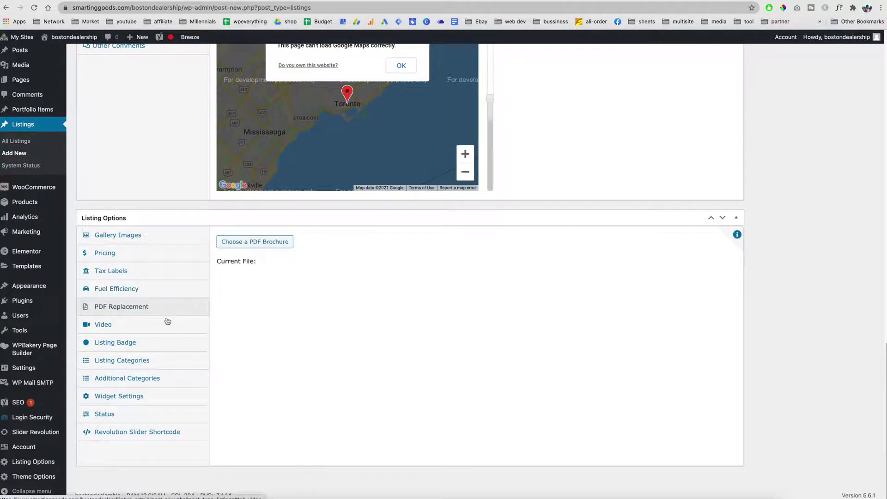
click(272, 243)
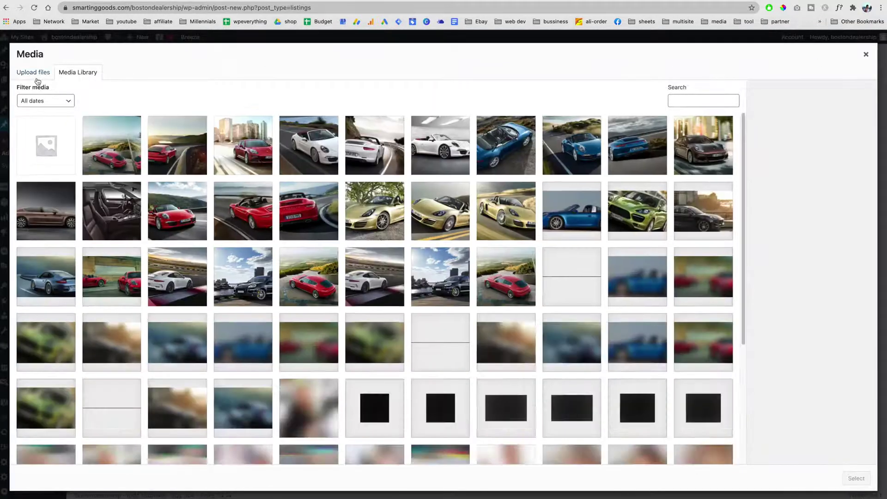
click(33, 73)
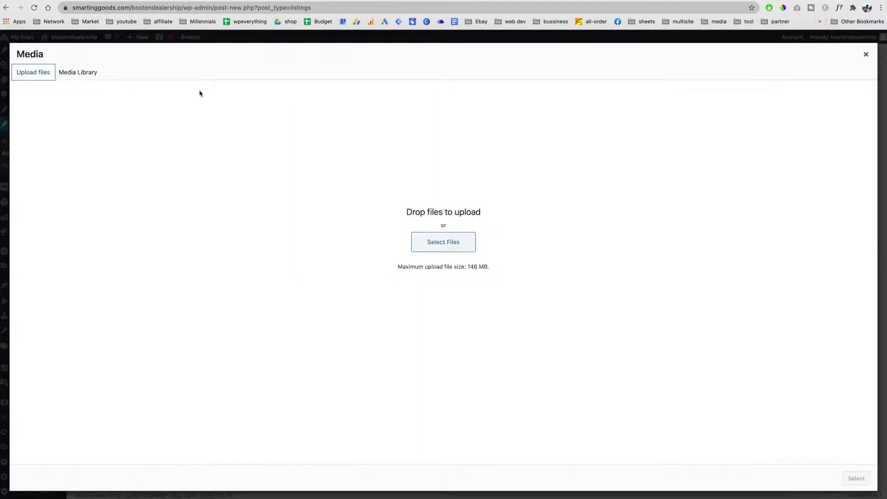
click(865, 55)
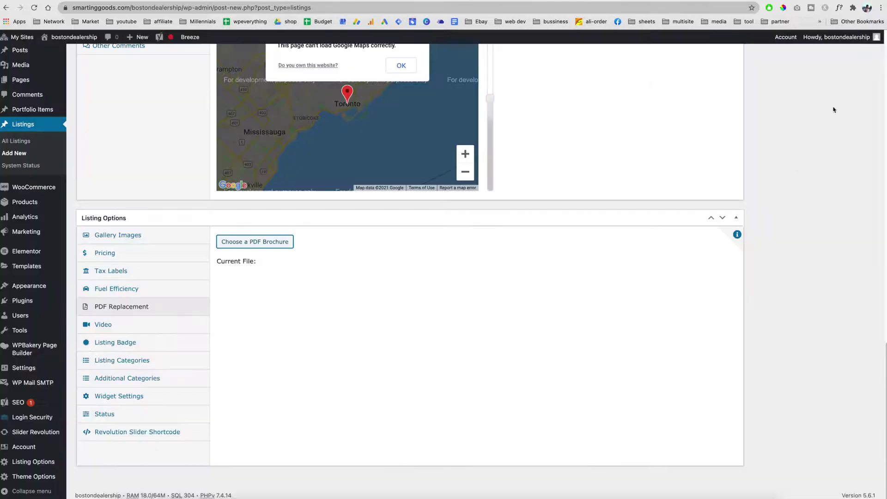
click(125, 328)
click(365, 236)
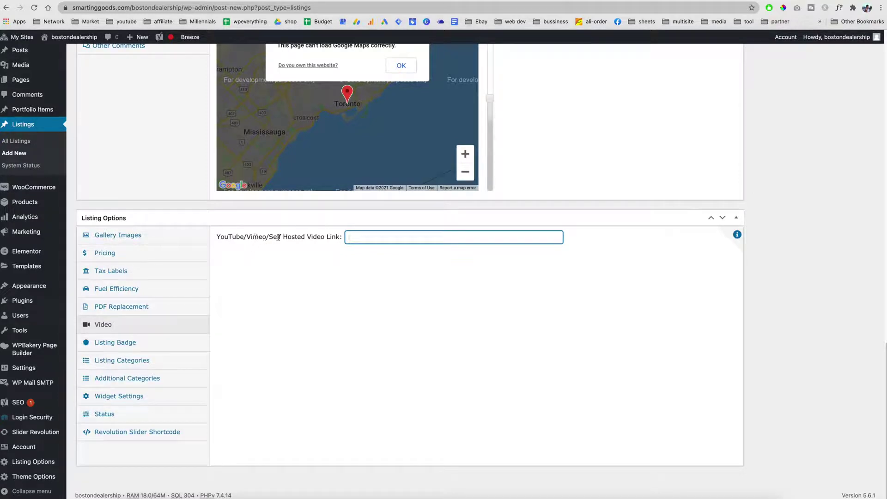
click(421, 328)
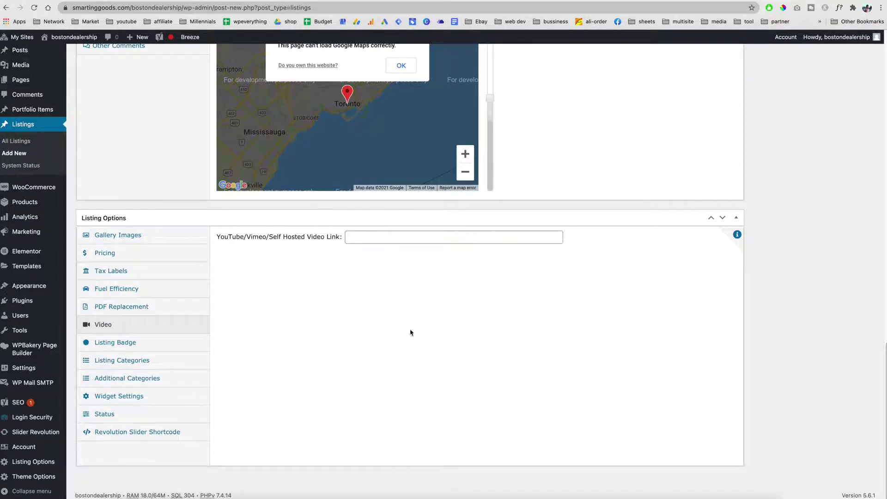
click(167, 343)
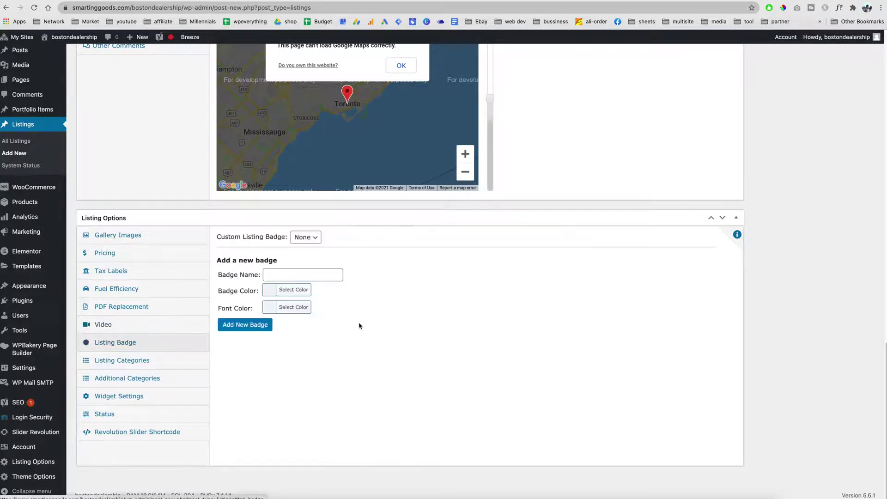
Set the listing categories to year 2009, make Porsche and model Boxster
click(123, 364)
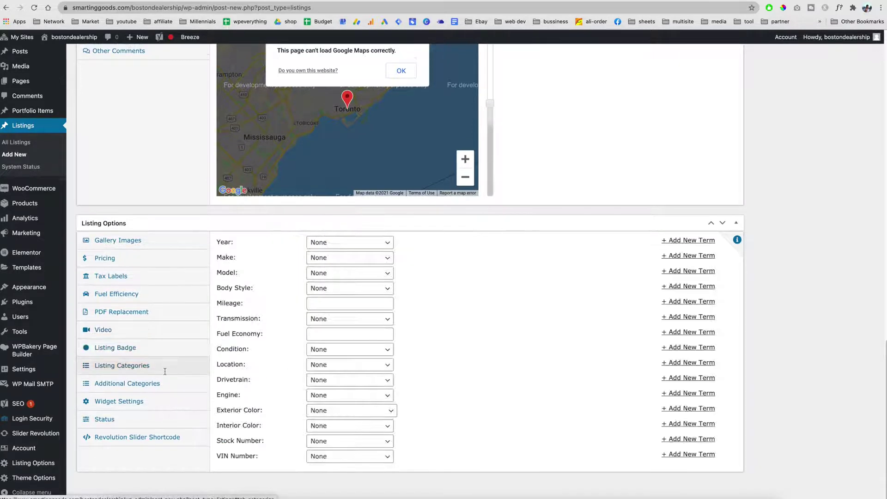
scroll(291, 334, down, 1)
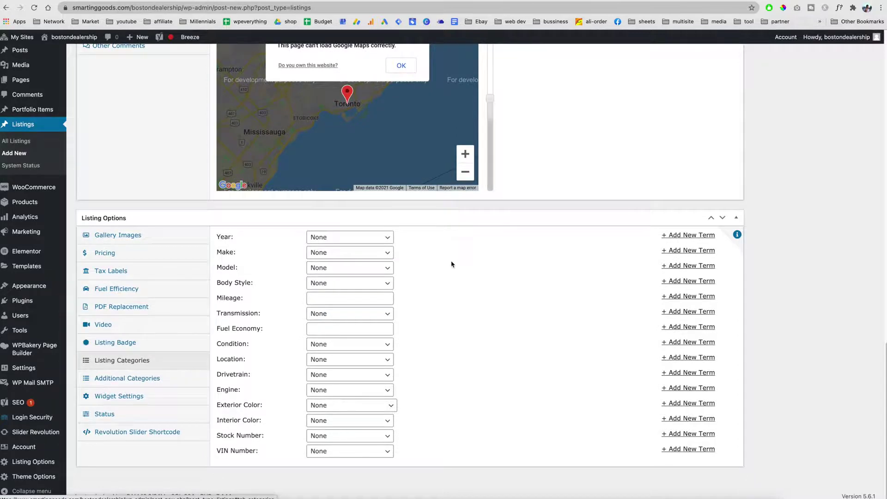
click(347, 238)
click(357, 247)
click(359, 256)
click(361, 267)
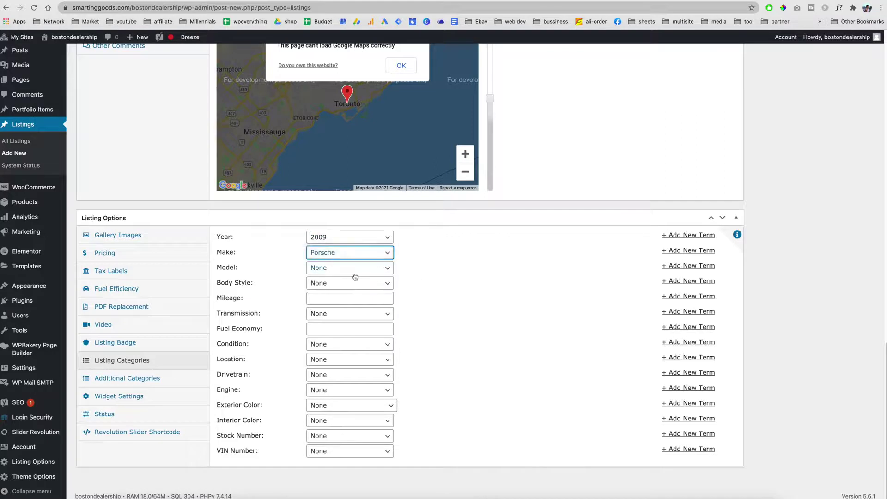
click(353, 270)
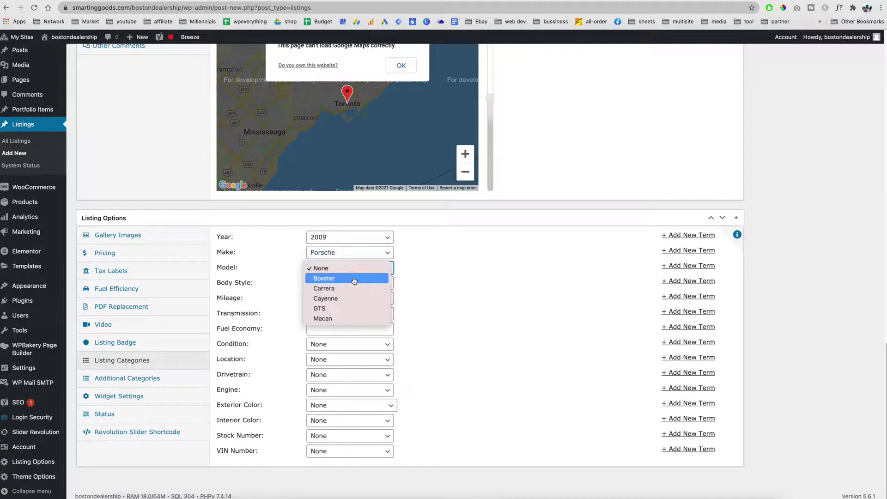
click(354, 279)
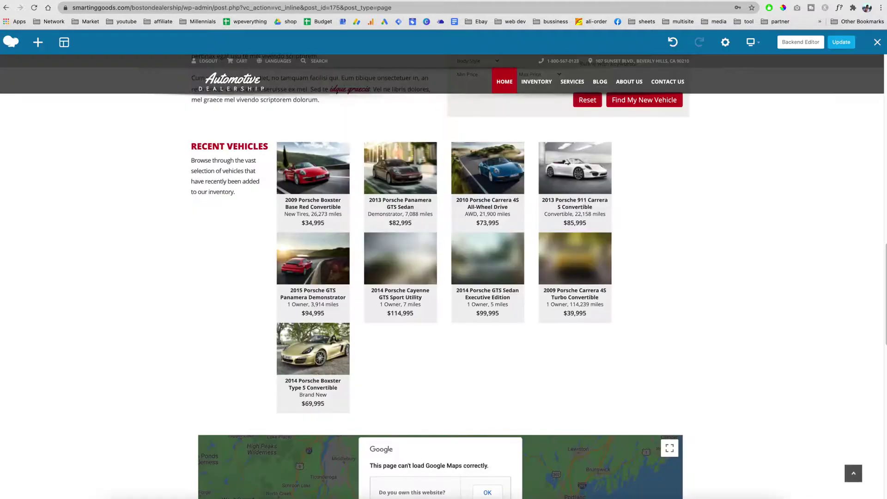
Review the homepage's recent vehicles and the listing's remaining option sections, trying the Sold status on and off
scroll(560, 176, up, 4)
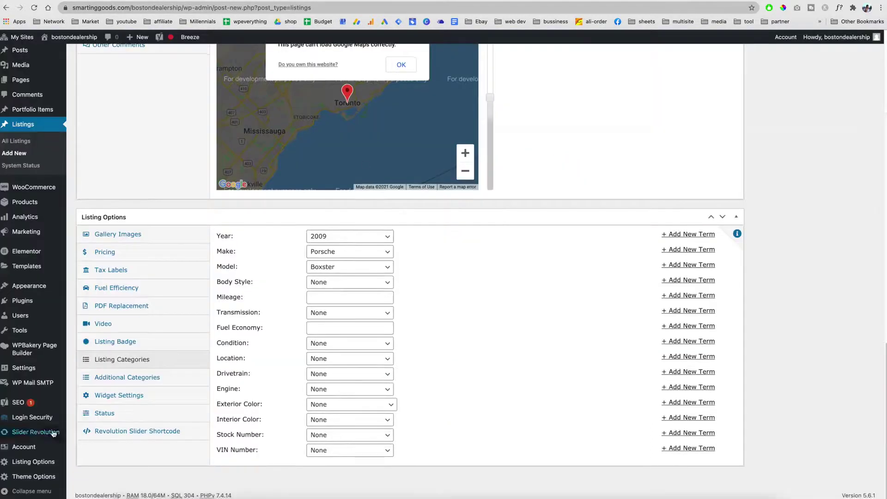
click(137, 379)
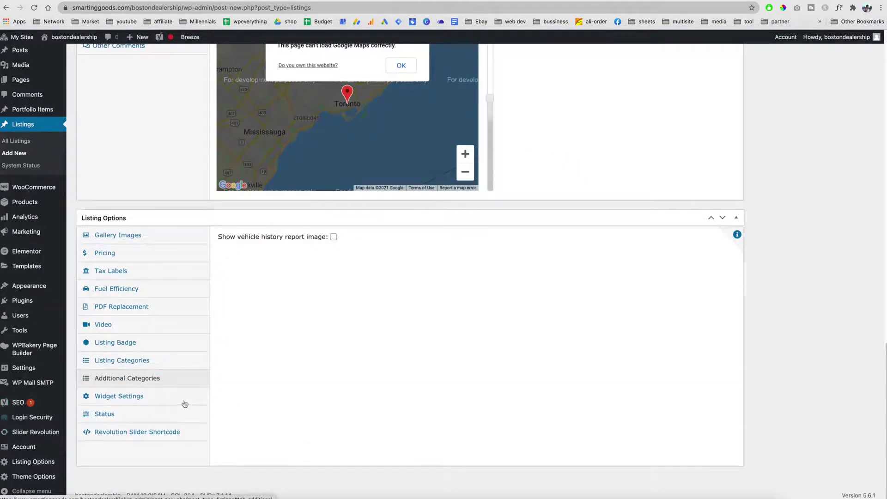
click(129, 402)
click(142, 412)
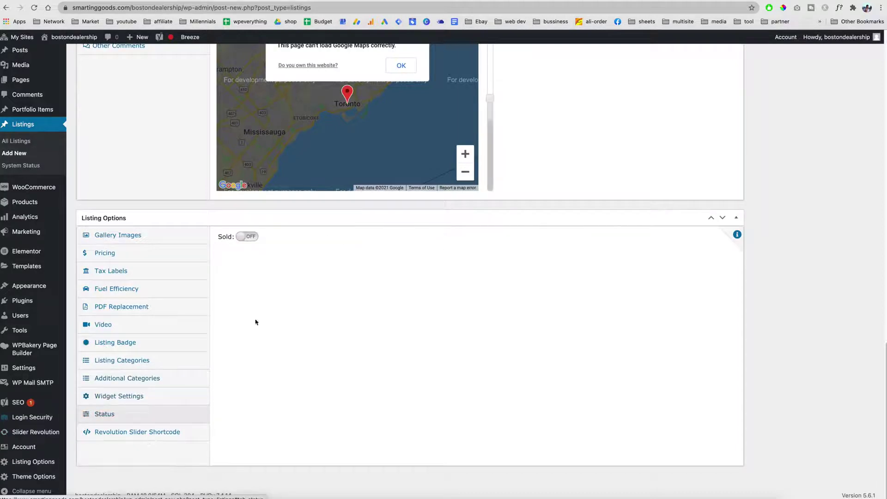
click(244, 237)
click(251, 237)
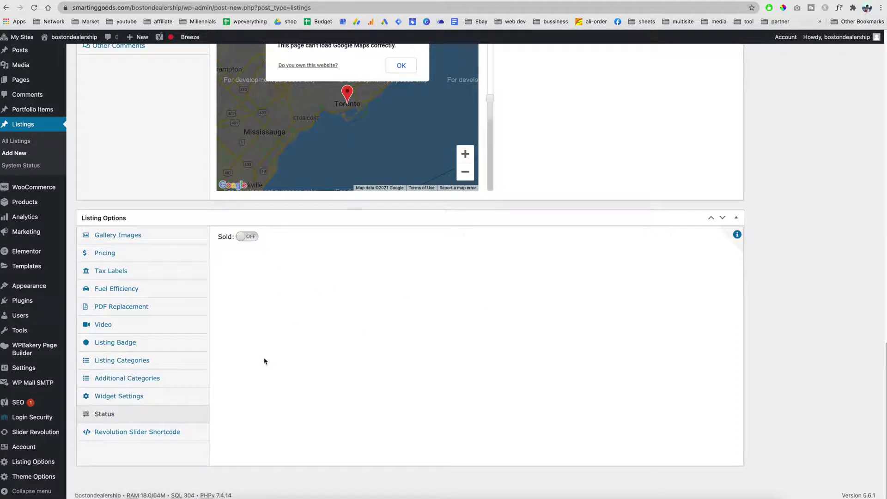
Publish the 2021 Honda Accord listing
scroll(552, 287, up, 6)
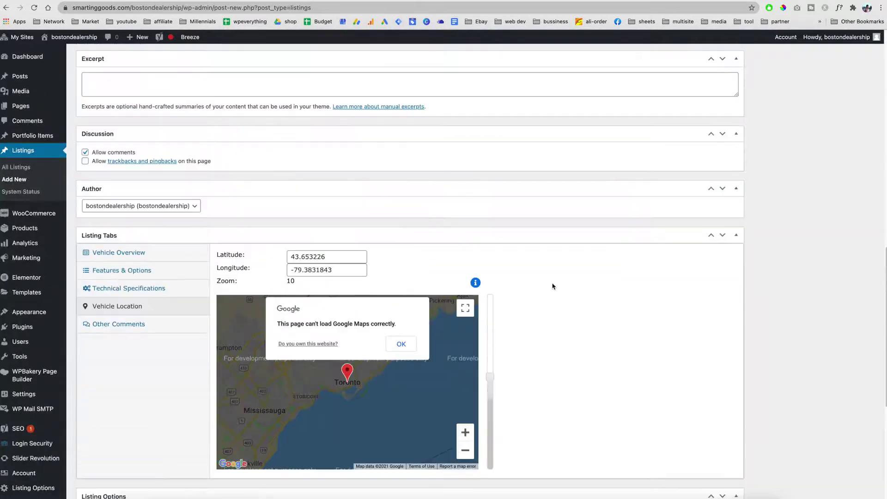
scroll(554, 284, up, 15)
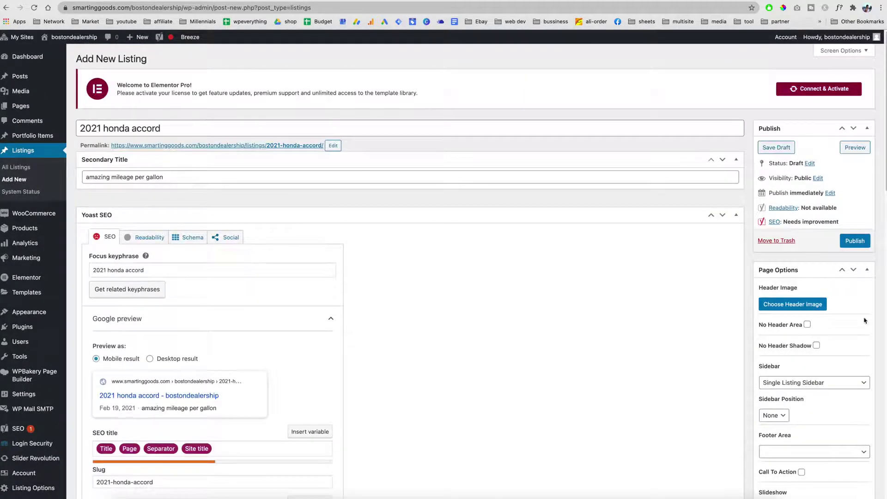
click(854, 241)
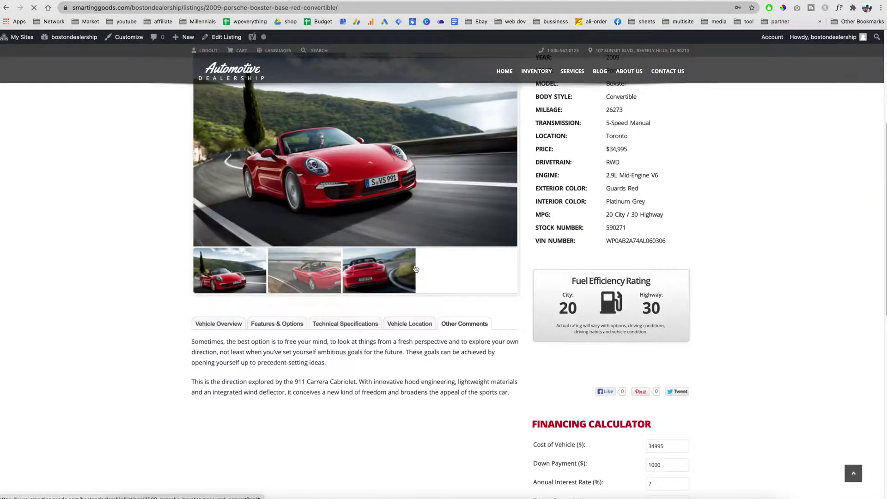
Find the 2021 Honda Accord among the homepage's recent vehicles and open its public listing page
scroll(413, 268, down, 9)
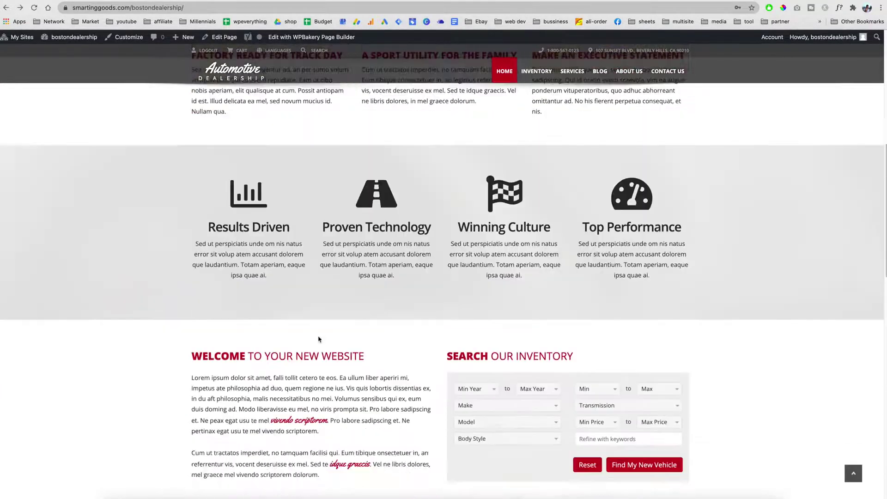
scroll(319, 340, down, 5)
drag(186, 278, 234, 278)
click(212, 344)
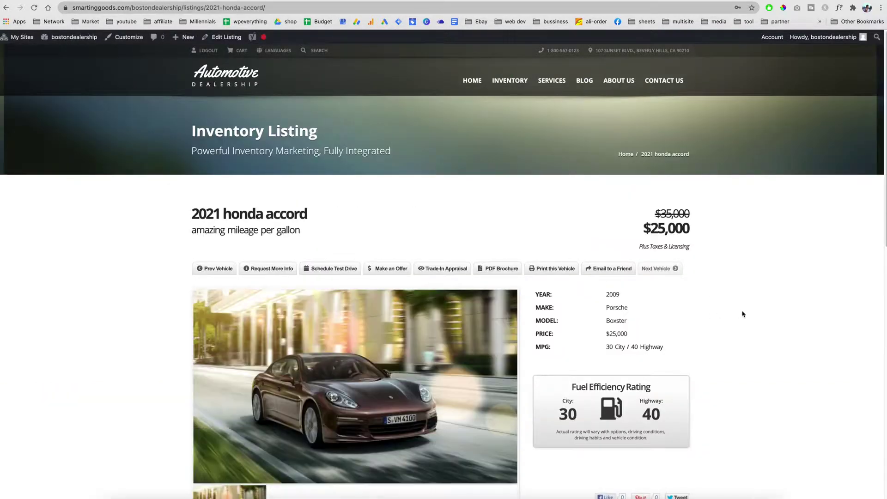
Review the published listing's original and sale prices, photo, vehicle details and fuel efficiency rating
scroll(742, 312, down, 2)
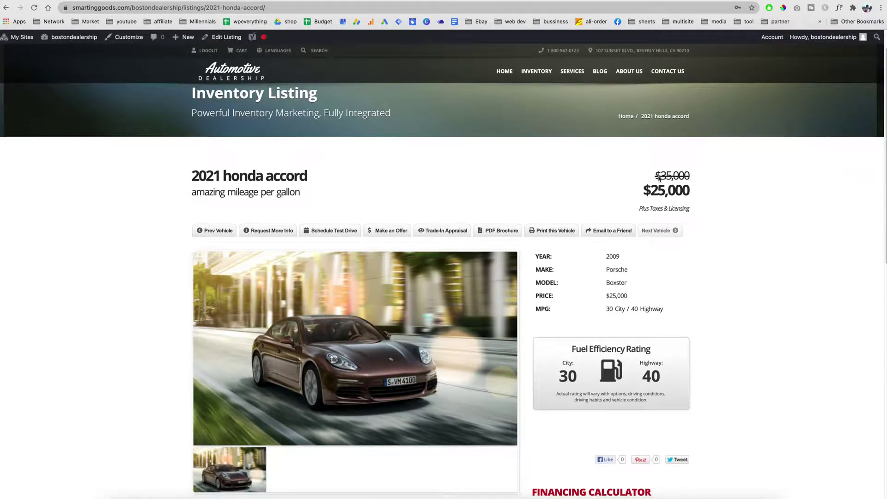
drag(697, 195, 651, 196)
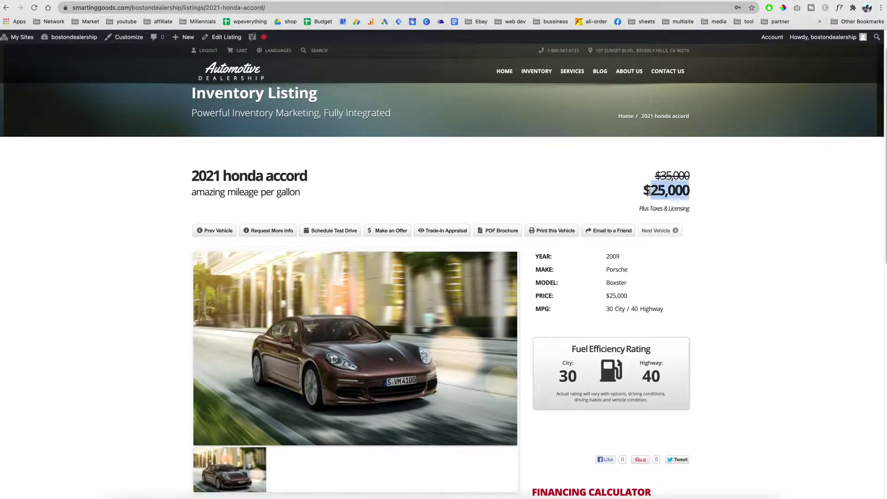
scroll(757, 288, down, 2)
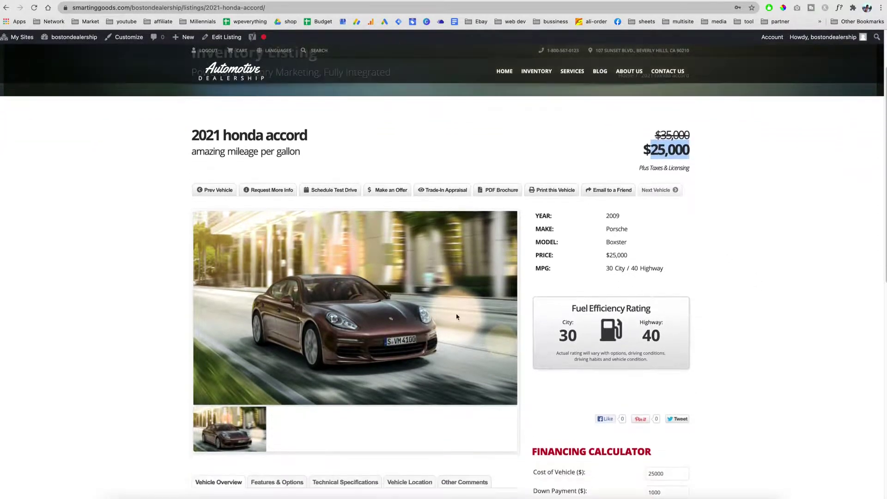
scroll(384, 337, down, 1)
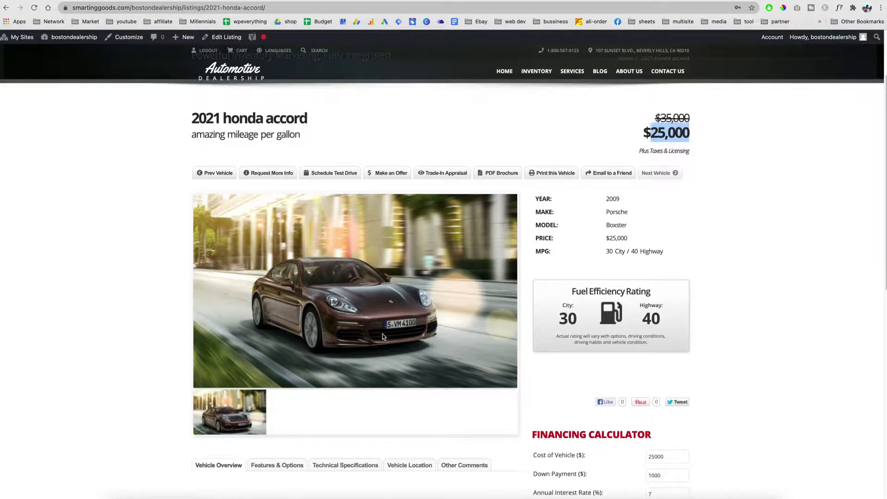
drag(539, 198, 672, 252)
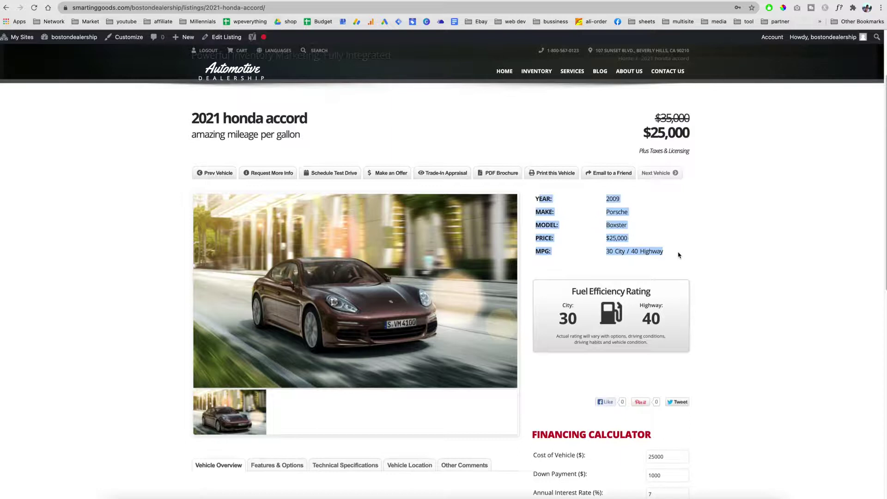
scroll(739, 275, down, 1)
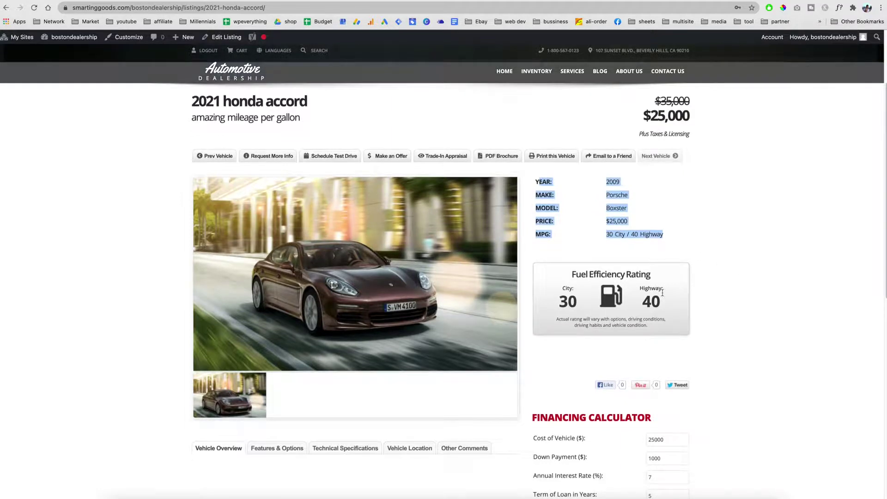
scroll(612, 288, down, 2)
drag(568, 234, 699, 252)
click(718, 284)
scroll(719, 286, down, 2)
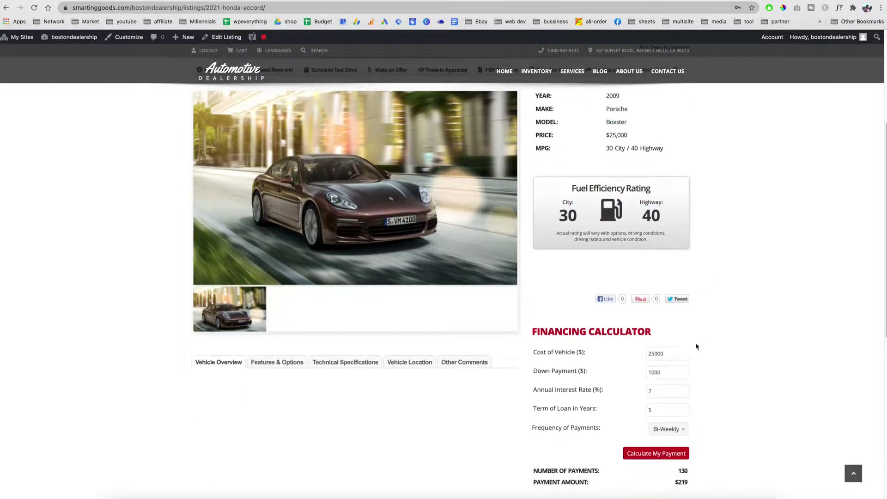
Examine the listing's financing calculator and the recent vehicles section beneath it
click(681, 354)
scroll(753, 346, down, 3)
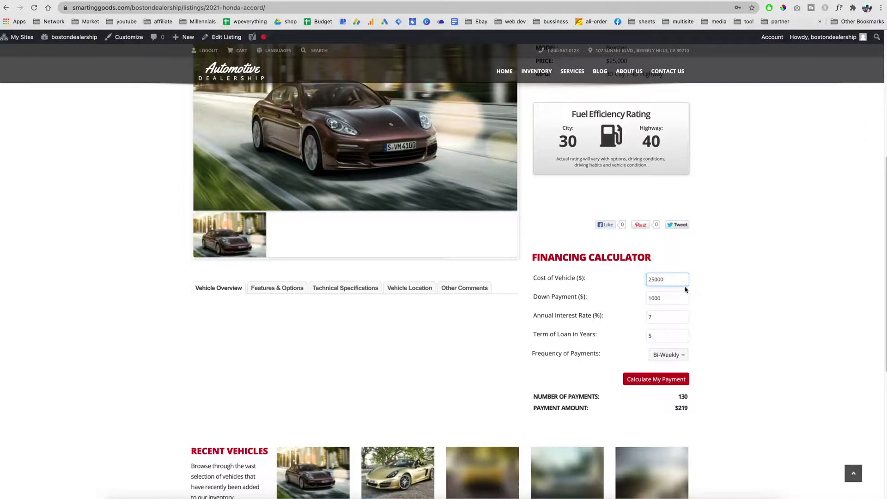
scroll(672, 294, down, 5)
scroll(672, 297, down, 1)
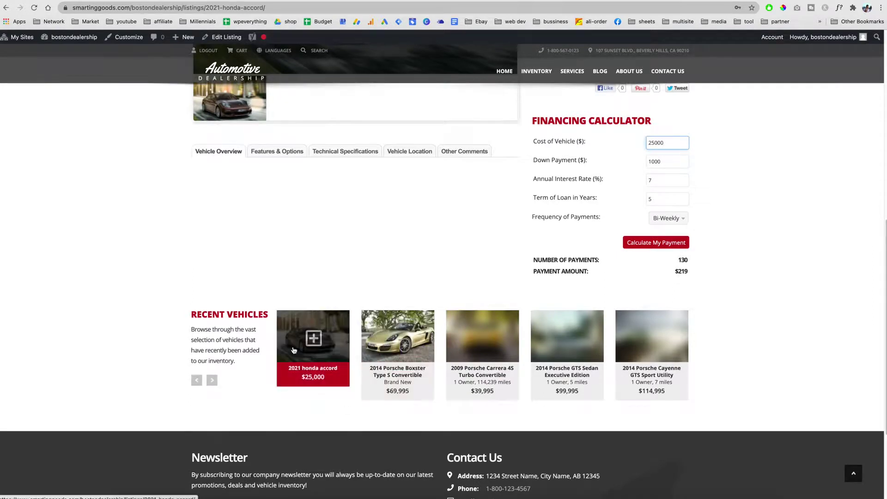
scroll(293, 350, down, 3)
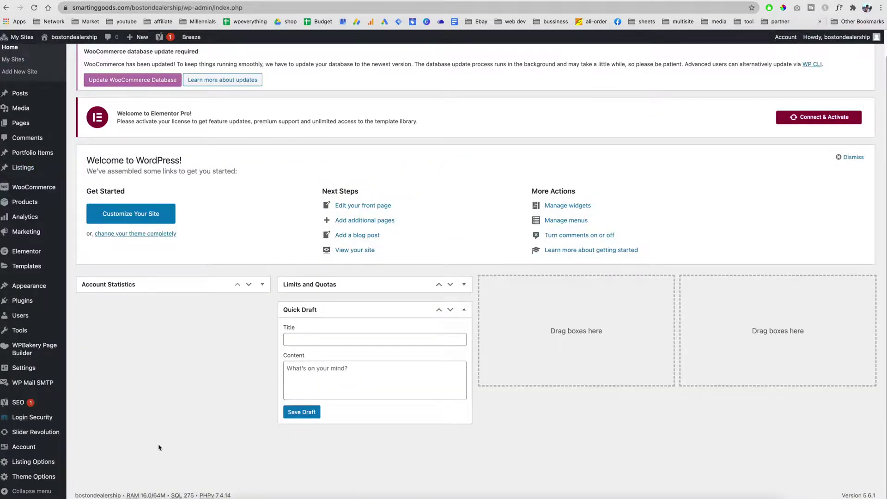
Open the dashboard's Theme Options and look through the General Settings without changing anything
mouse_move(31, 480)
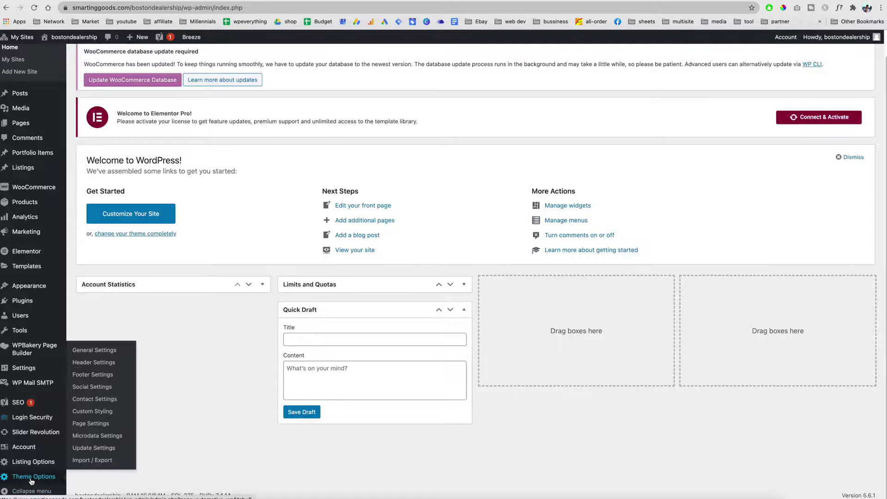
mouse_move(28, 463)
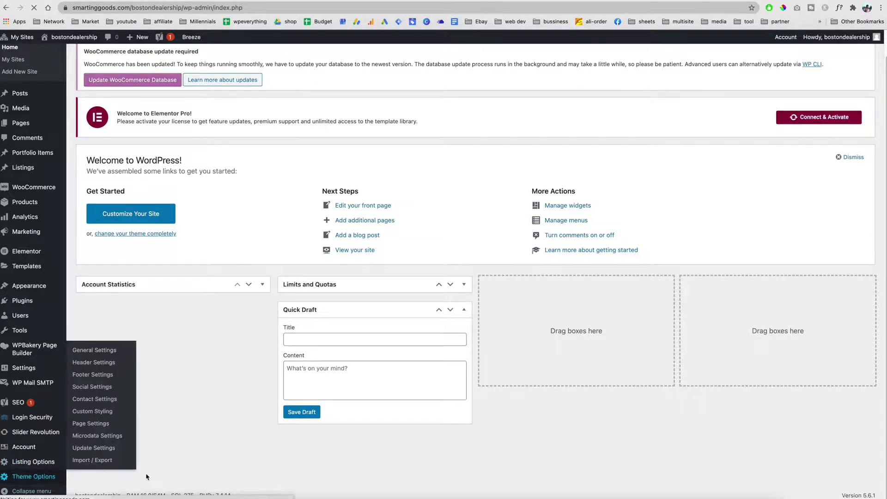
click(32, 481)
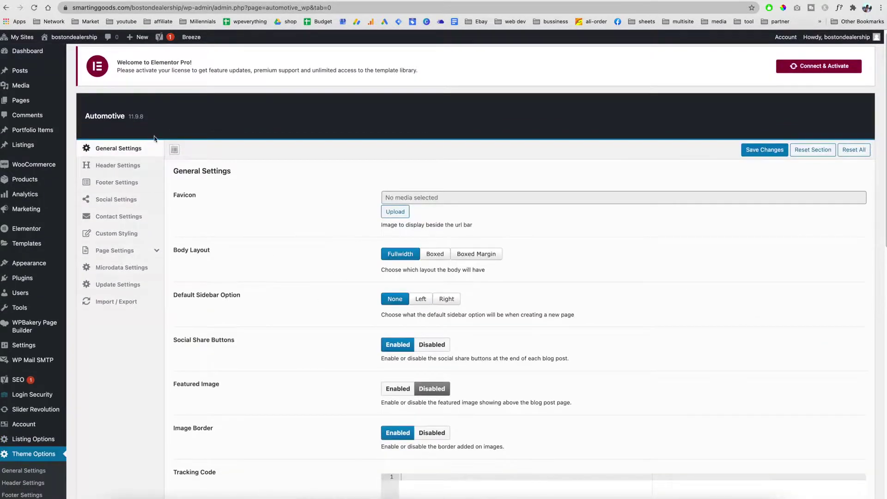
scroll(270, 280, down, 10)
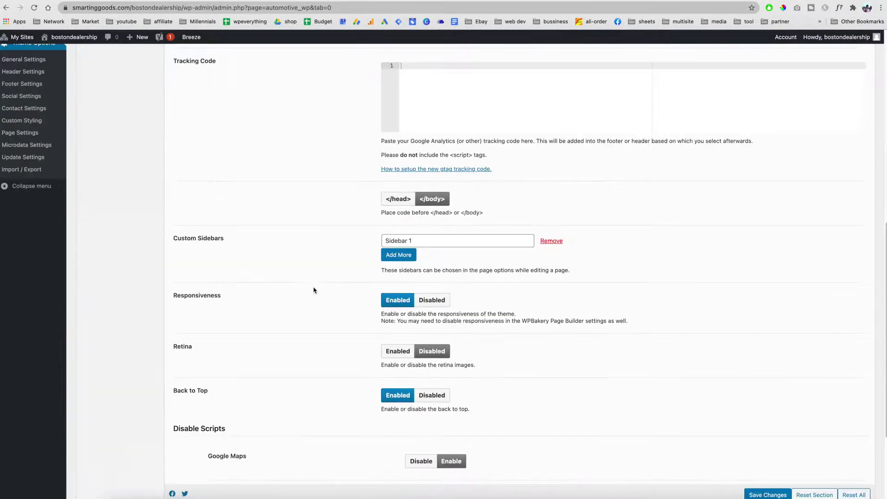
scroll(313, 290, down, 4)
scroll(313, 290, up, 15)
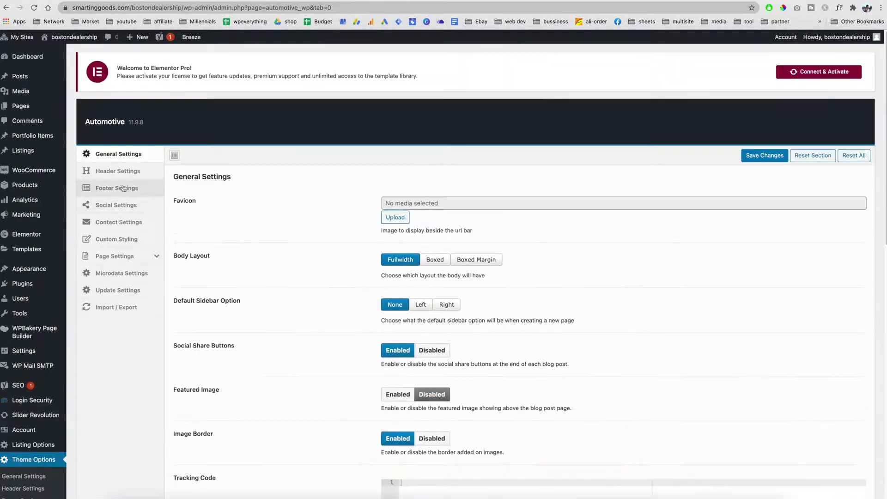
Set the main logo text in the Header Settings to Boston
click(121, 171)
scroll(317, 323, down, 3)
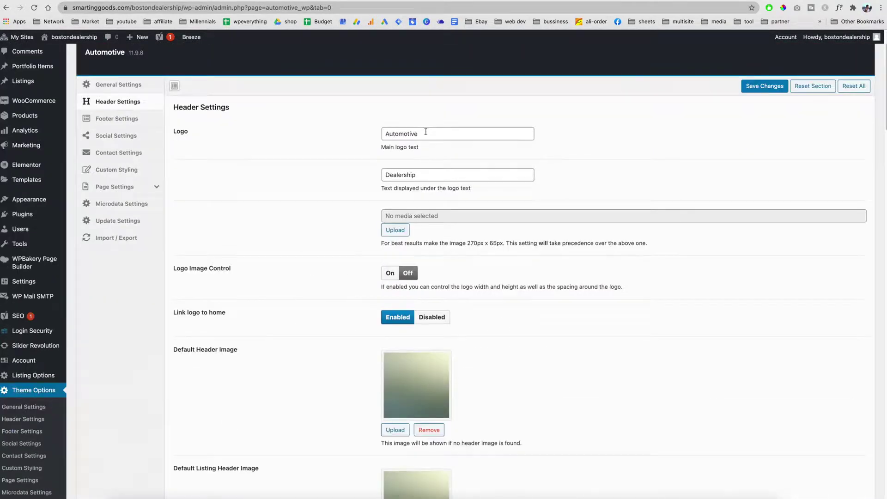
click(406, 134)
key(super+a)
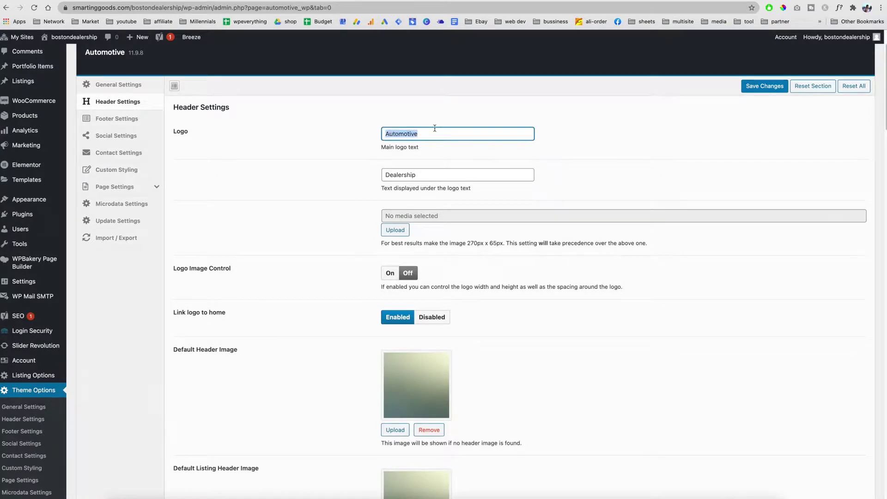
text(bBoston)
Look through the remaining Header Settings, including the toolbar phone and address options
scroll(268, 290, down, 5)
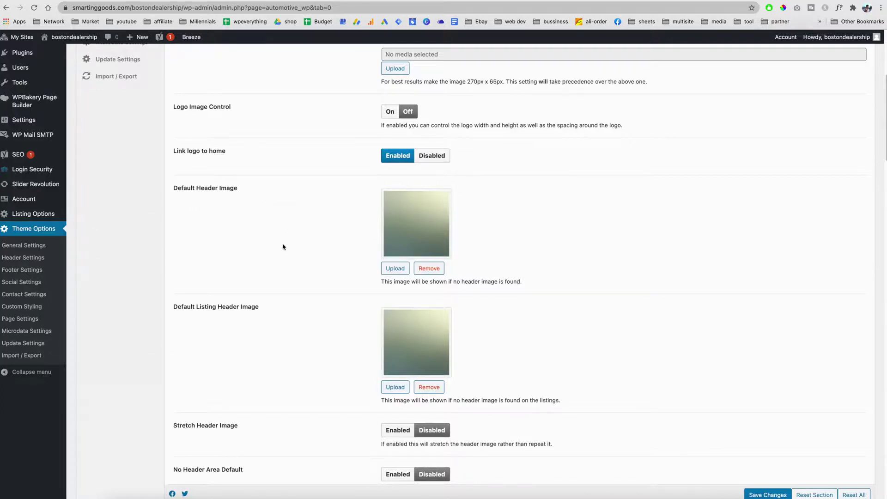
scroll(283, 247, down, 15)
double_click(434, 213)
scroll(493, 307, down, 1)
click(491, 362)
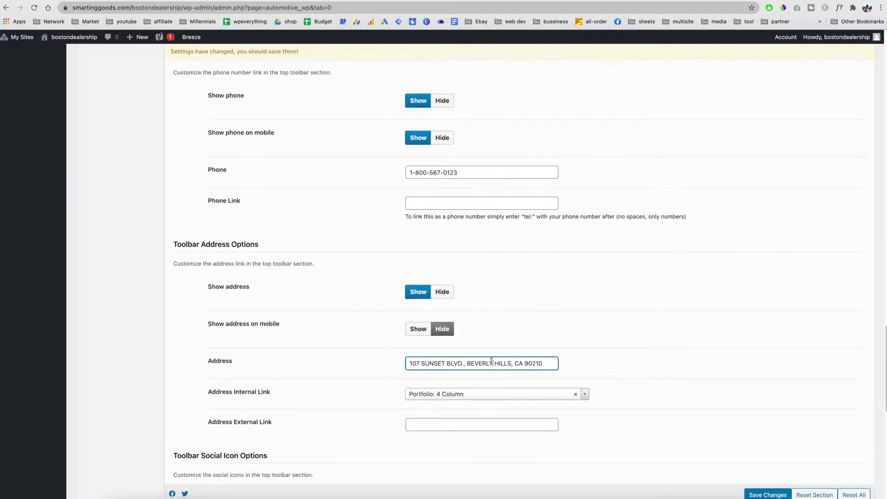
scroll(527, 279, down, 1)
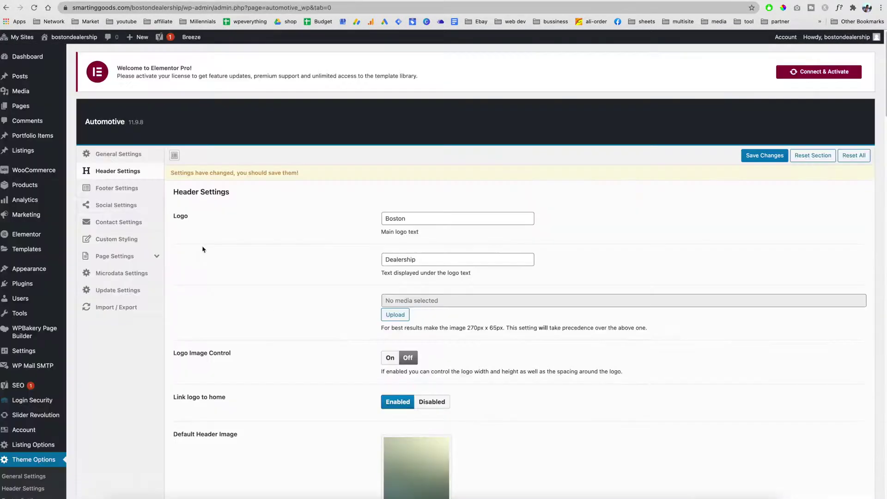
Review the Social Settings' footer icons and social network URL fields
click(122, 204)
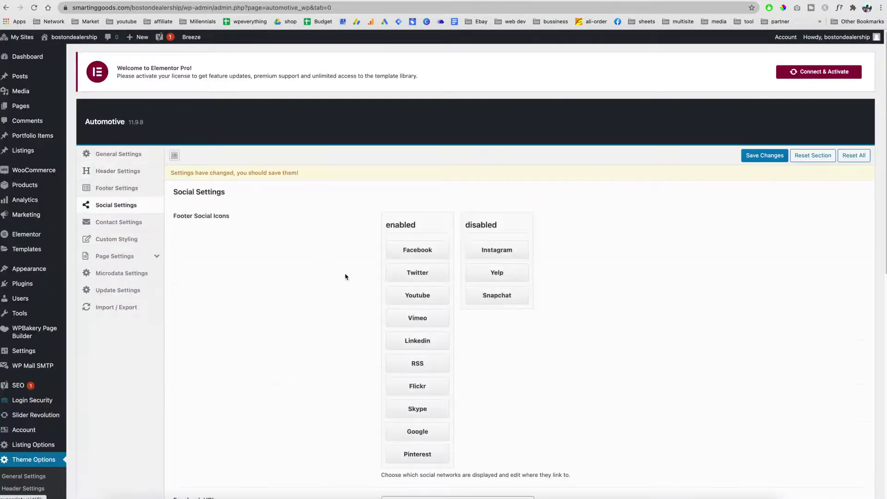
scroll(312, 286, down, 5)
double_click(415, 281)
scroll(321, 312, down, 3)
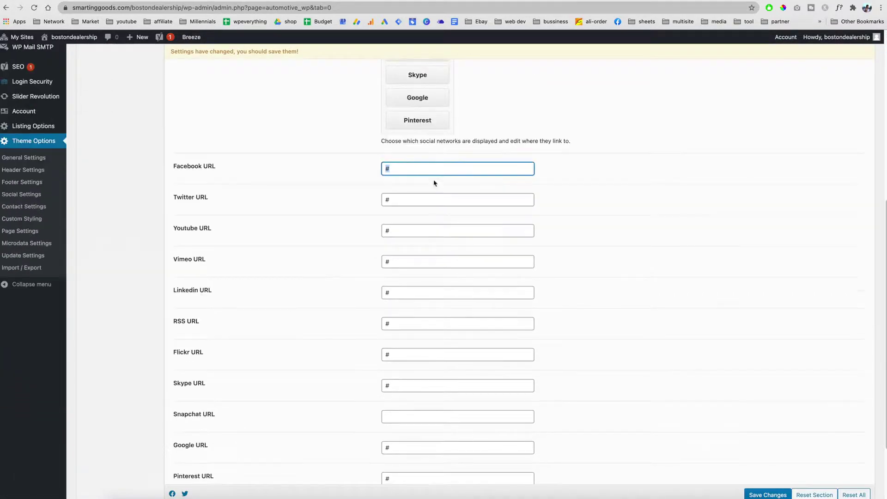
scroll(440, 258, down, 3)
Look through the Contact, Custom Styling, Page and Microdata settings of the theme
click(28, 116)
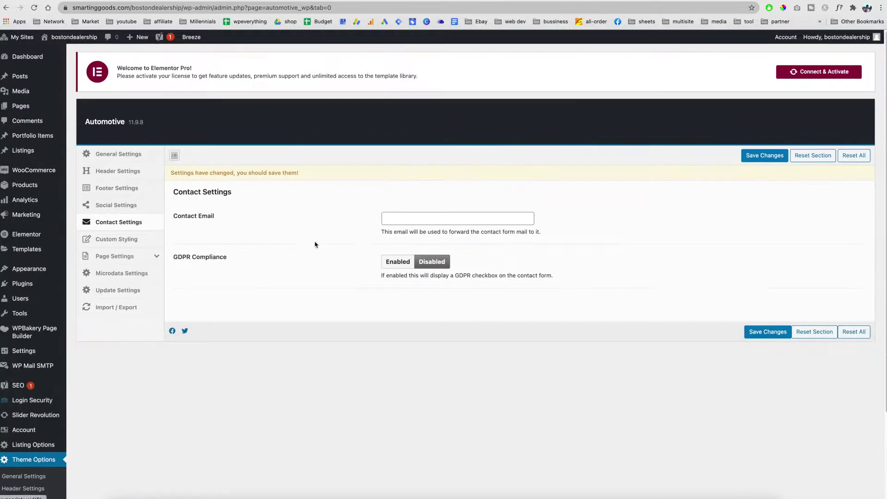
click(437, 219)
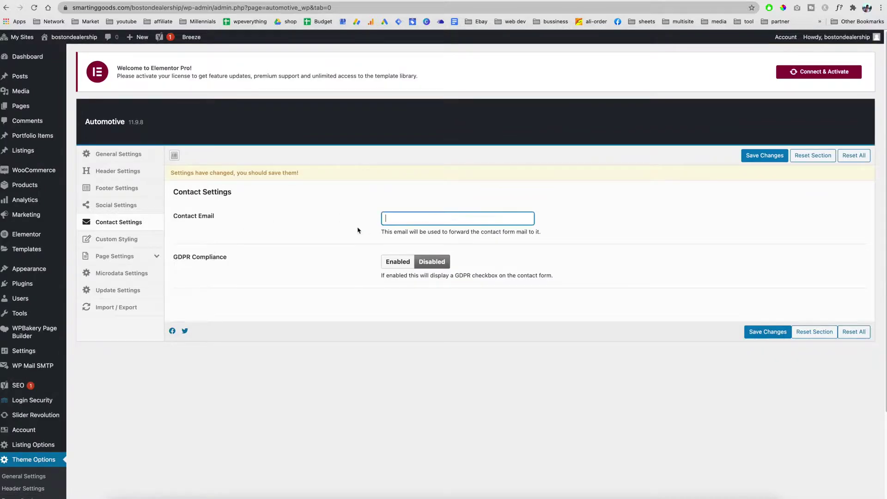
click(115, 239)
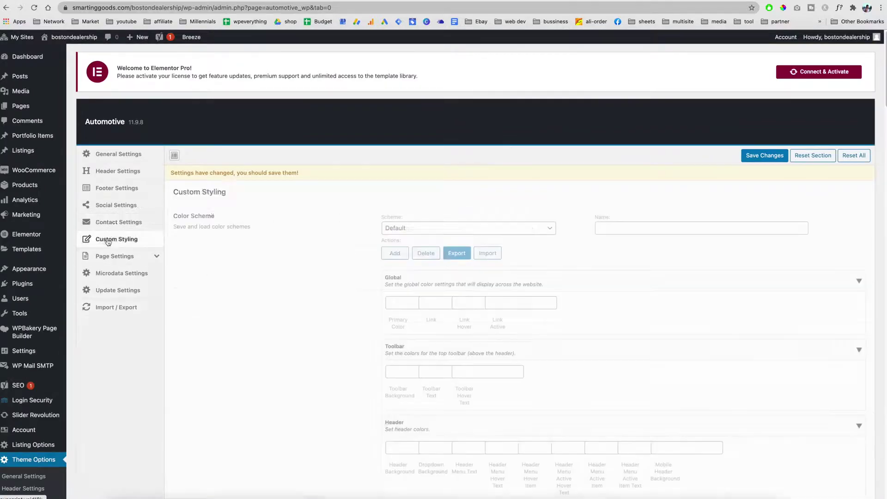
scroll(286, 286, down, 1)
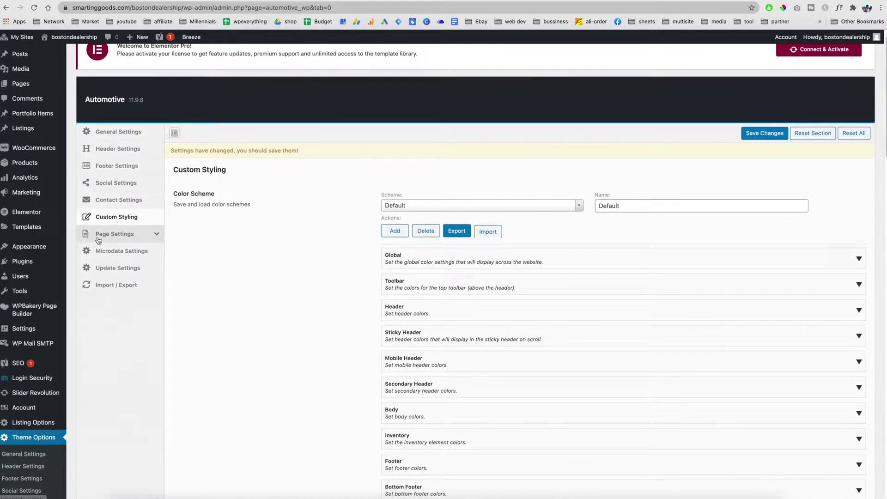
click(100, 237)
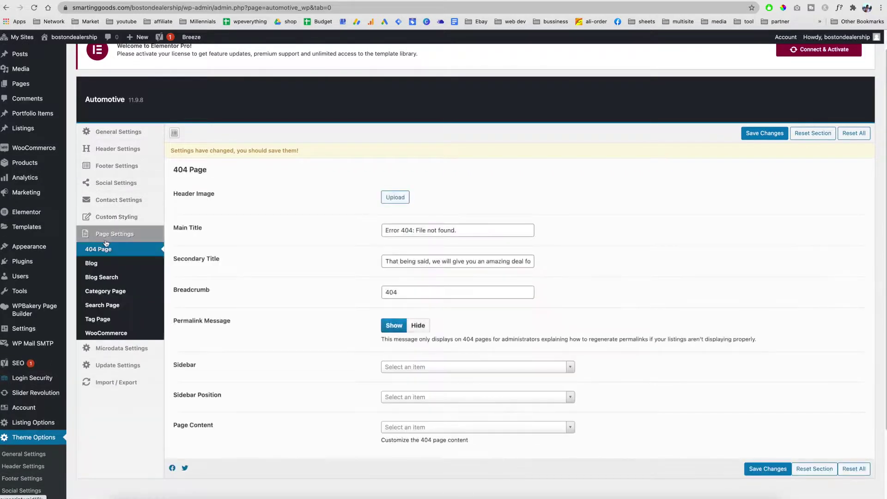
click(105, 352)
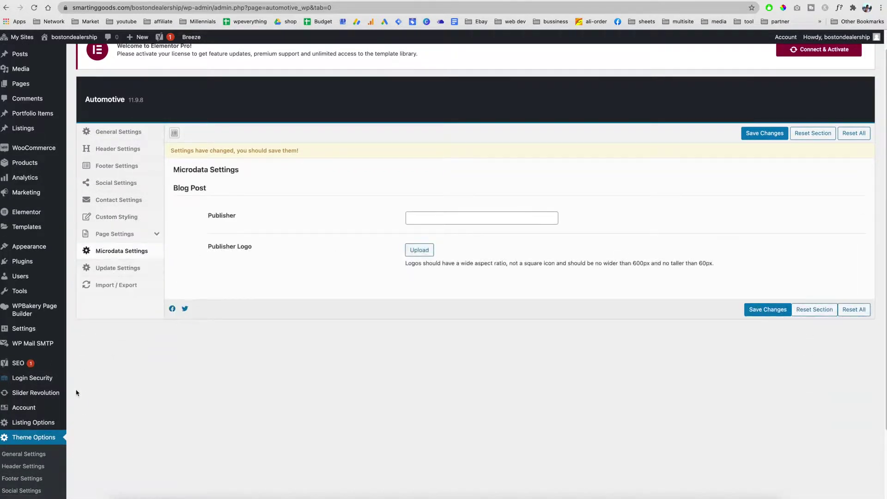
Open the Listing Options' Currency Settings and check the currency symbol
mouse_move(25, 424)
click(25, 424)
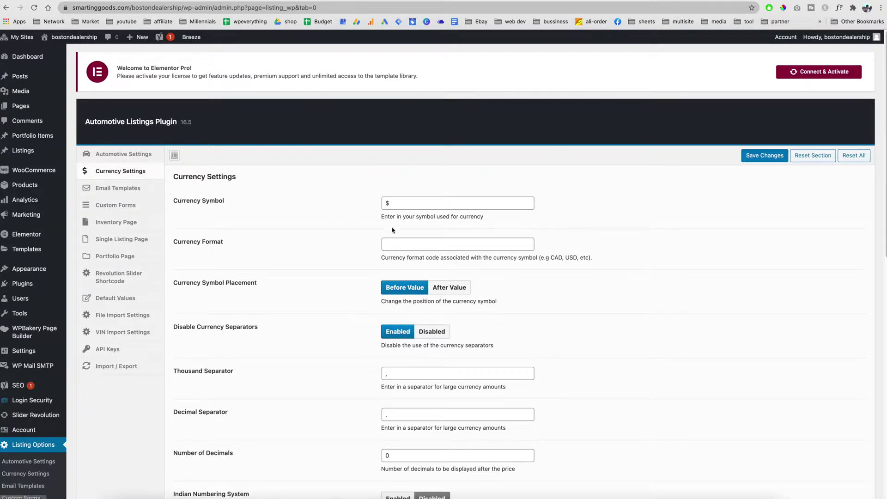
click(392, 202)
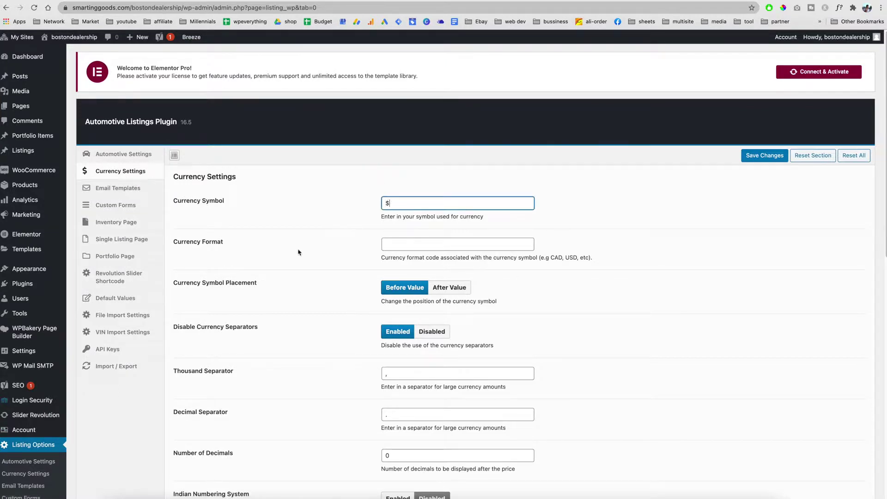
Examine the Currency Settings, including the currency format field and its example codes, symbol placement and separators
scroll(301, 253, down, 3)
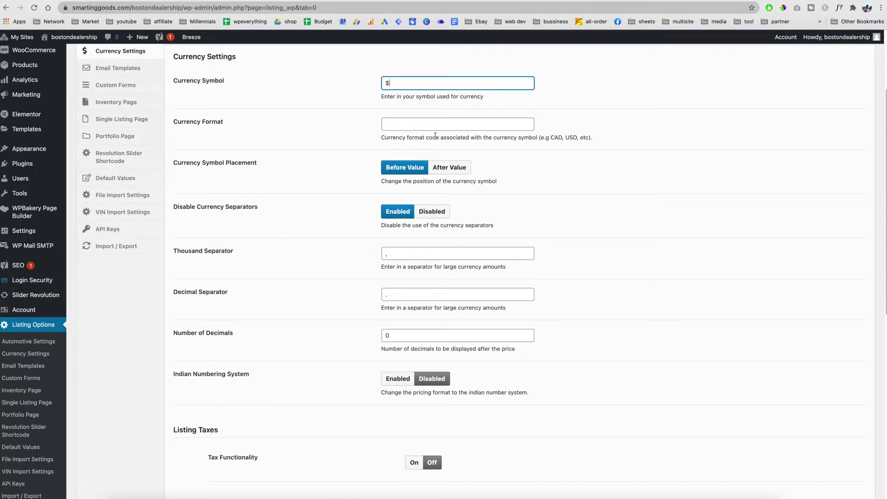
click(418, 128)
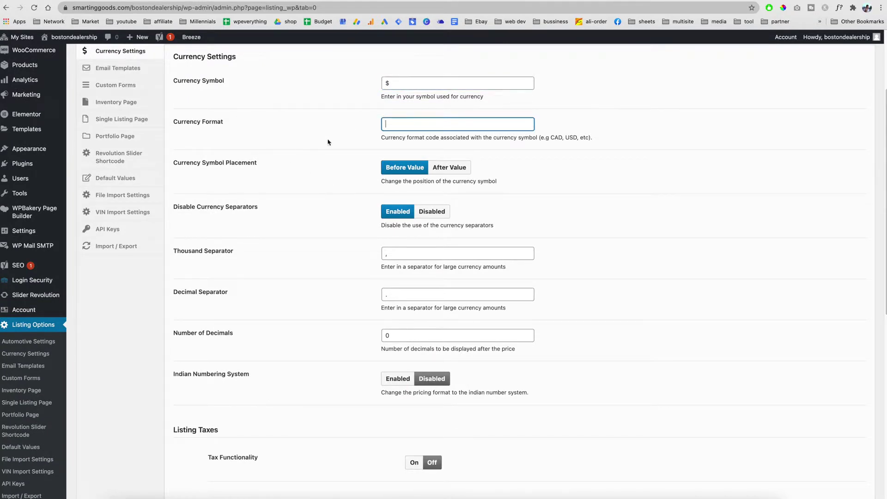
scroll(328, 142, down, 1)
drag(551, 120, 559, 122)
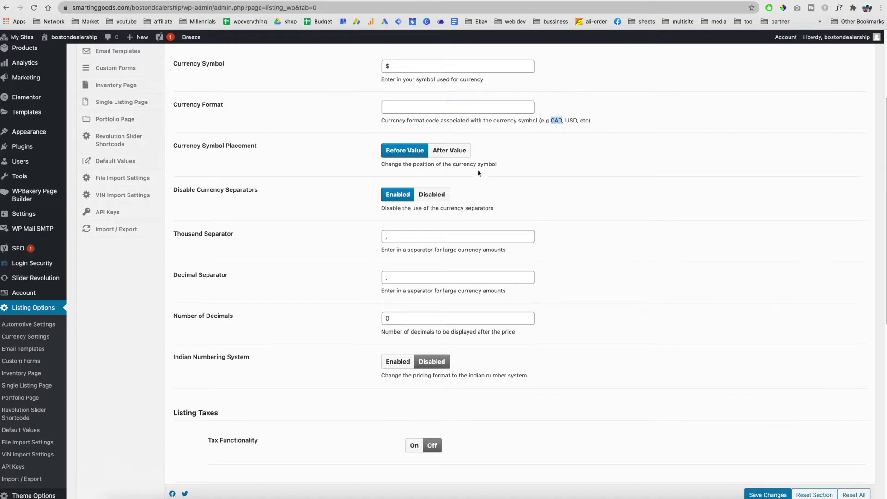
Look through the Email Templates, Custom Forms and Inventory Page sections of the Listing Options
scroll(323, 157, up, 5)
click(139, 141)
click(138, 157)
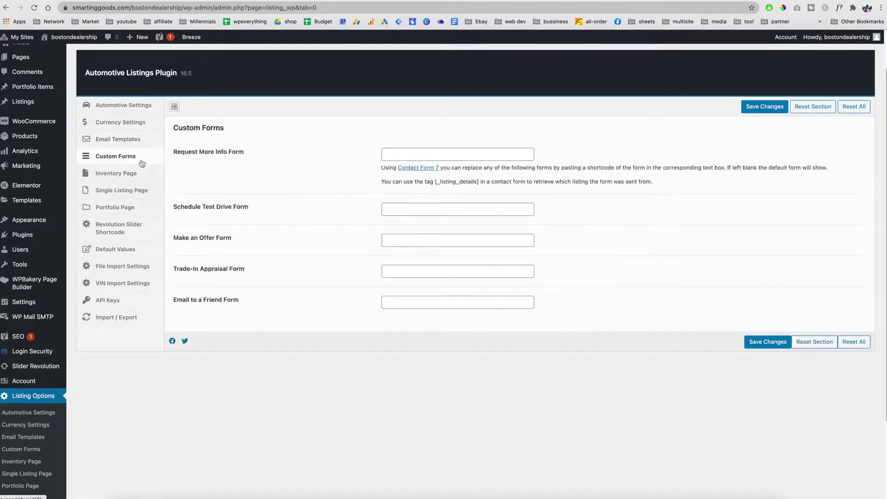
click(143, 176)
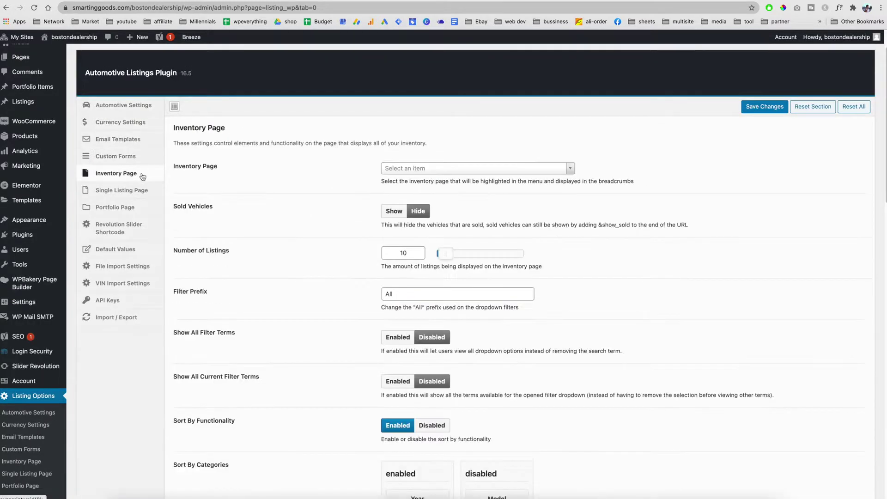
Open the Single Listing Page settings and review the listing slug, titles, WooCommerce integration and fuel efficiency options
click(138, 190)
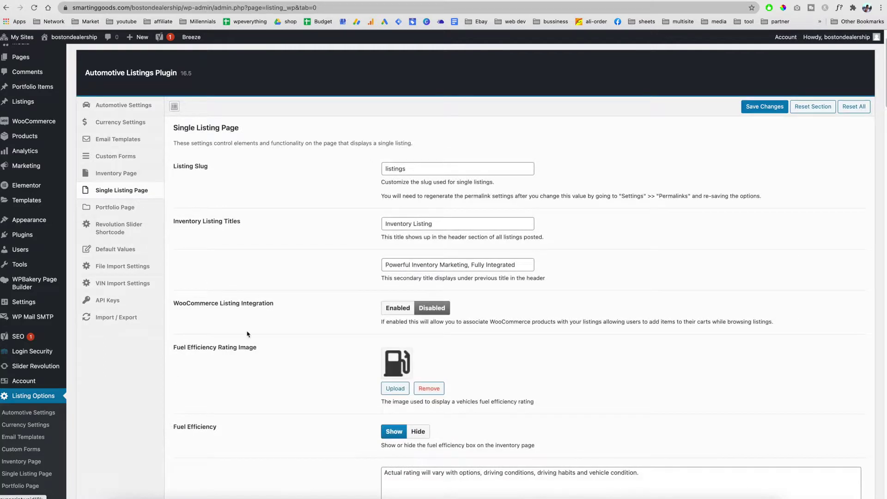
scroll(307, 237, down, 3)
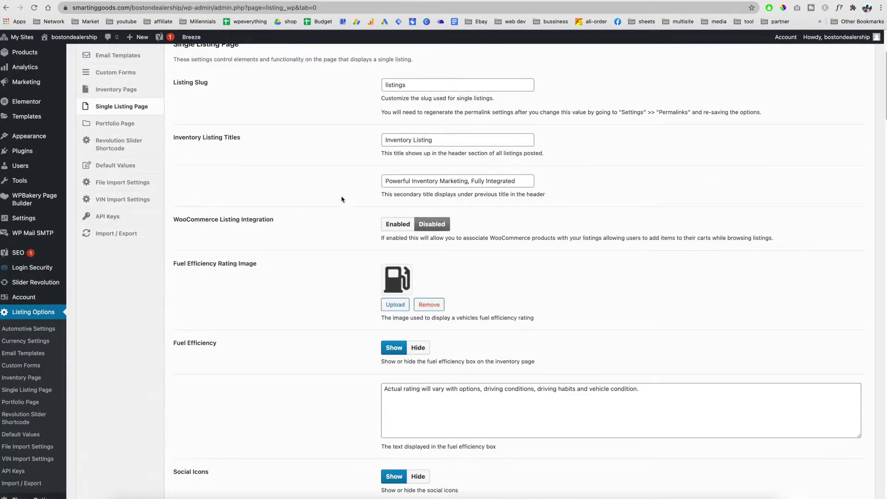
scroll(185, 311, up, 3)
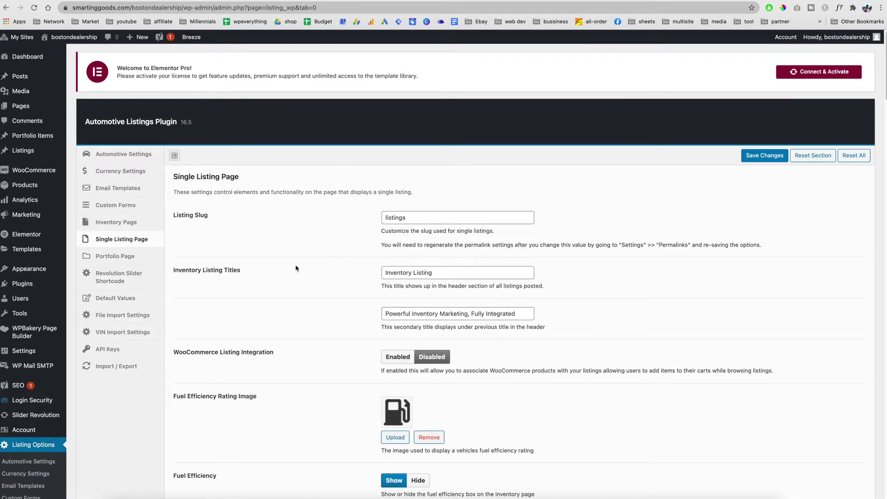
scroll(301, 274, down, 5)
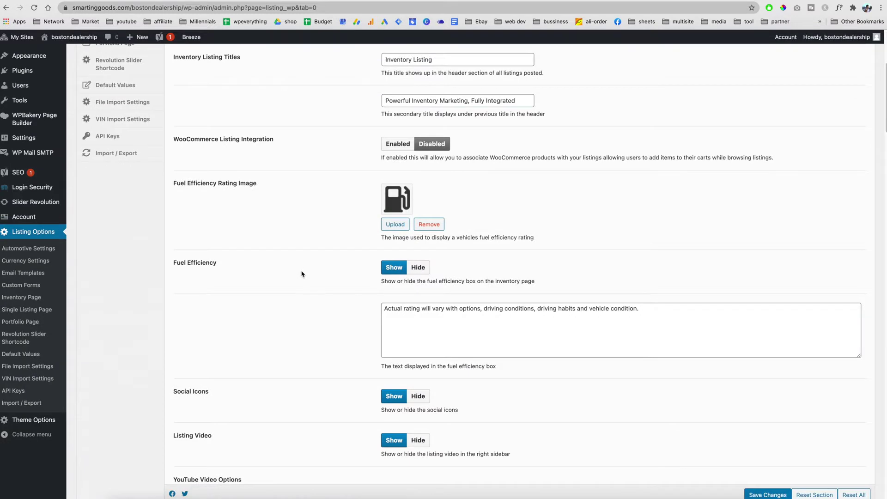
scroll(305, 276, up, 5)
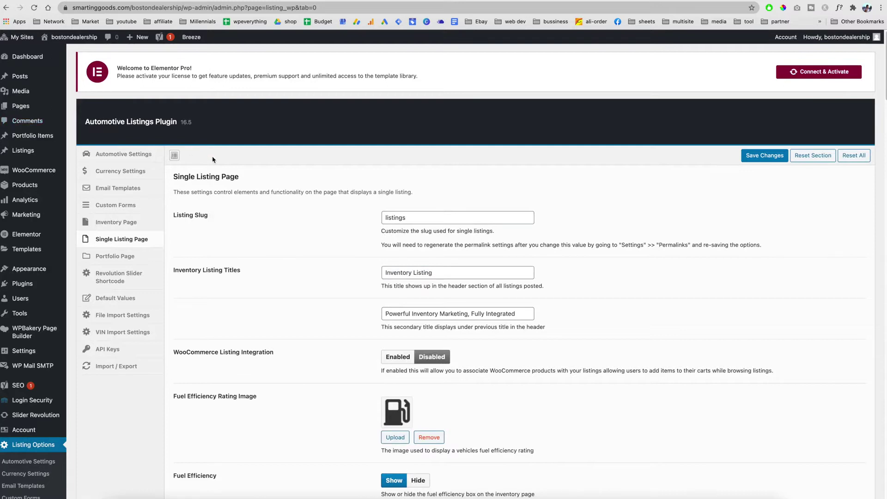
Return to the admin dashboard and open the live dealership site in a new browser tab
click(76, 56)
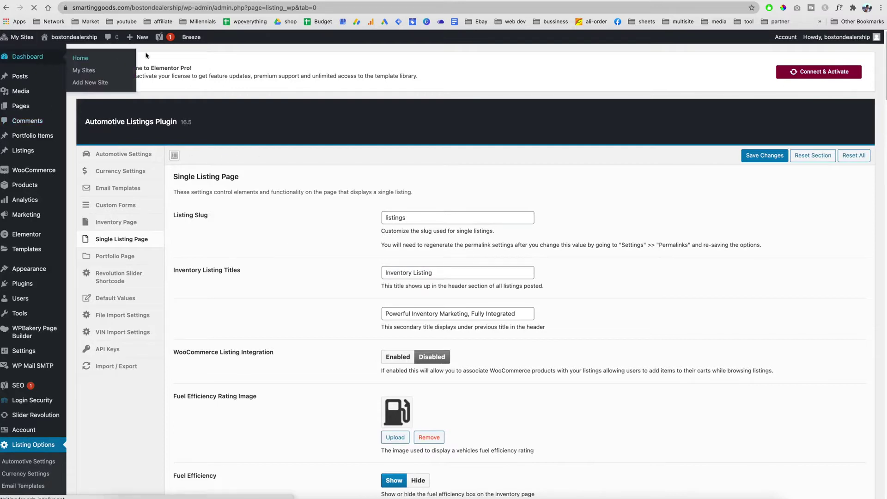
right_click(58, 56)
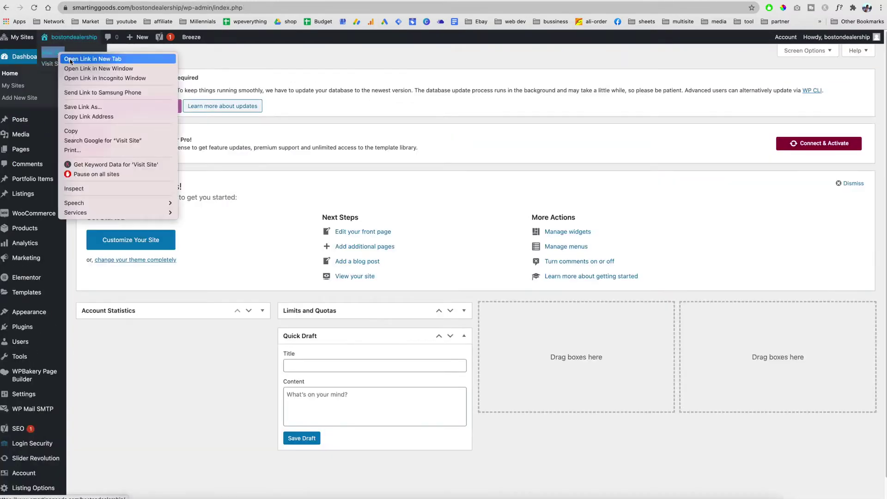
click(71, 59)
key(ctrl+Tab)
Look over the live dealership homepage from the hero slider down to the lower sections and back
scroll(738, 276, down, 4)
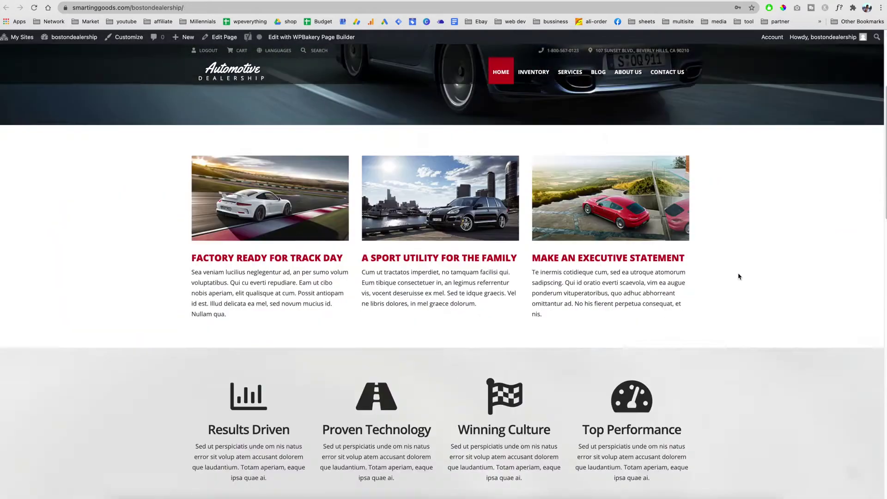
scroll(738, 276, down, 12)
scroll(739, 271, down, 9)
scroll(739, 271, up, 2)
scroll(739, 268, up, 20)
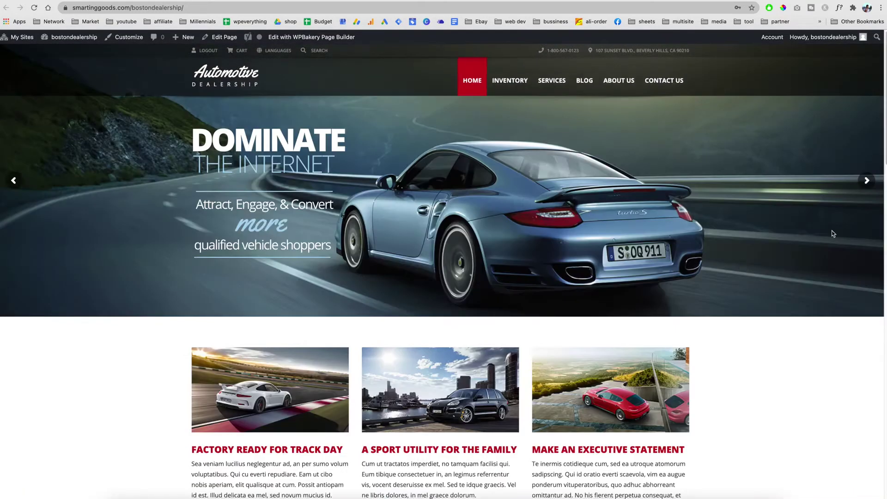